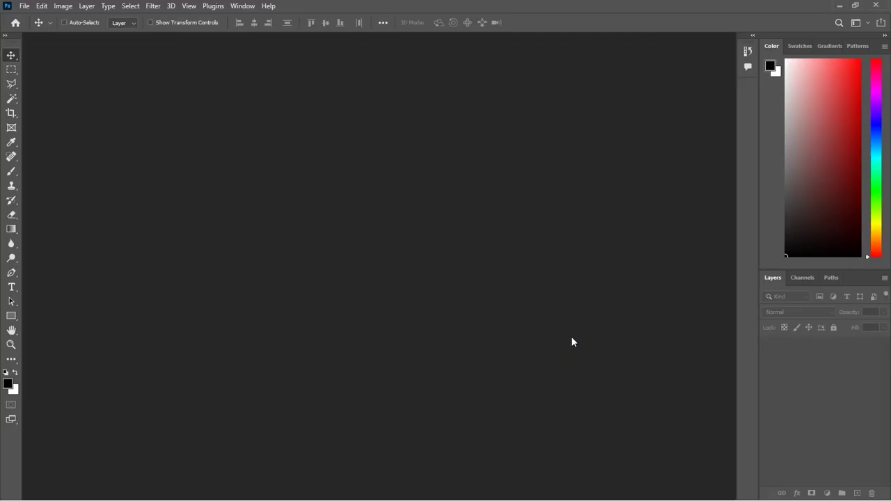
Step: Create a new document from the Web Large preset, 1920 x 1080 px at 72 ppi, keeping the artboard option enabled
{"action": "key", "text": "ctrl+n"}
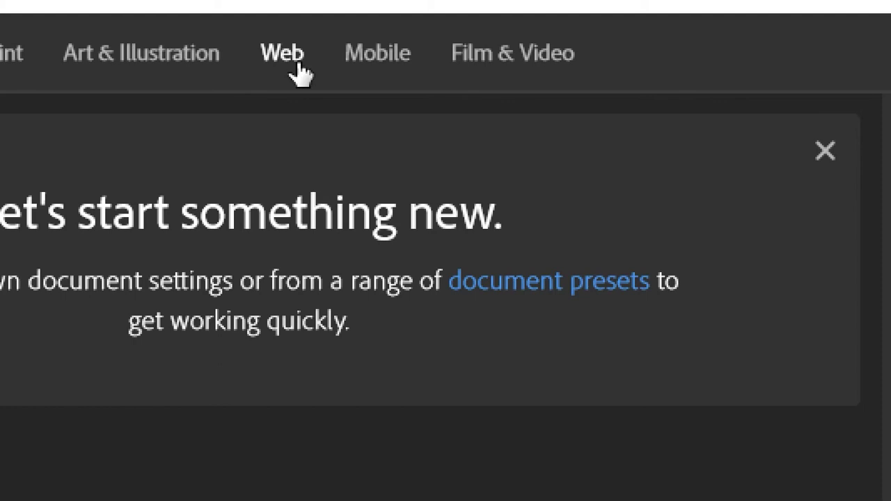
{"action": "left_click", "coordinate": [282, 54]}
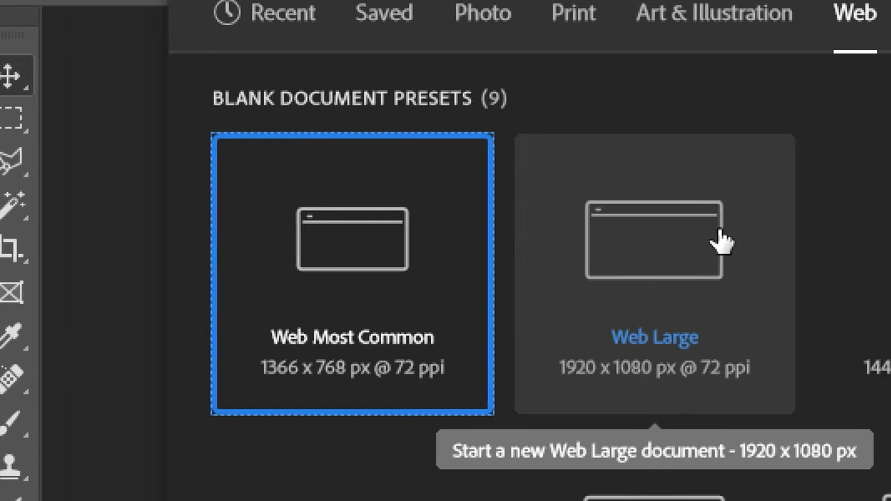
{"action": "left_click", "coordinate": [733, 245]}
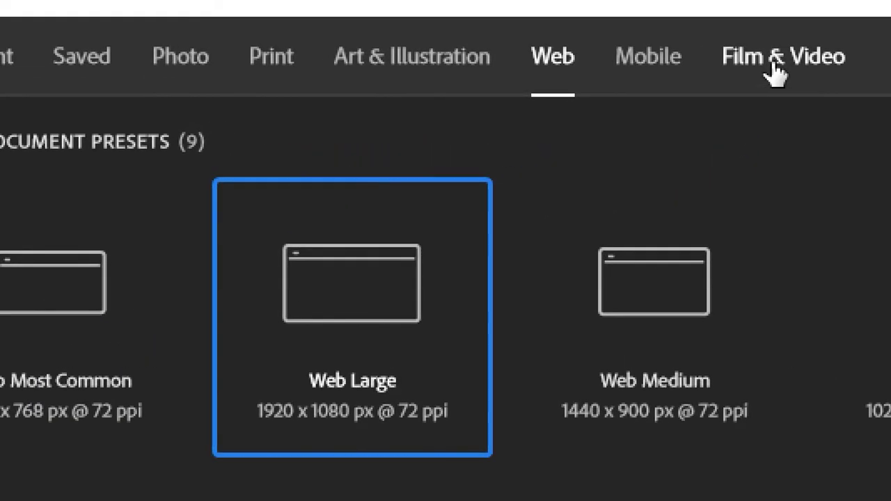
{"action": "left_click", "coordinate": [801, 51]}
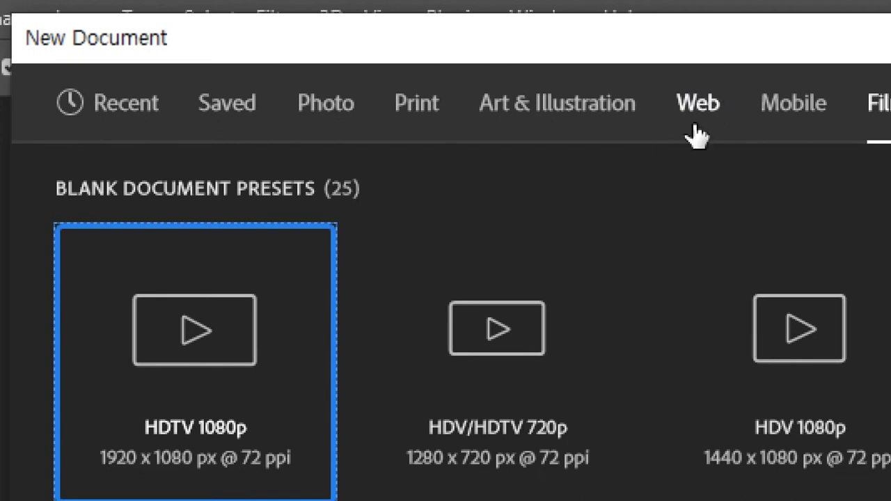
{"action": "left_click", "coordinate": [696, 135]}
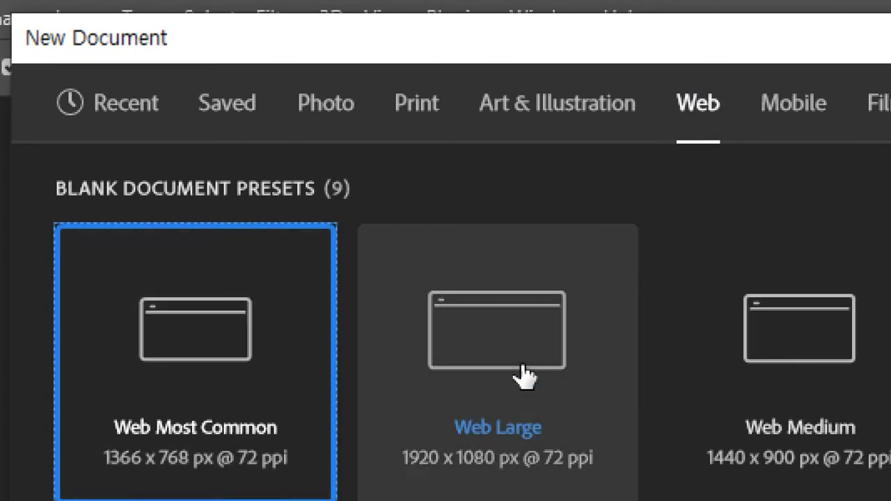
{"action": "double_click", "coordinate": [527, 378]}
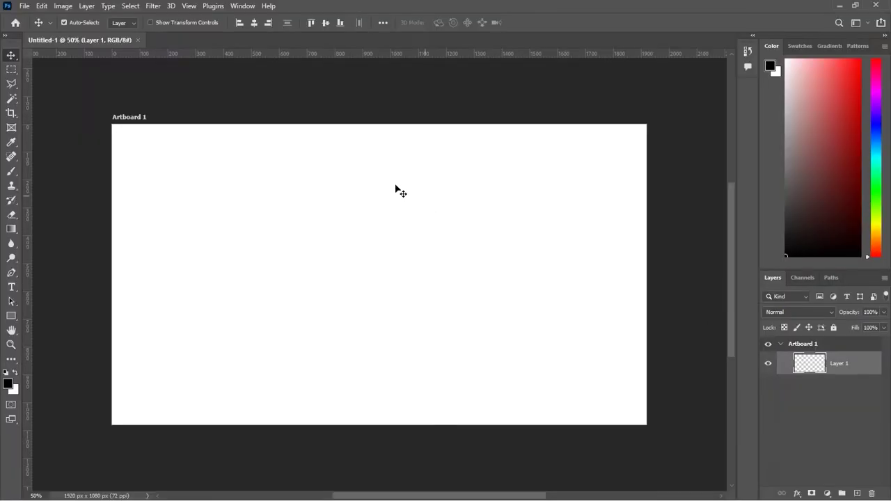
Step: Create a second document from the Web Large preset, 1920 x 1080 px, with Artboards disabled
{"action": "key", "text": "ctrl+n"}
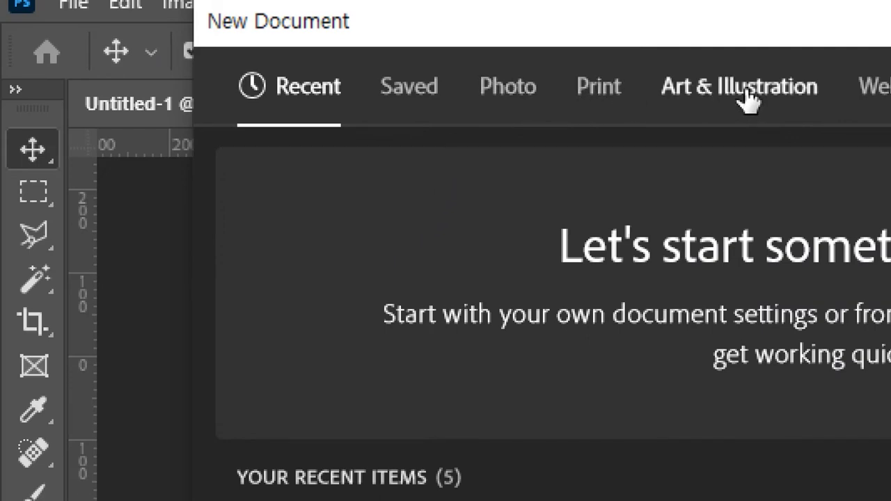
{"action": "left_click", "coordinate": [874, 89]}
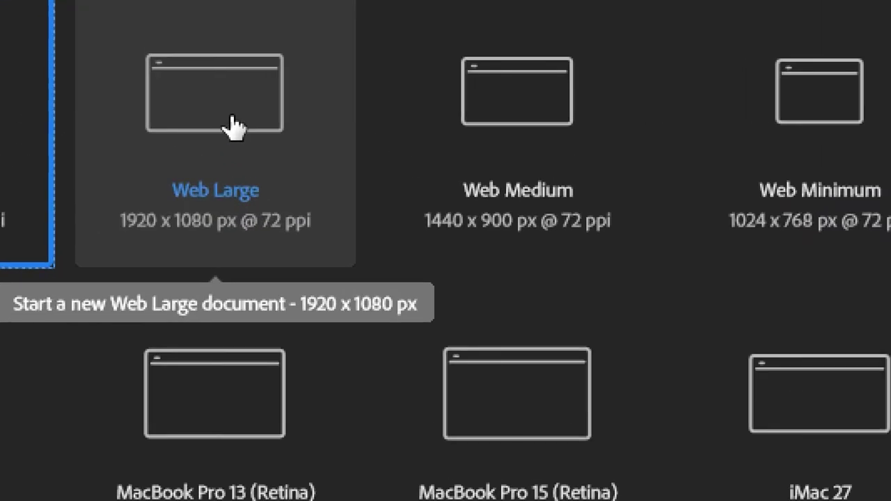
{"action": "left_click", "coordinate": [233, 127]}
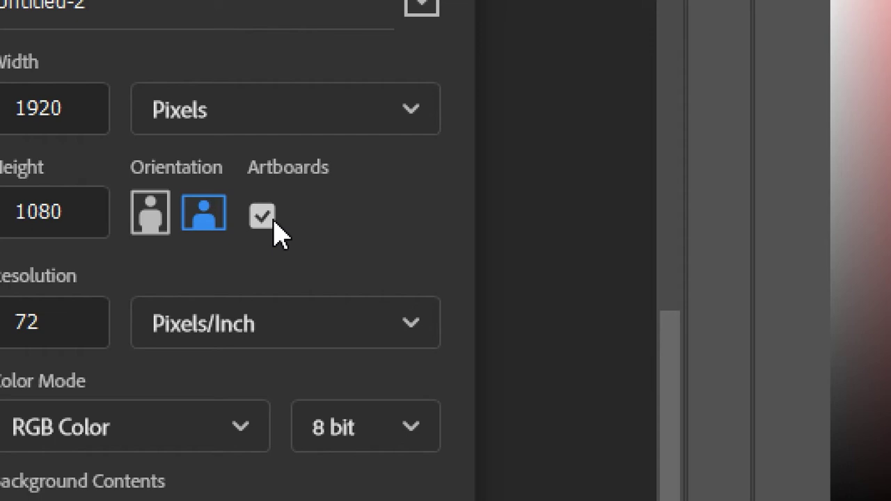
{"action": "left_click", "coordinate": [272, 222]}
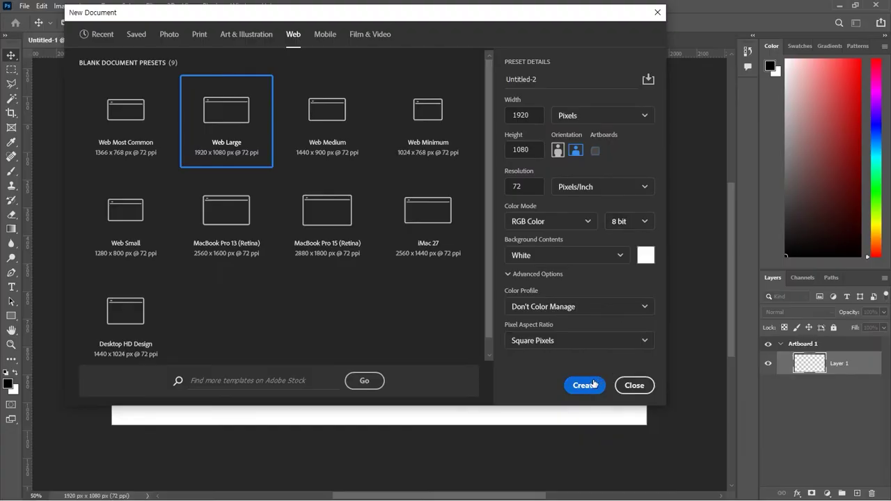
{"action": "left_click", "coordinate": [593, 384]}
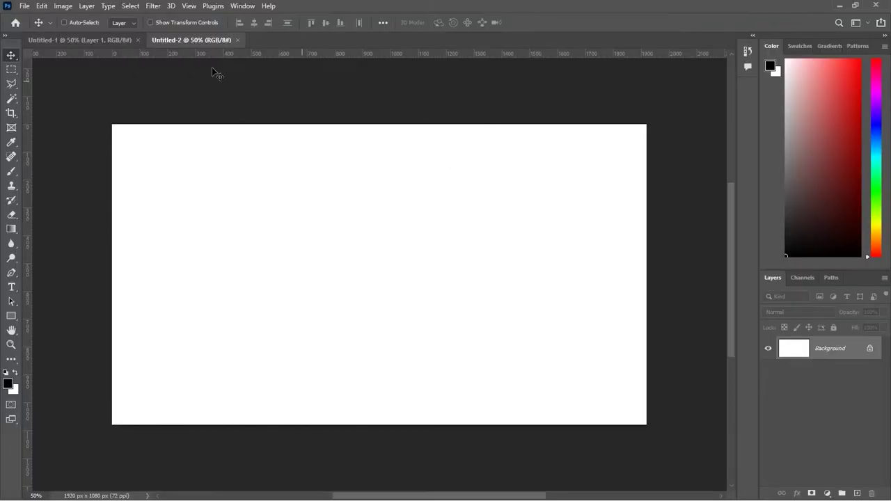
Step: Return to the first document, select Artboard 1 and try to flatten the image
{"action": "left_click", "coordinate": [118, 38]}
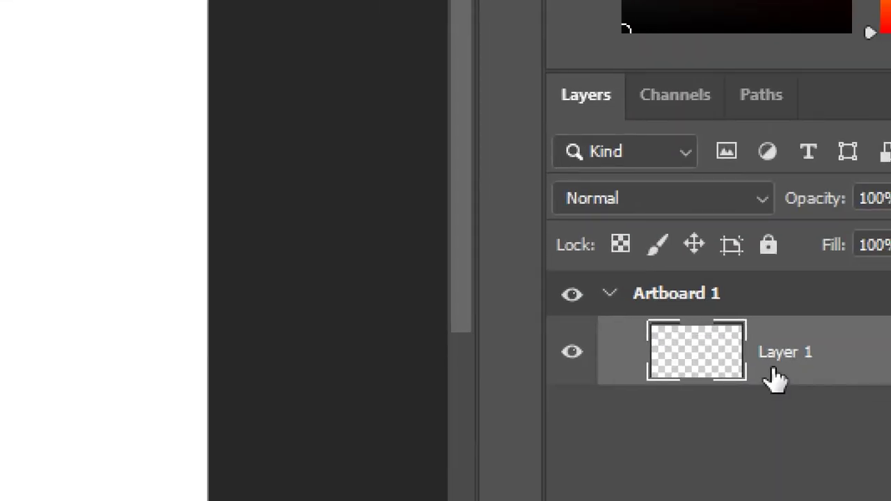
{"action": "left_click", "coordinate": [692, 296]}
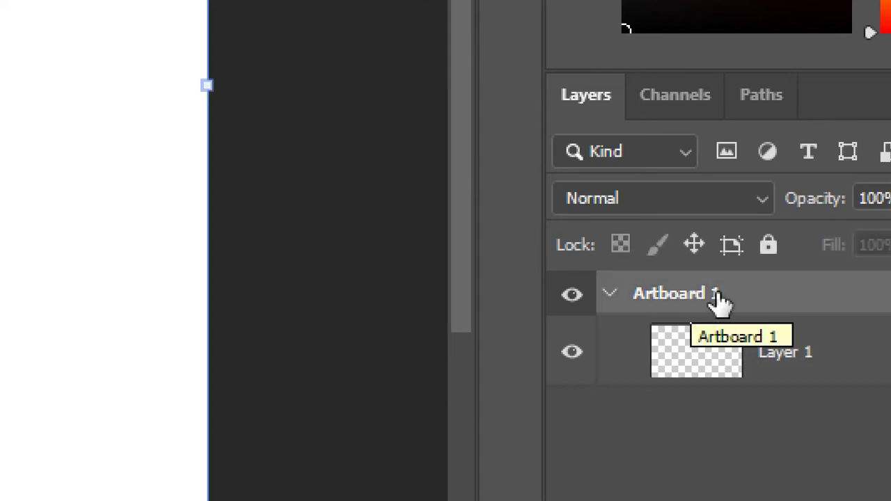
{"action": "right_click", "coordinate": [718, 302]}
{"action": "left_click", "coordinate": [745, 300]}
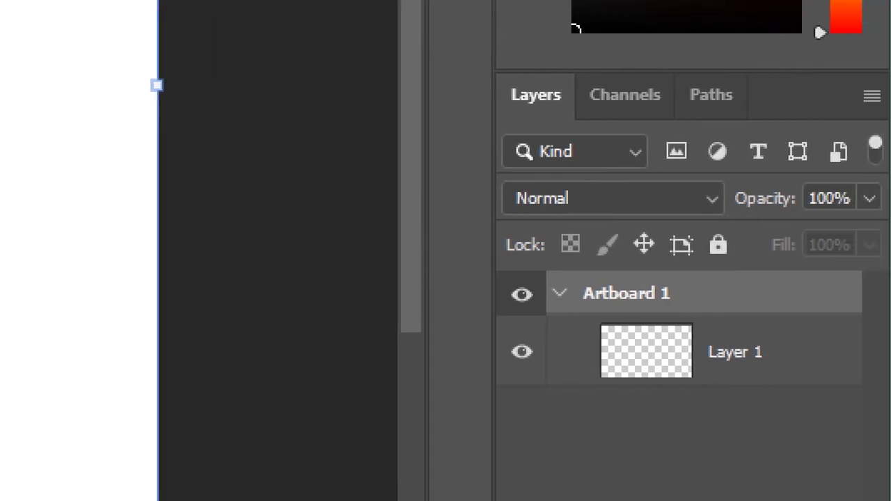
{"action": "left_click", "coordinate": [865, 101]}
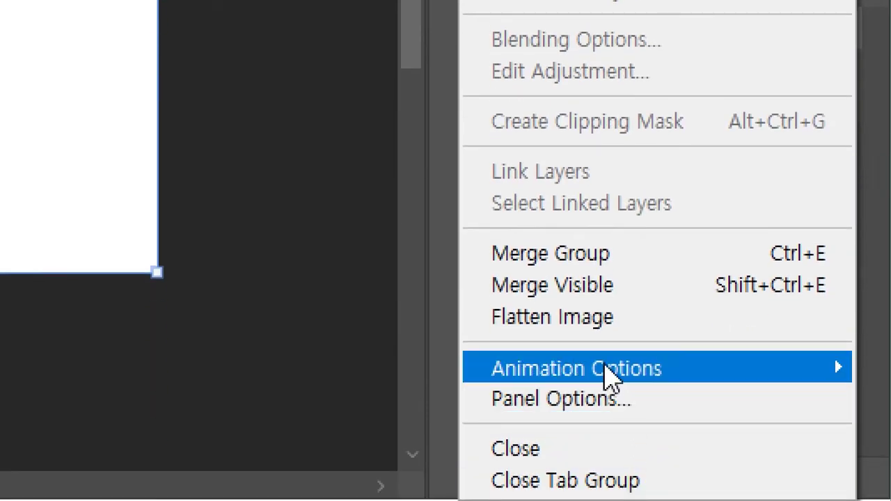
{"action": "left_click", "coordinate": [593, 321]}
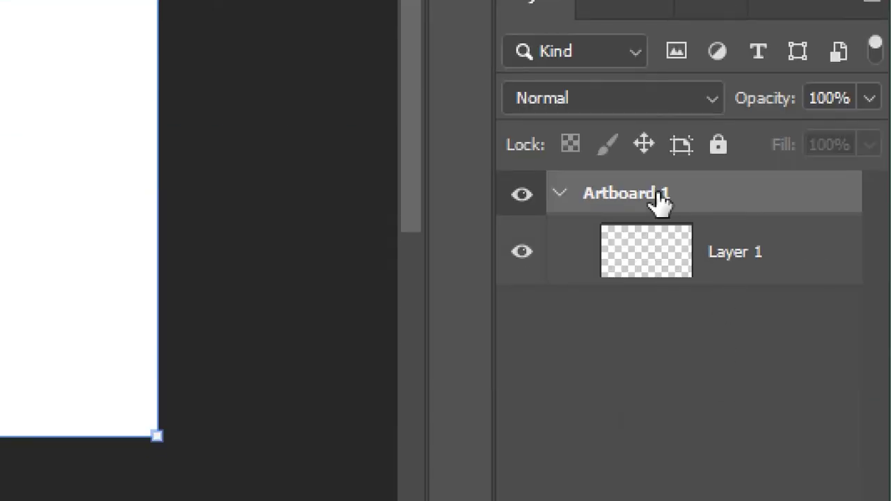
Step: Ungroup Artboard 1 and flatten the image into a single background layer
{"action": "right_click", "coordinate": [659, 201]}
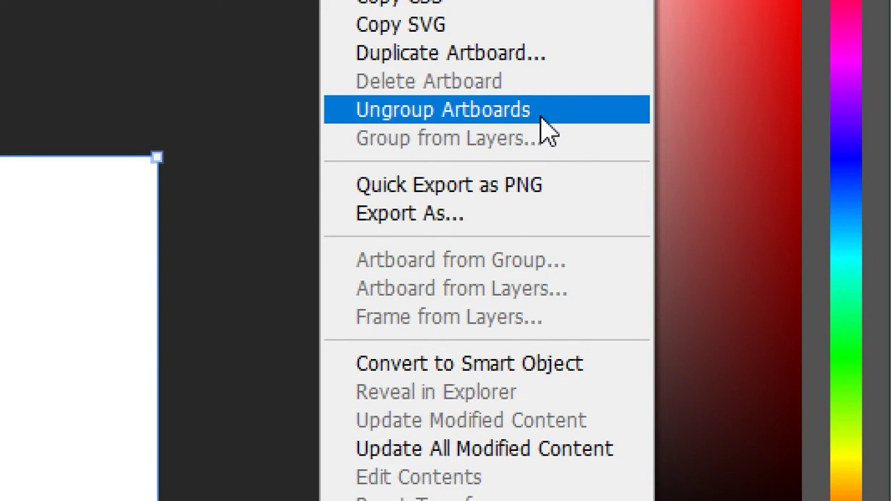
{"action": "left_click", "coordinate": [541, 118]}
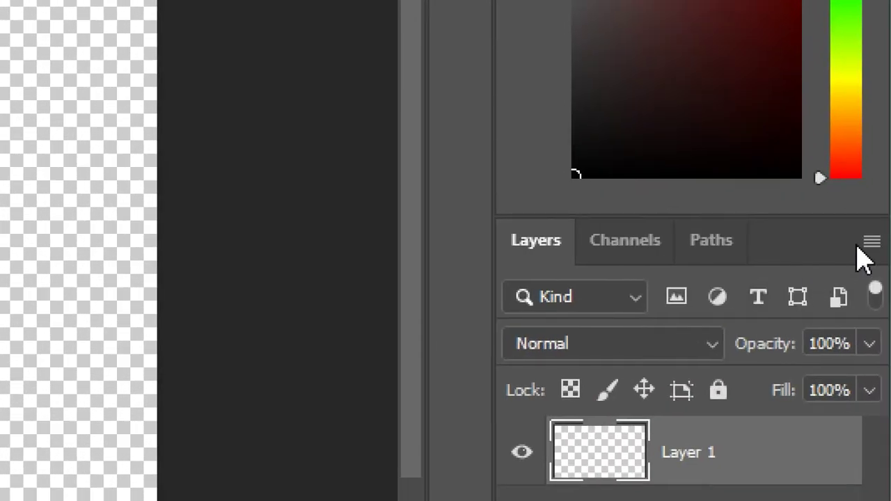
{"action": "left_click", "coordinate": [867, 244]}
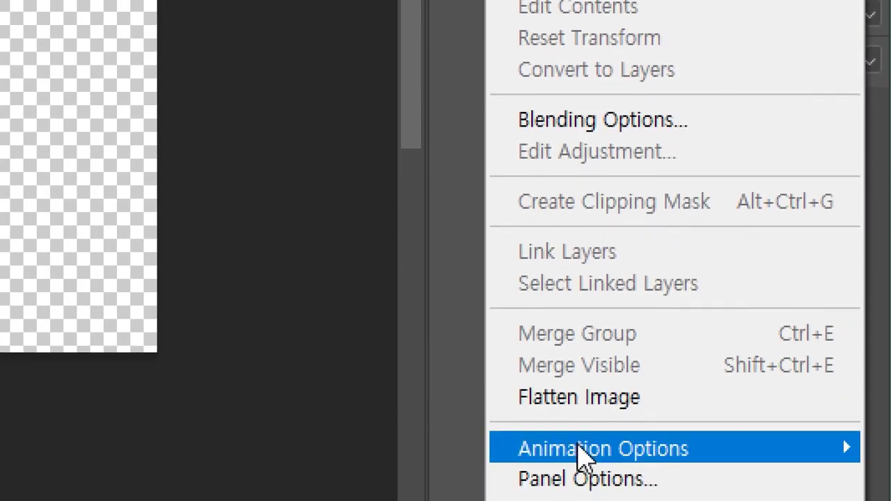
{"action": "left_click", "coordinate": [580, 396]}
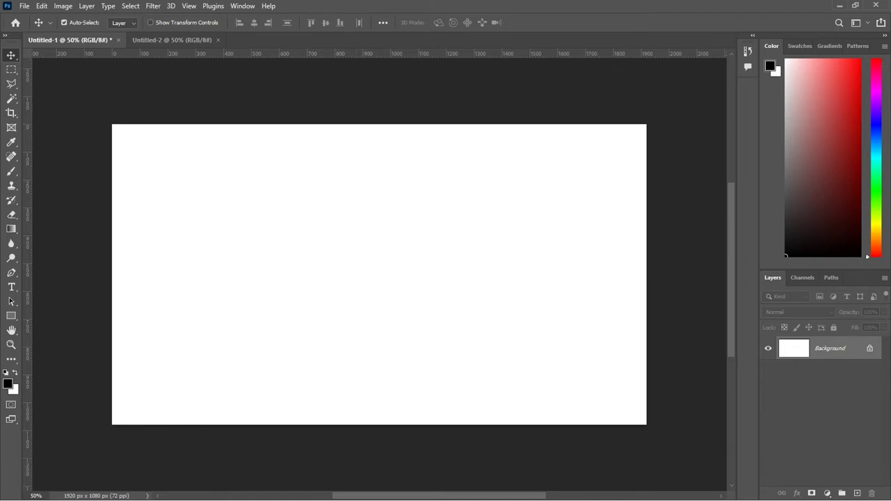
Step: Switch to File Explorer and place heart-g7b12c729c_1920 and sunrise-g45d384e2a_1920 together into the flattened Photoshop document
{"action": "key", "text": "alt+Tab"}
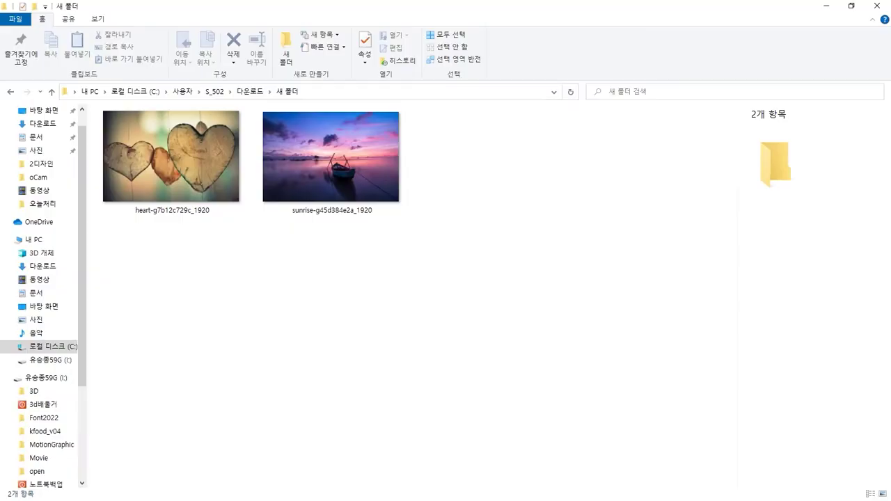
{"action": "left_click_drag", "start_coordinate": [494, 12], "coordinate": [675, 104]}
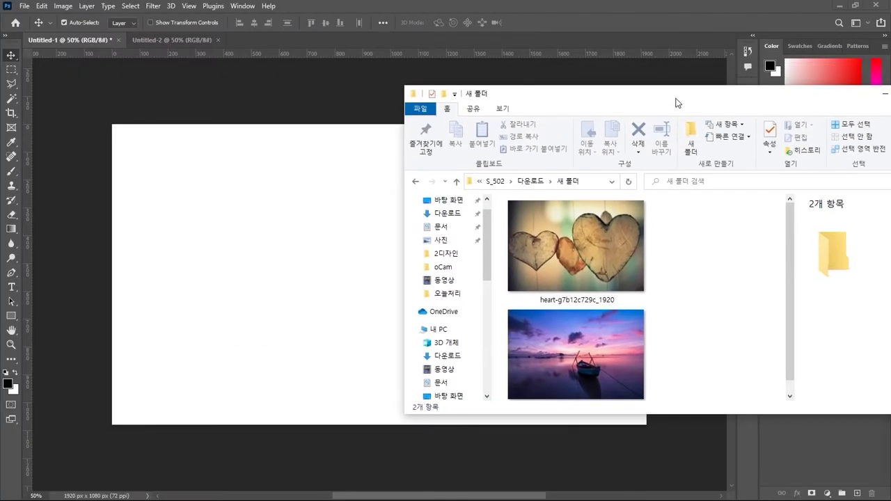
{"action": "left_click_drag", "start_coordinate": [669, 355], "coordinate": [299, 268]}
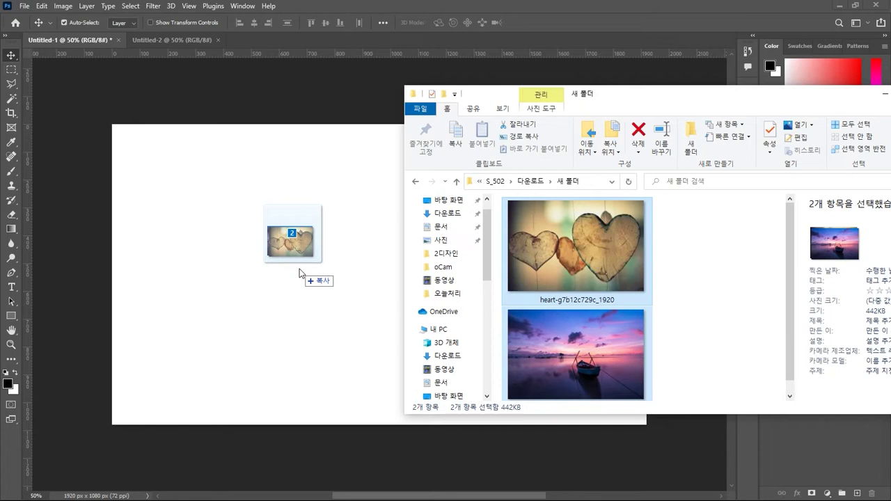
{"action": "left_click_drag", "start_coordinate": [299, 272], "coordinate": [300, 273]}
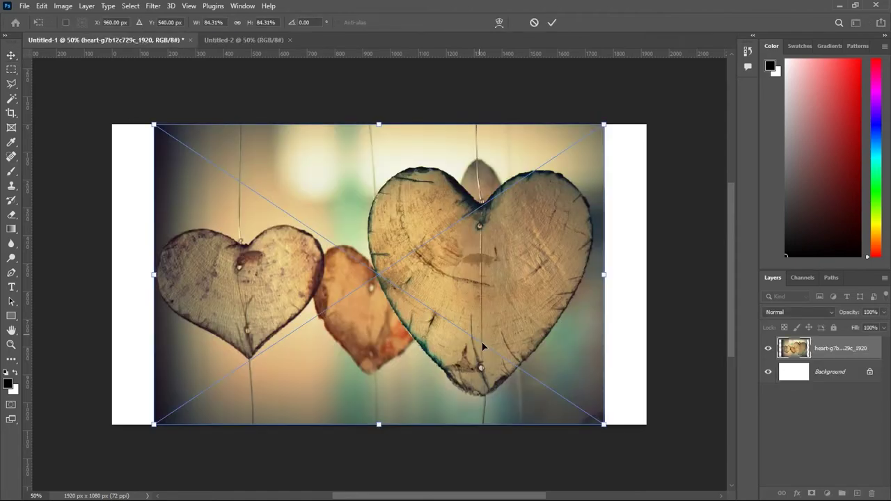
Step: Enlarge the placed heart photo from its centre to about 100.7% so it fills the canvas, and commit the placement
{"action": "key", "text": "super"}
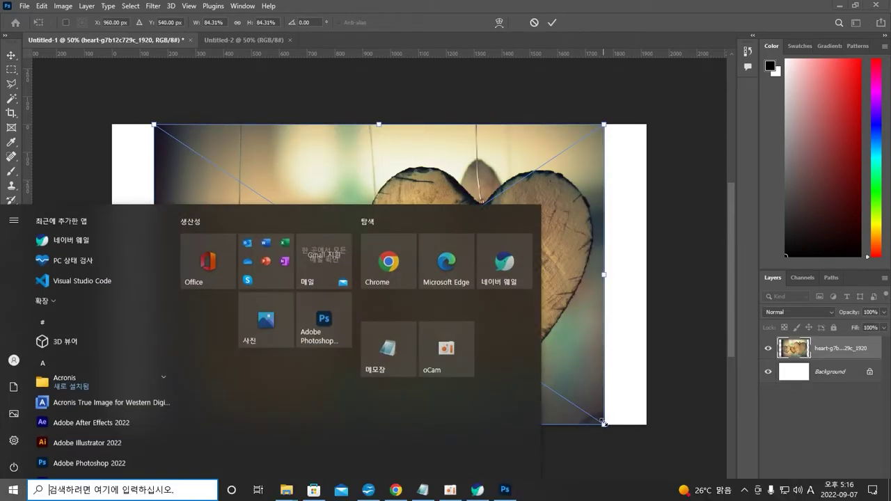
{"action": "key", "text": "super"}
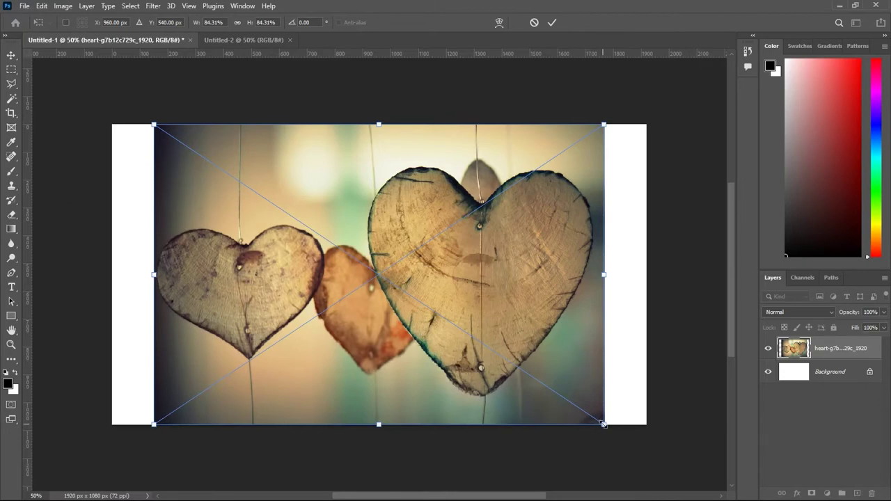
{"action": "left_click_drag", "start_coordinate": [604, 424], "coordinate": [643, 457]}
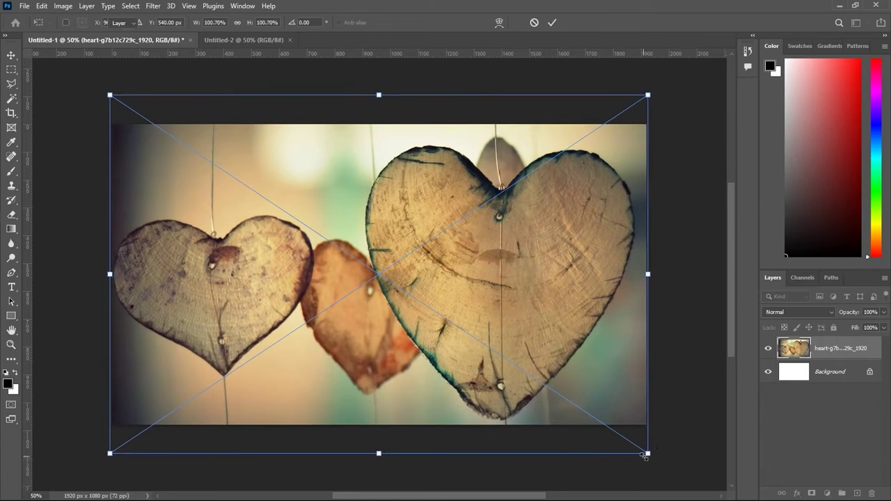
{"action": "key", "text": "Return"}
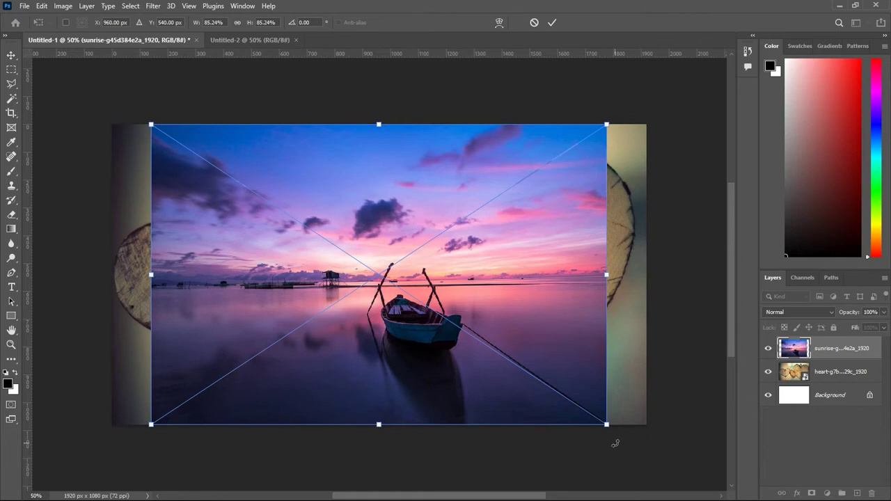
Step: Enlarge the placed sunrise photo proportionally to about 102.7% so it covers the whole canvas, and commit the placement
{"action": "left_click_drag", "start_coordinate": [606, 424], "coordinate": [629, 464]}
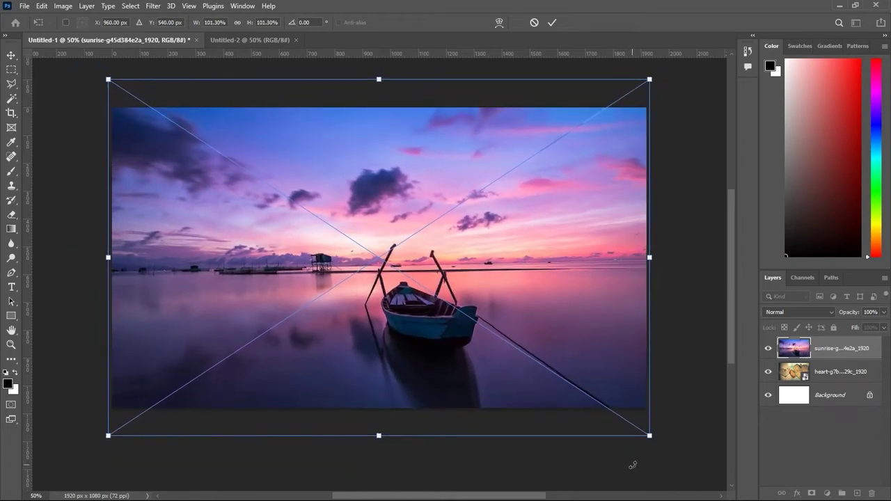
{"action": "key", "text": "ctrl+minus"}
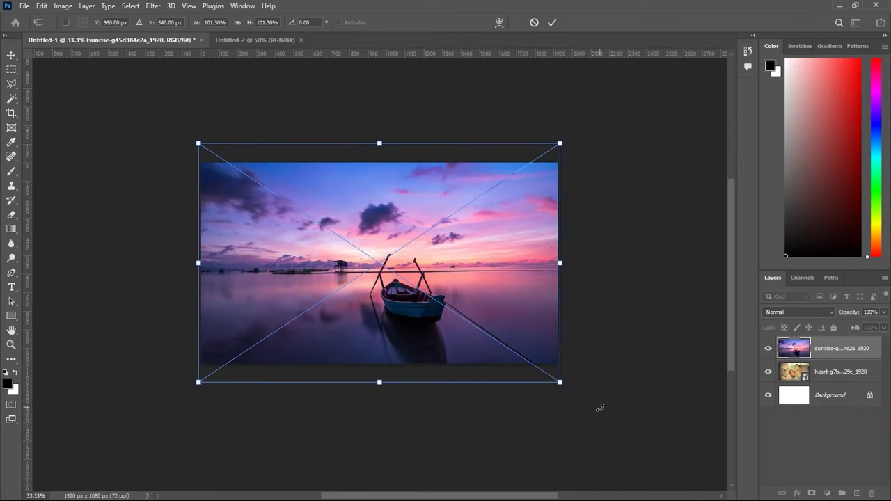
{"action": "key", "text": "ctrl+1"}
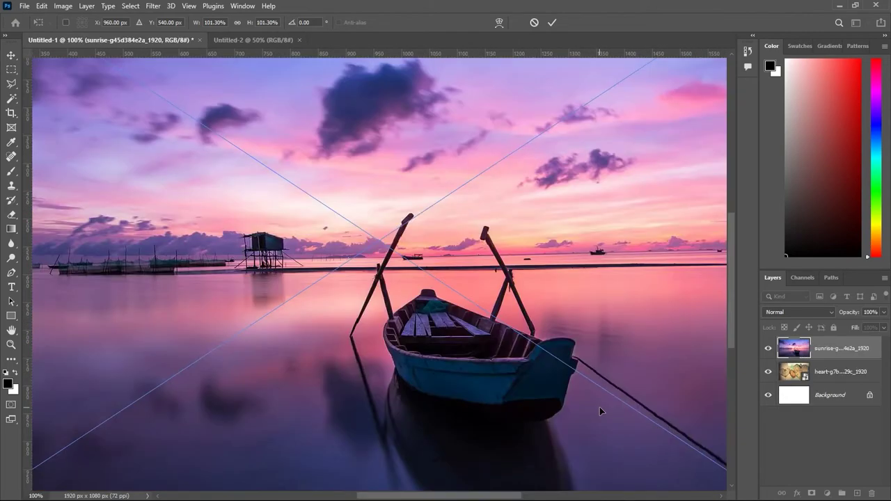
{"action": "key", "text": "ctrl+minus"}
{"action": "key", "text": "ctrl+minus"}
{"action": "key", "text": "ctrl+minus"}
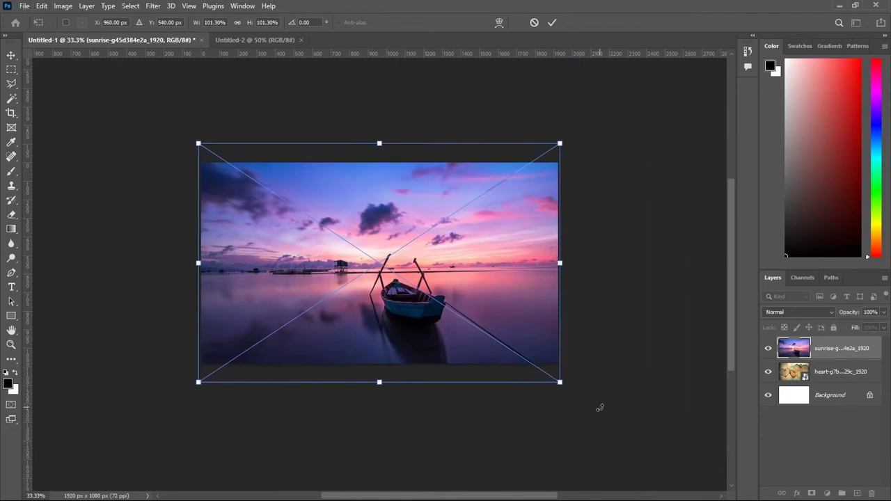
{"action": "left_click_drag", "start_coordinate": [560, 383], "coordinate": [545, 419]}
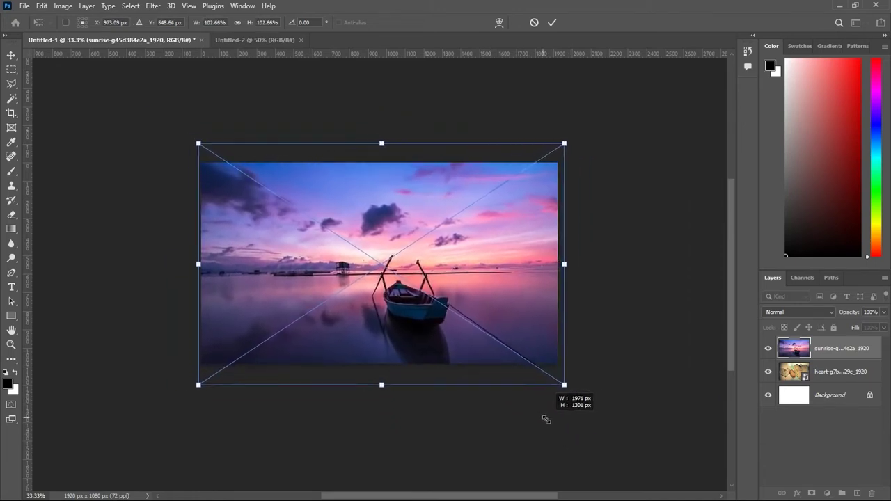
{"action": "key", "text": "Return"}
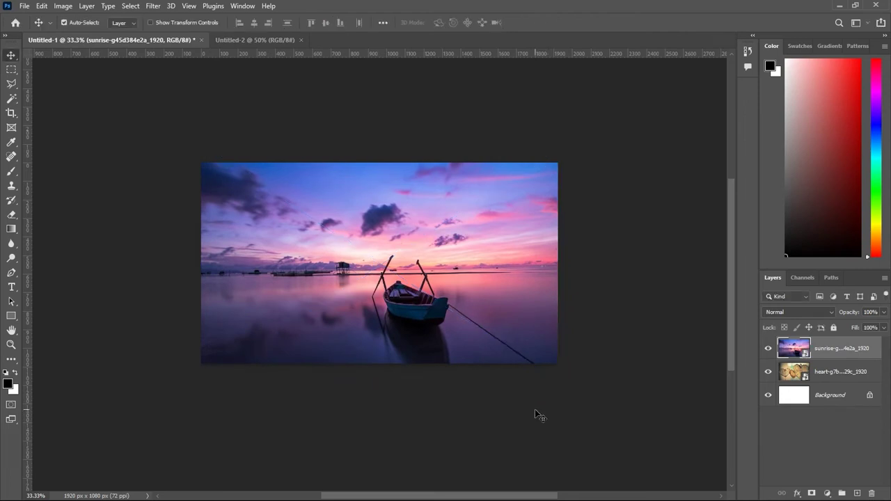
Step: Check the General preferences for transforming and placing images, close them, and activate the Move tool
{"action": "key", "text": "ctrl"}
{"action": "key", "text": "ctrl+k"}
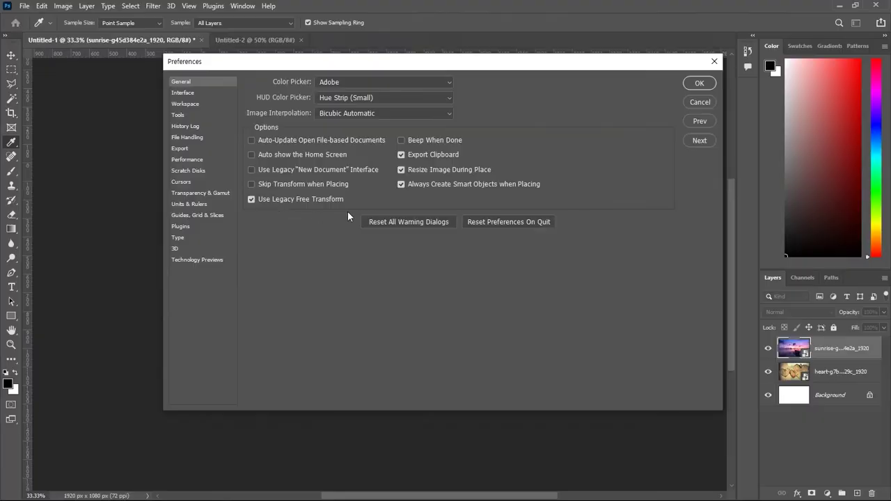
{"action": "left_click", "coordinate": [698, 84]}
{"action": "key", "text": "v"}
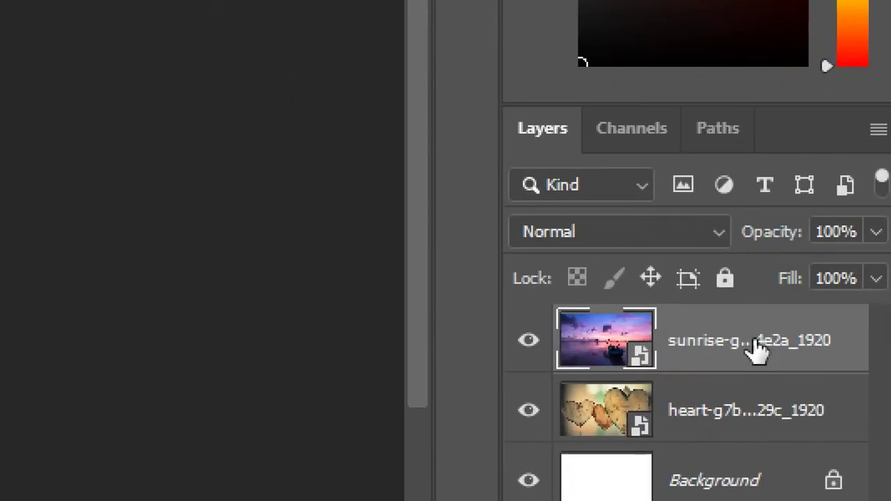
Step: Move the sunrise layer below the heart layer in the layer stack
{"action": "left_click_drag", "start_coordinate": [835, 351], "coordinate": [832, 382]}
{"action": "left_click_drag", "start_coordinate": [720, 431], "coordinate": [720, 438]}
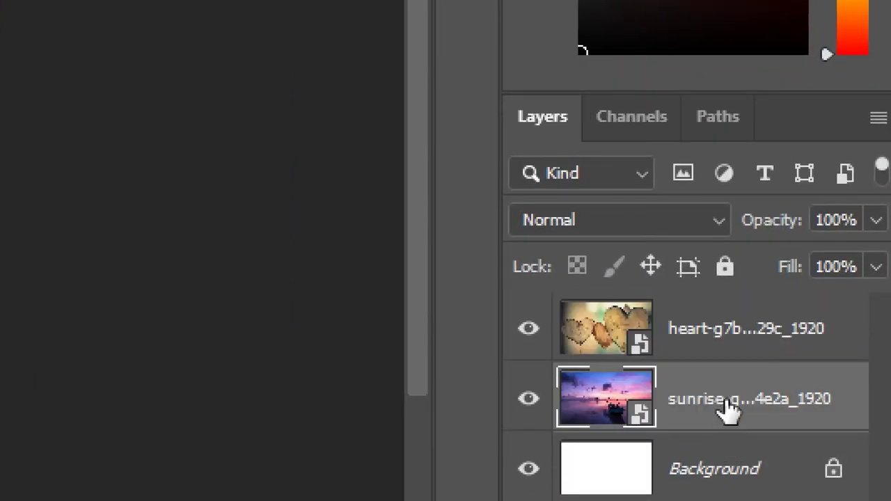
Step: Try merging the sunrise layer down into the Background, undo it, and toggle the sunrise layer's visibility off and back on
{"action": "key", "text": "ctrl+e"}
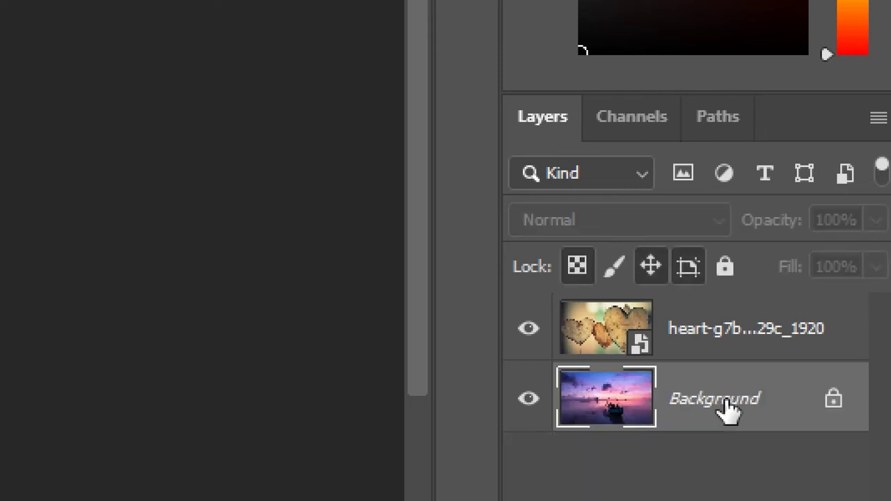
{"action": "key", "text": "ctrl+z"}
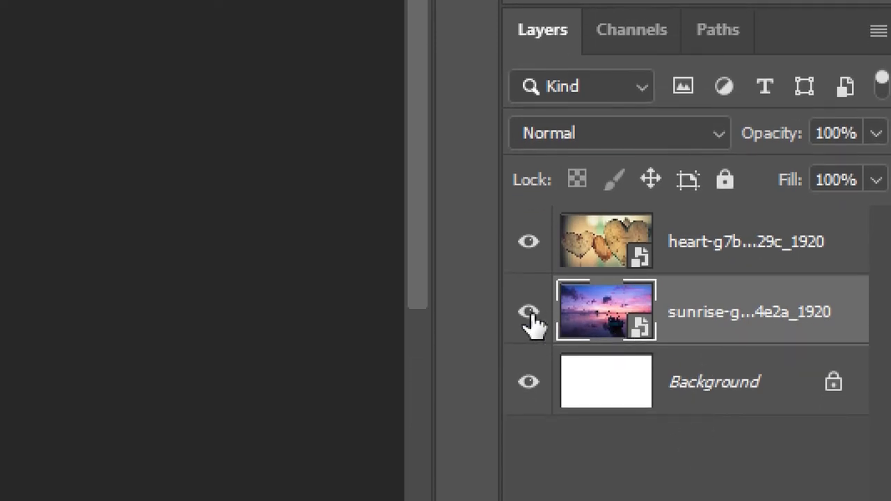
{"action": "left_click", "coordinate": [529, 313]}
{"action": "left_click", "coordinate": [669, 381]}
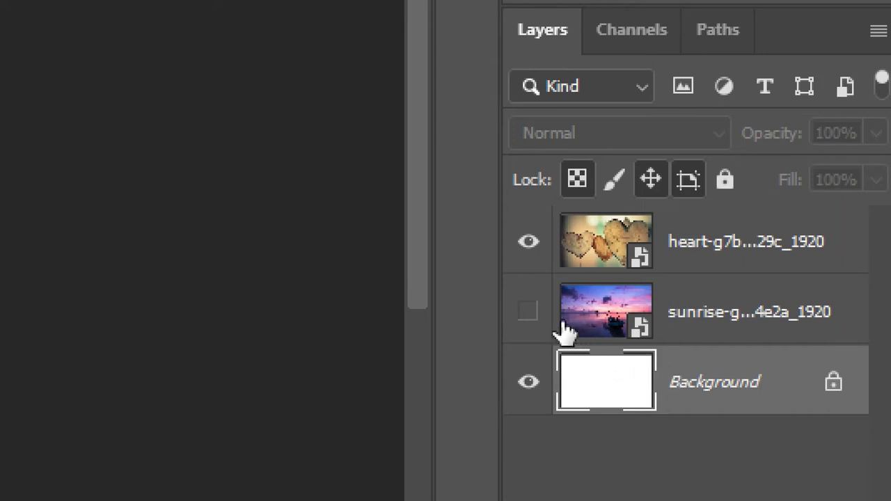
{"action": "left_click", "coordinate": [530, 314]}
{"action": "left_click", "coordinate": [585, 318]}
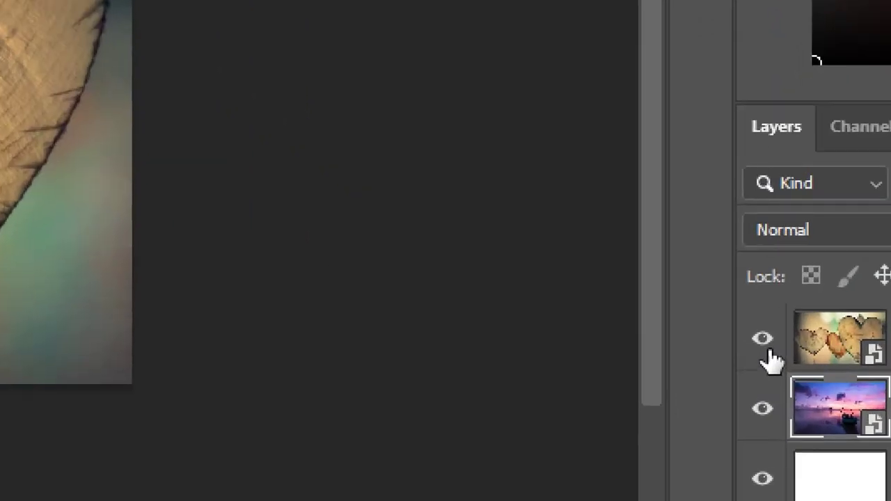
Step: Hide the heart layer and sample a muted purple from the sunrise photo with the Eyedropper tool as the foreground colour
{"action": "left_click", "coordinate": [765, 348]}
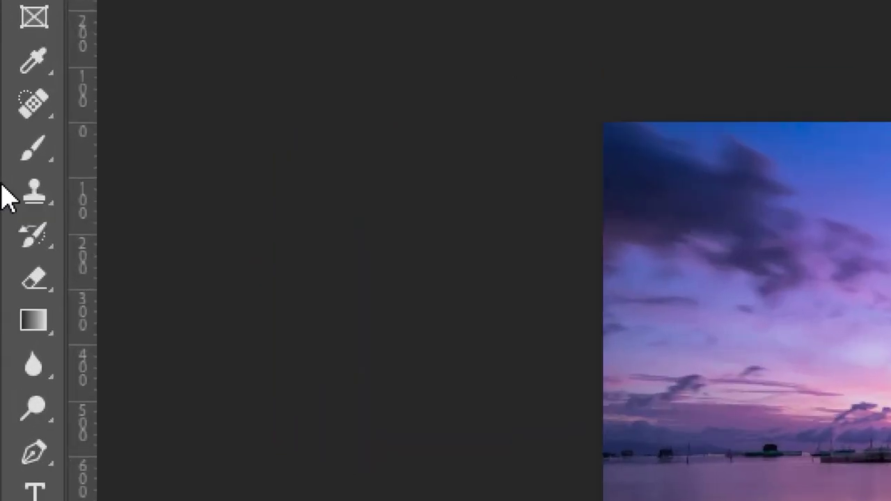
{"action": "left_click", "coordinate": [34, 282]}
{"action": "left_click", "coordinate": [44, 54]}
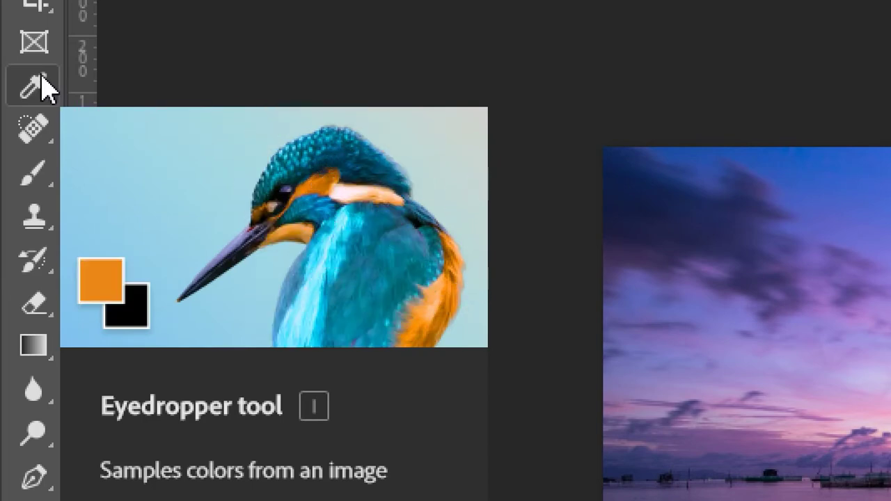
{"action": "right_click", "coordinate": [45, 85]}
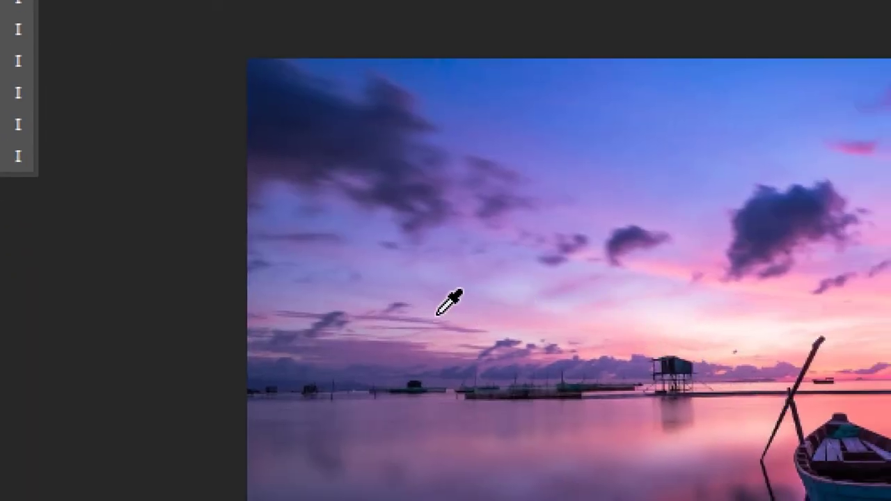
{"action": "left_click", "coordinate": [383, 354]}
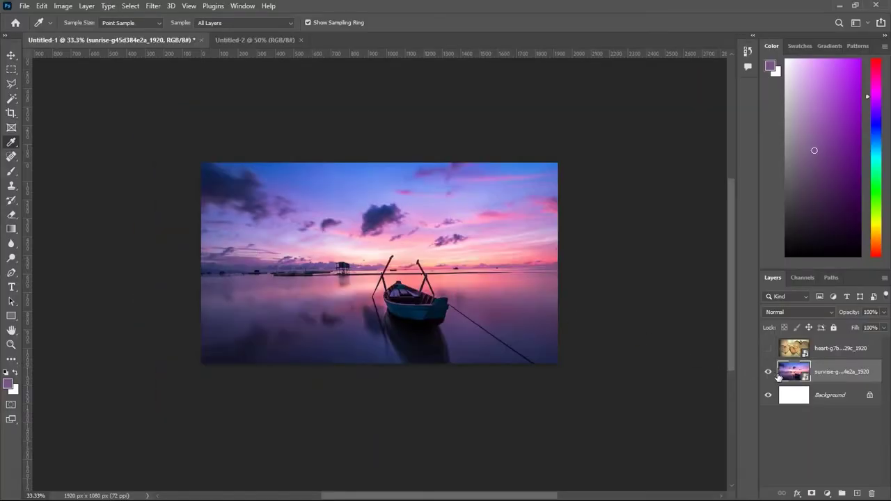
Step: Hide the sunrise layer and fill the Background layer with the sampled purple foreground colour
{"action": "left_click", "coordinate": [768, 372]}
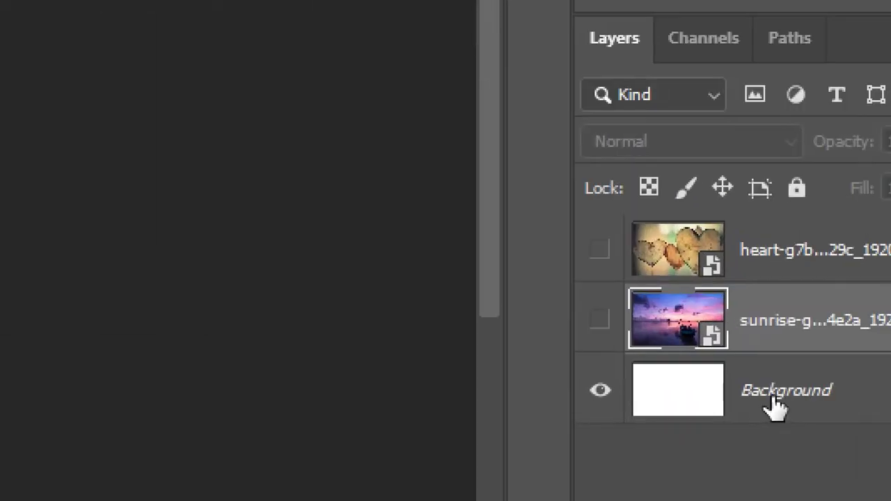
{"action": "left_click", "coordinate": [775, 407]}
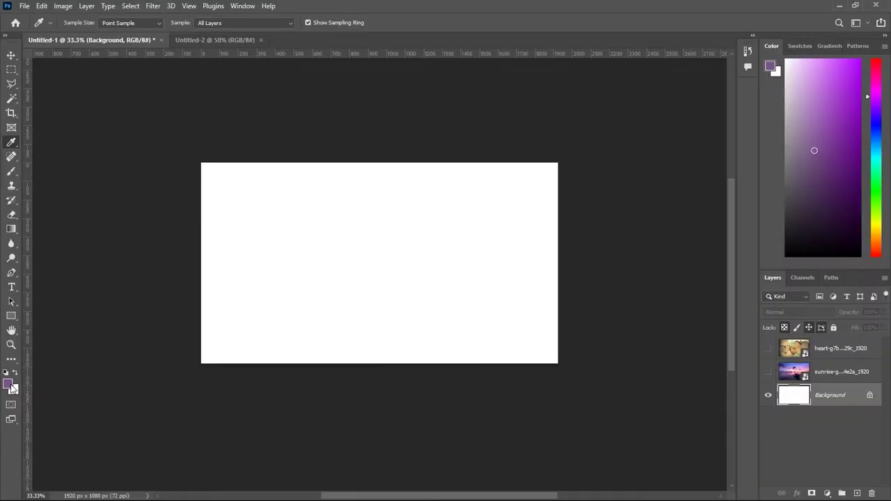
{"action": "key", "text": "alt+BackSpace"}
{"action": "key", "text": "ctrl+z"}
{"action": "key", "text": "alt+BackSpace"}
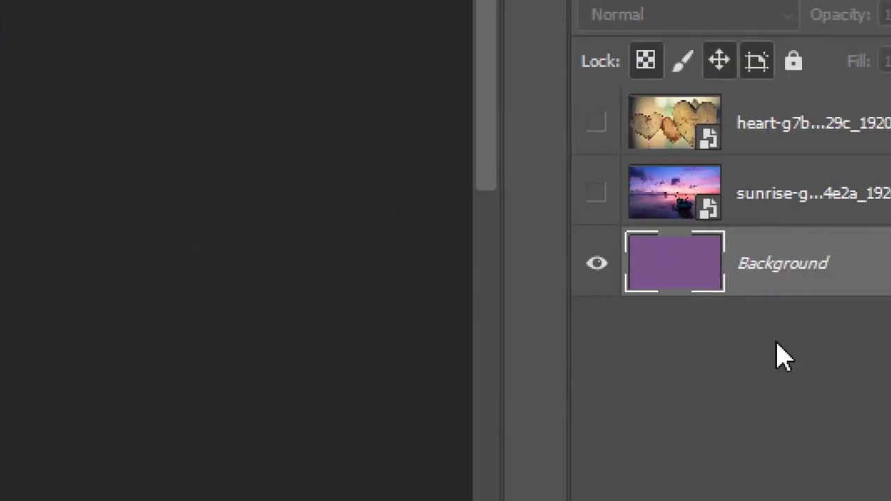
Step: Show the sunrise layer again and rasterize it from a smart object into a regular layer
{"action": "left_click", "coordinate": [757, 211]}
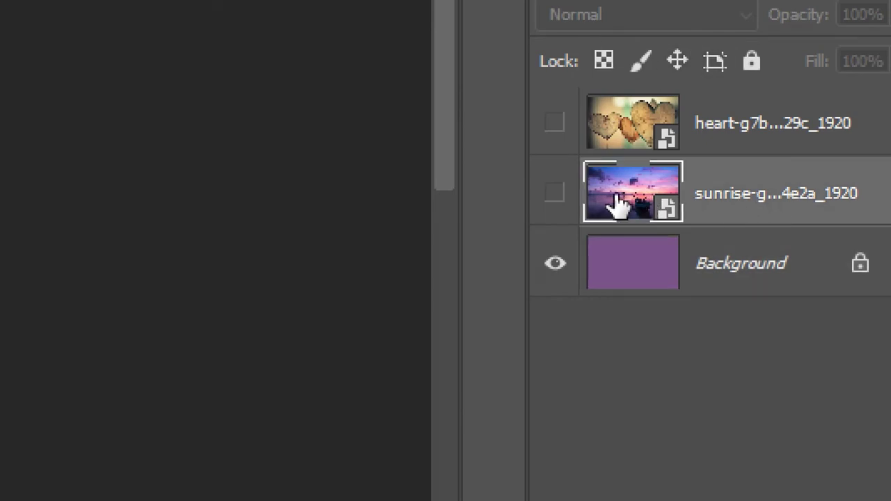
{"action": "left_click", "coordinate": [555, 193]}
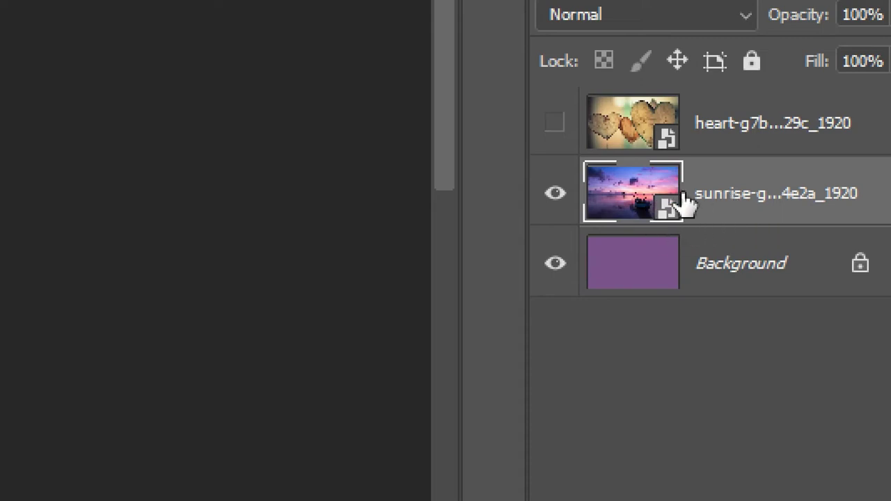
{"action": "right_click", "coordinate": [764, 202]}
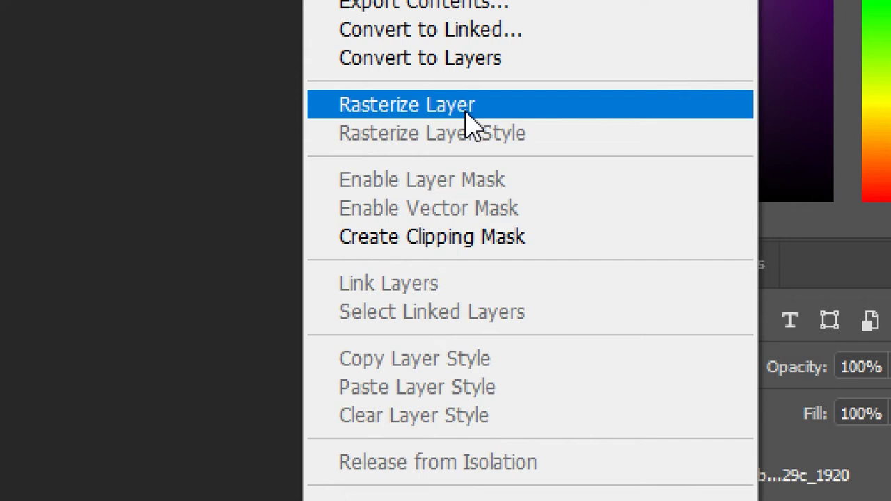
{"action": "left_click", "coordinate": [464, 111]}
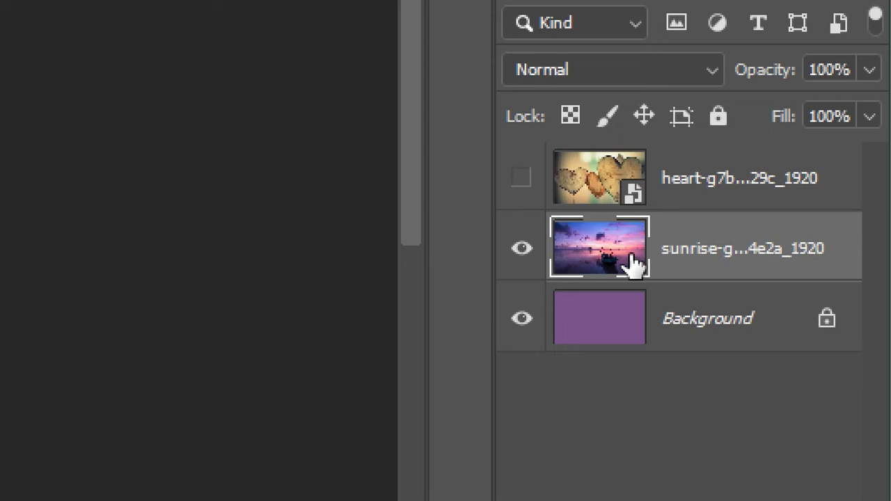
Step: Add a layer mask to the sunrise layer and draw a black-to-white linear gradient that fades out the photo's left side
{"action": "left_click_drag", "start_coordinate": [633, 263], "coordinate": [652, 358]}
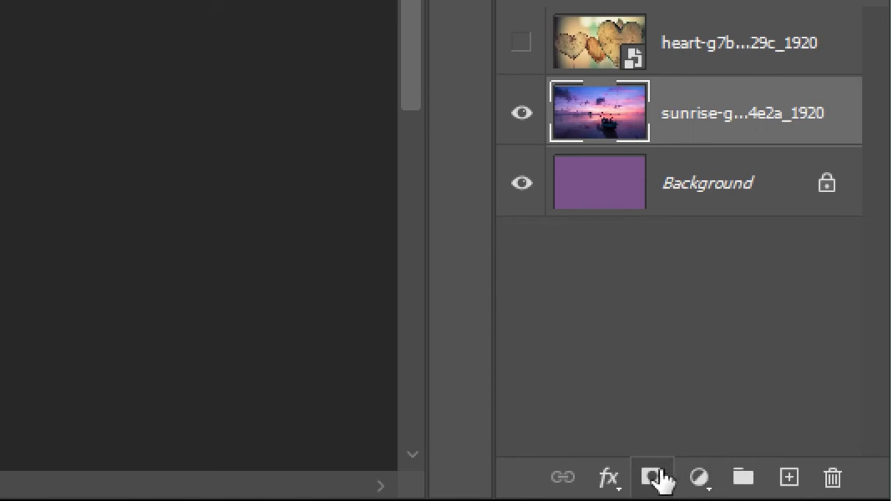
{"action": "left_click", "coordinate": [655, 476]}
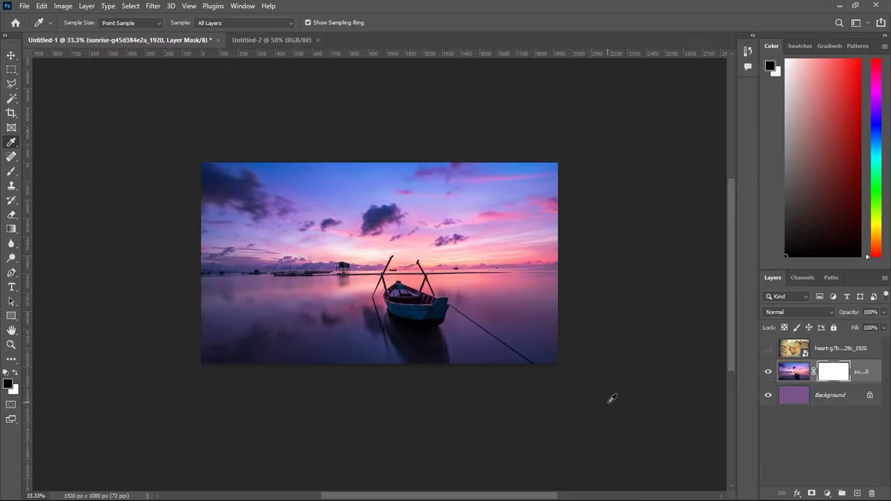
{"action": "left_click", "coordinate": [12, 230]}
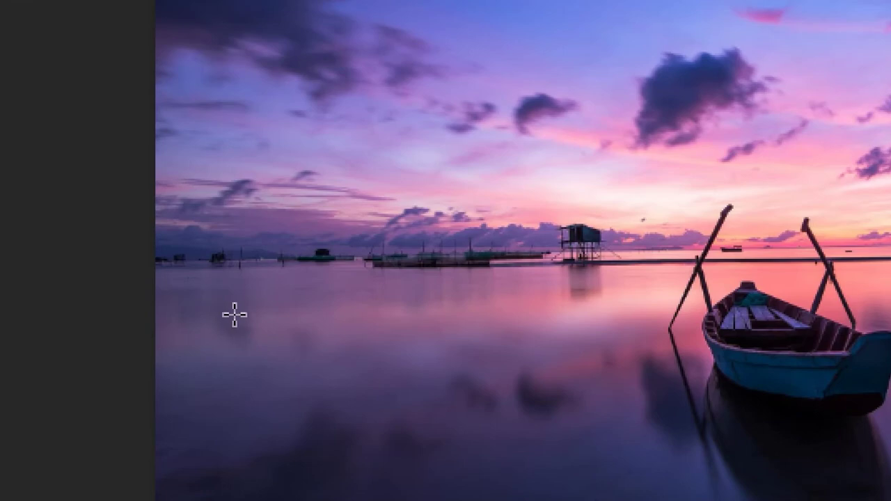
{"action": "left_click_drag", "start_coordinate": [227, 293], "coordinate": [353, 256]}
{"action": "left_click_drag", "start_coordinate": [608, 203], "coordinate": [780, 175]}
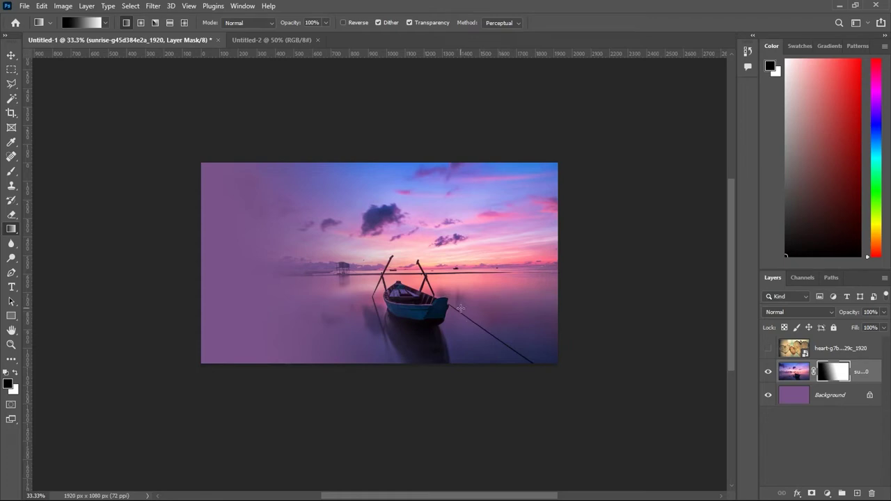
Step: Redraw the sunrise mask's gradient, first fading the photo's right side, and finish with a diagonal gradient from the lower left towards the centre
{"action": "left_click_drag", "start_coordinate": [521, 237], "coordinate": [348, 258]}
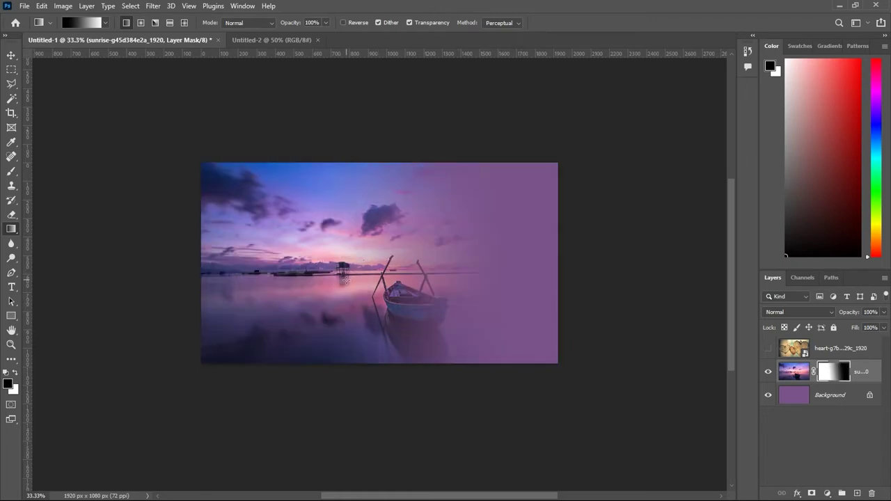
{"action": "left_click_drag", "start_coordinate": [253, 300], "coordinate": [375, 258]}
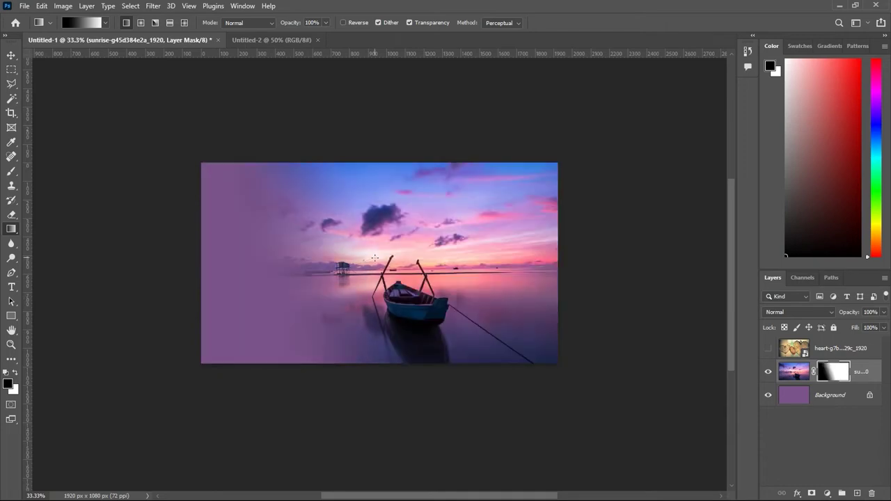
{"action": "left_click_drag", "start_coordinate": [231, 332], "coordinate": [383, 265]}
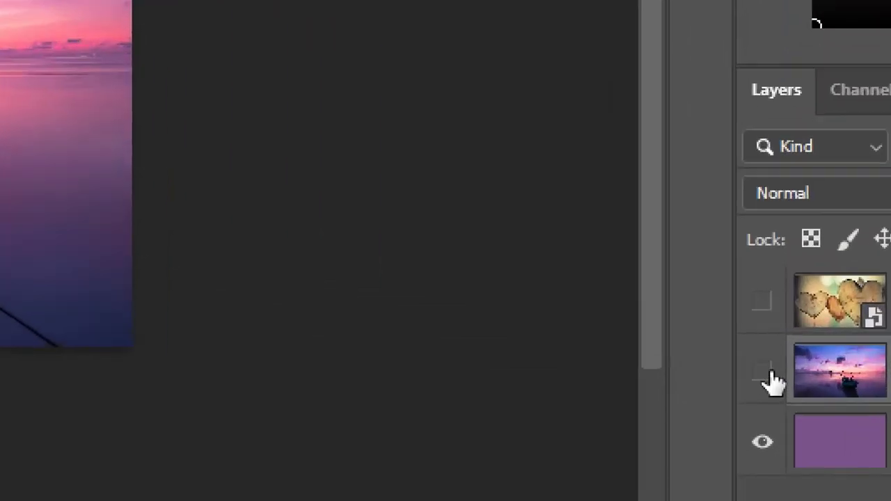
Step: Hide the sunrise layer, make the heart layer visible, and add a layer mask to it
{"action": "left_click", "coordinate": [768, 373]}
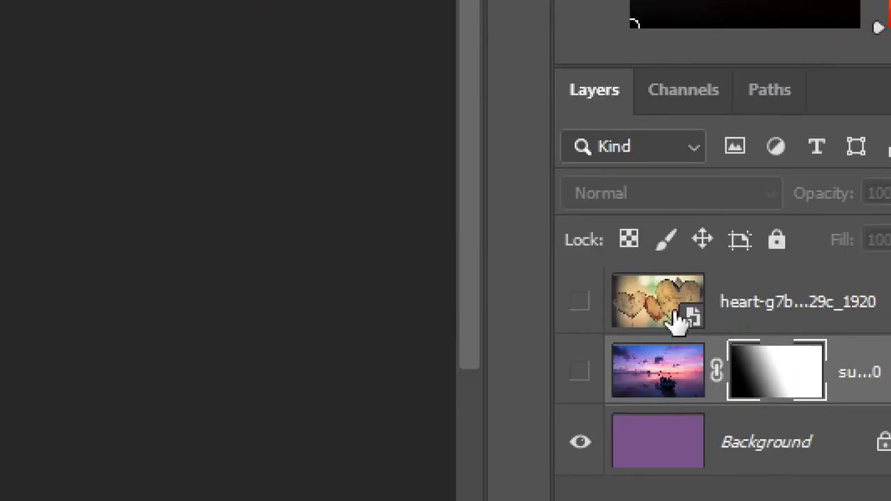
{"action": "left_click", "coordinate": [581, 301]}
{"action": "left_click", "coordinate": [732, 313]}
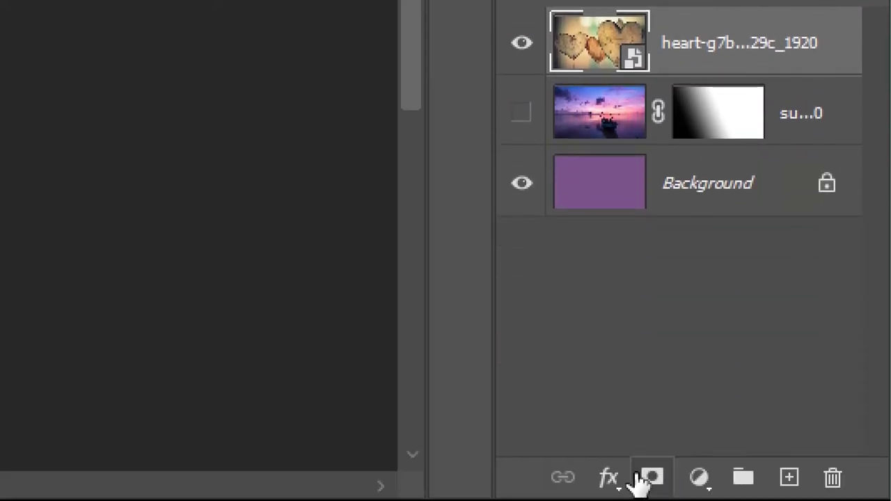
{"action": "left_click", "coordinate": [646, 480]}
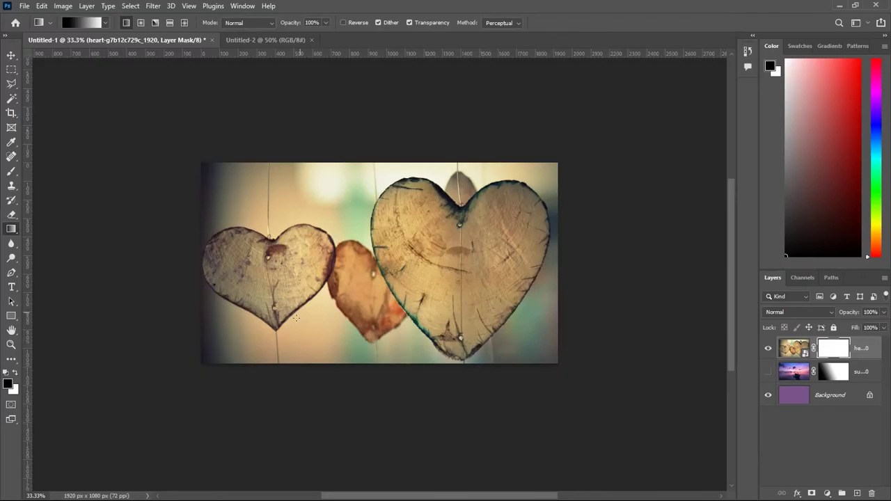
Step: Try black-to-white gradients in several directions on the heart layer's mask, ending with a diagonal from the lower left to the upper right
{"action": "left_click_drag", "start_coordinate": [292, 335], "coordinate": [368, 178]}
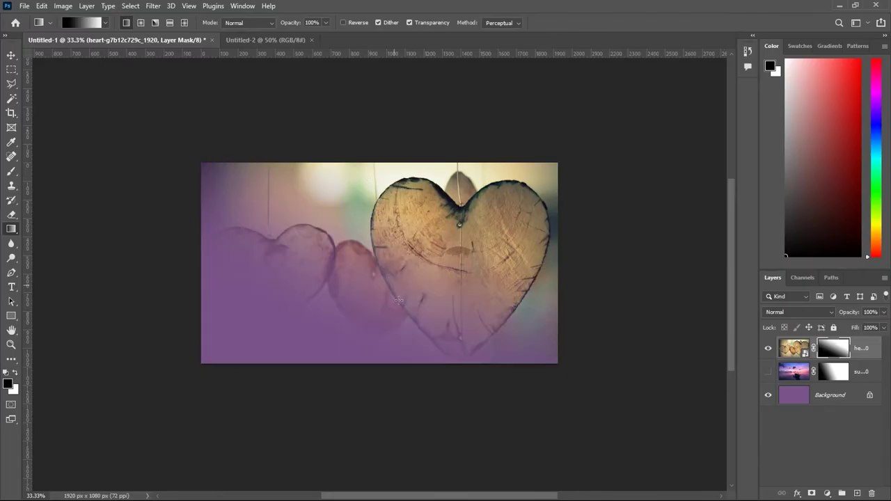
{"action": "left_click_drag", "start_coordinate": [406, 314], "coordinate": [409, 189]}
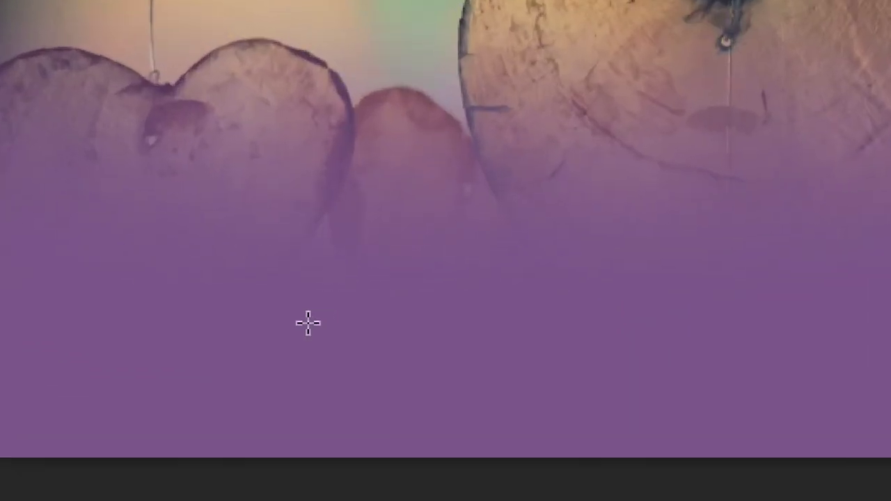
{"action": "left_click_drag", "start_coordinate": [318, 320], "coordinate": [393, 200]}
{"action": "left_click_drag", "start_coordinate": [299, 419], "coordinate": [569, 148]}
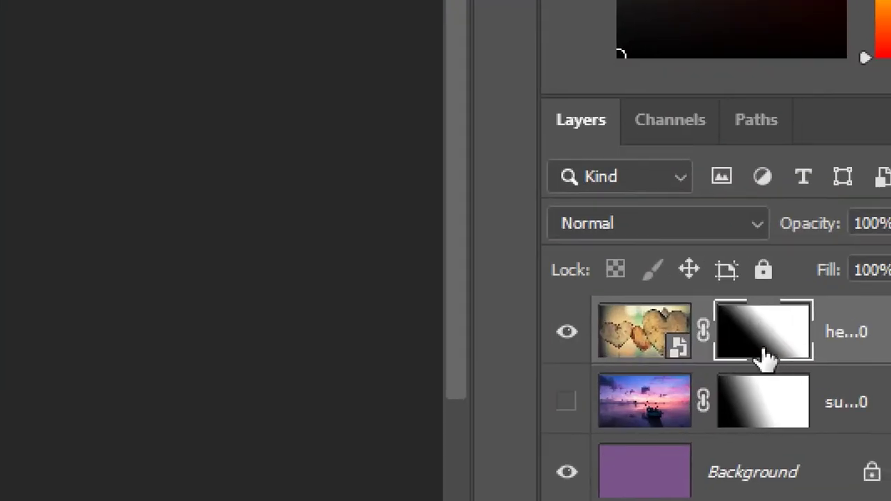
Step: Show the sunrise layer and redraw the heart mask's gradient in different directions, ending with an upward gradient that fades the hearts' lower part
{"action": "left_click", "coordinate": [556, 402]}
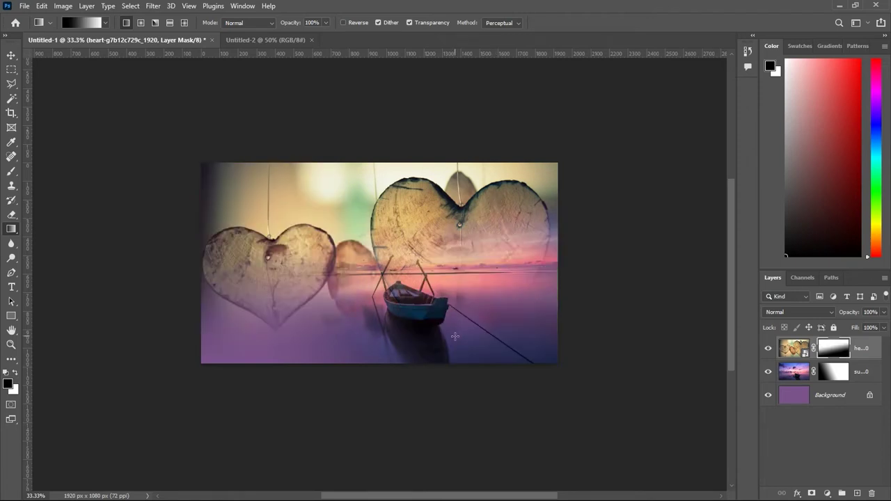
{"action": "left_click_drag", "start_coordinate": [454, 336], "coordinate": [457, 206]}
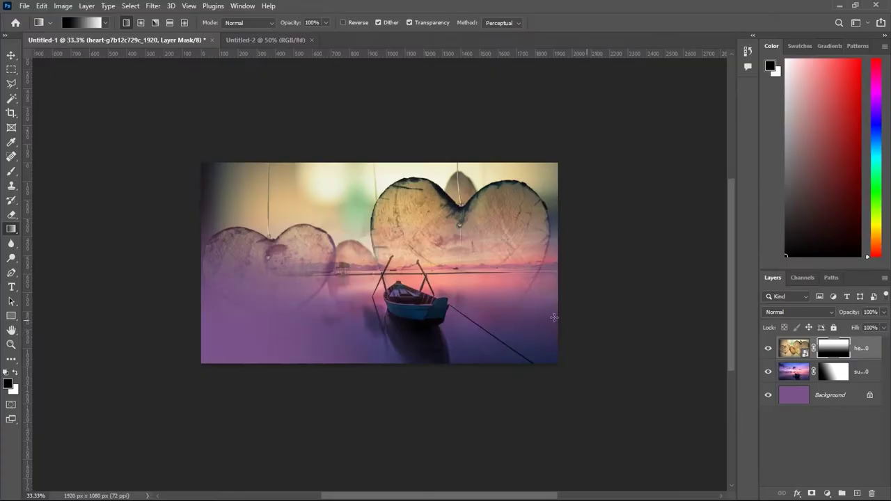
{"action": "left_click_drag", "start_coordinate": [501, 327], "coordinate": [515, 256]}
{"action": "left_click_drag", "start_coordinate": [516, 206], "coordinate": [516, 206]}
{"action": "left_click_drag", "start_coordinate": [411, 221], "coordinate": [402, 356]}
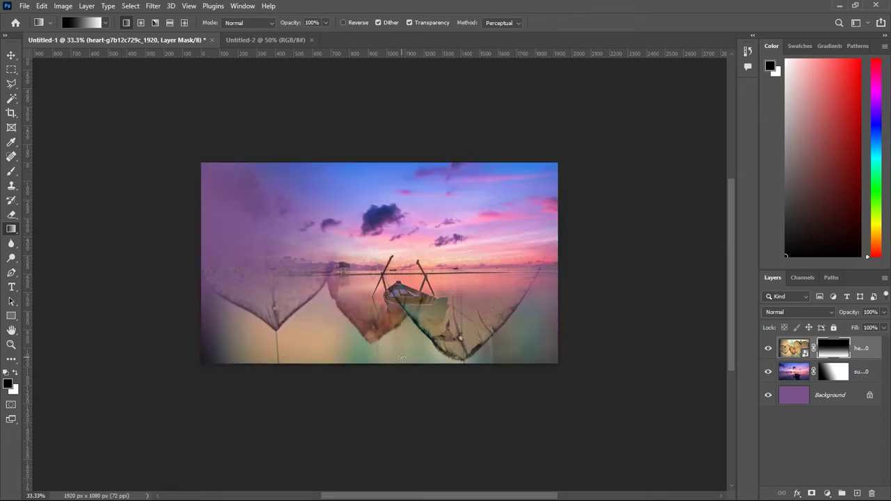
{"action": "left_click_drag", "start_coordinate": [435, 328], "coordinate": [442, 257]}
{"action": "left_click_drag", "start_coordinate": [442, 327], "coordinate": [444, 205]}
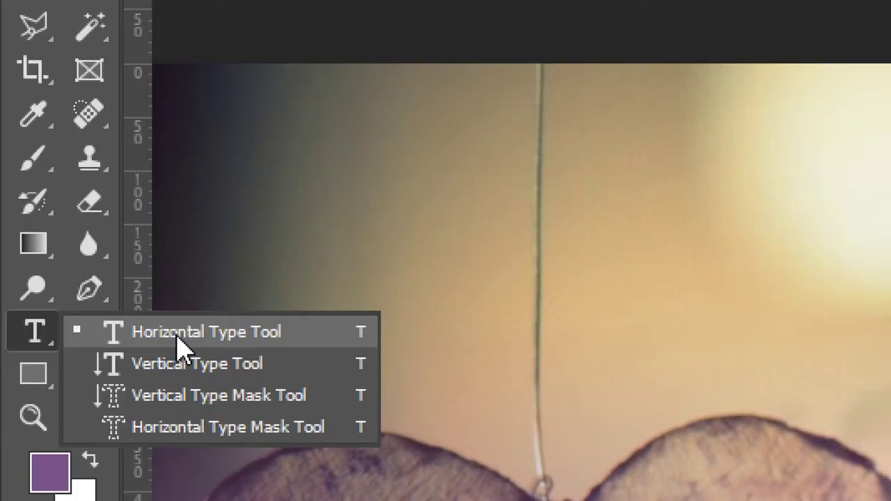
Step: Add a line of horizontal placeholder text over the small hearts in white (ffffff) and move it about 288 px to the right
{"action": "left_click", "coordinate": [179, 334]}
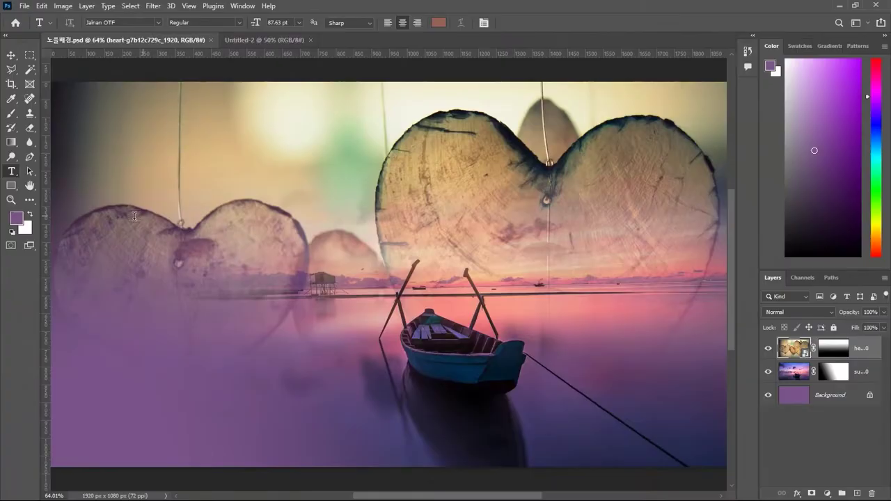
{"action": "left_click", "coordinate": [216, 293]}
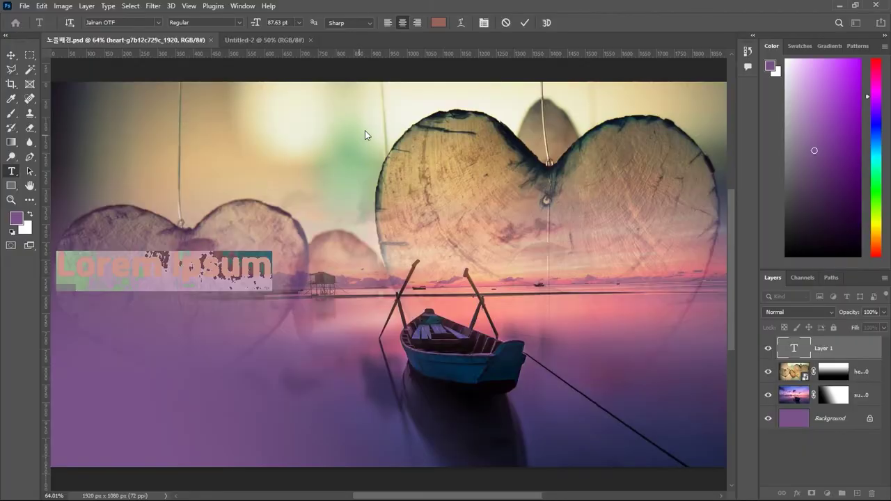
{"action": "left_click", "coordinate": [438, 22]}
{"action": "left_click", "coordinate": [445, 145]}
{"action": "left_click_drag", "start_coordinate": [445, 144], "coordinate": [442, 141]}
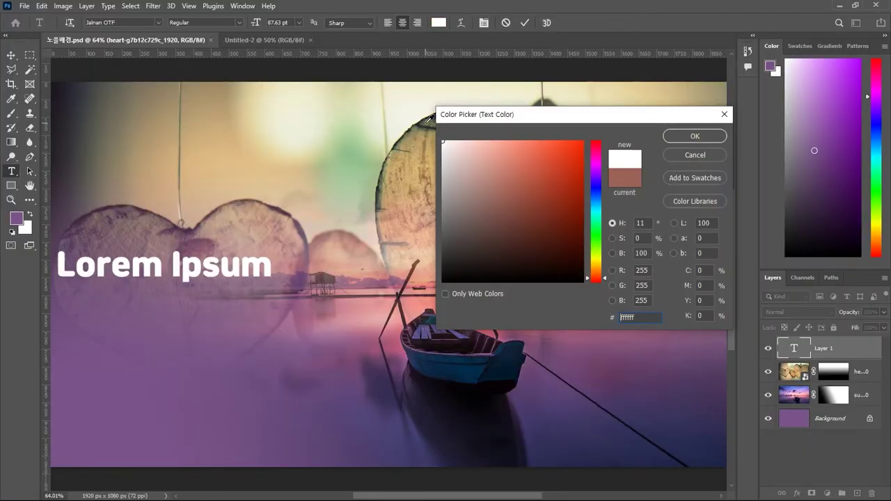
{"action": "left_click", "coordinate": [681, 136]}
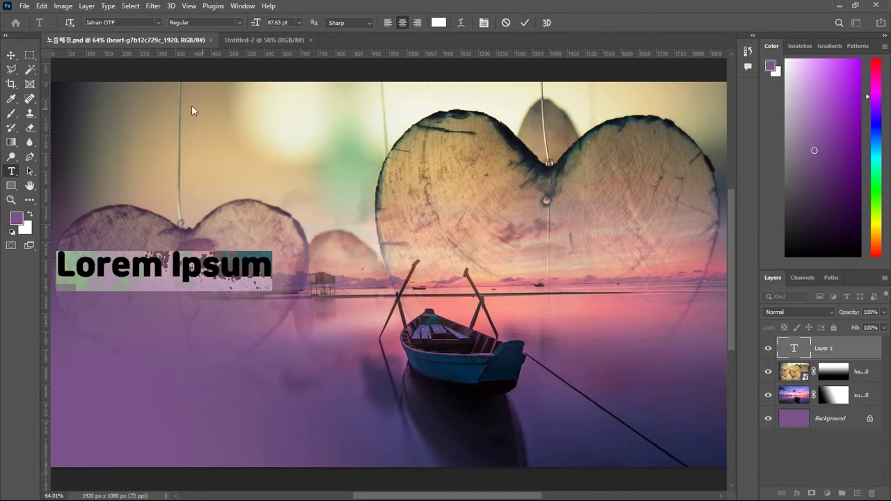
{"action": "left_click", "coordinate": [12, 56]}
{"action": "left_click_drag", "start_coordinate": [204, 271], "coordinate": [308, 276]}
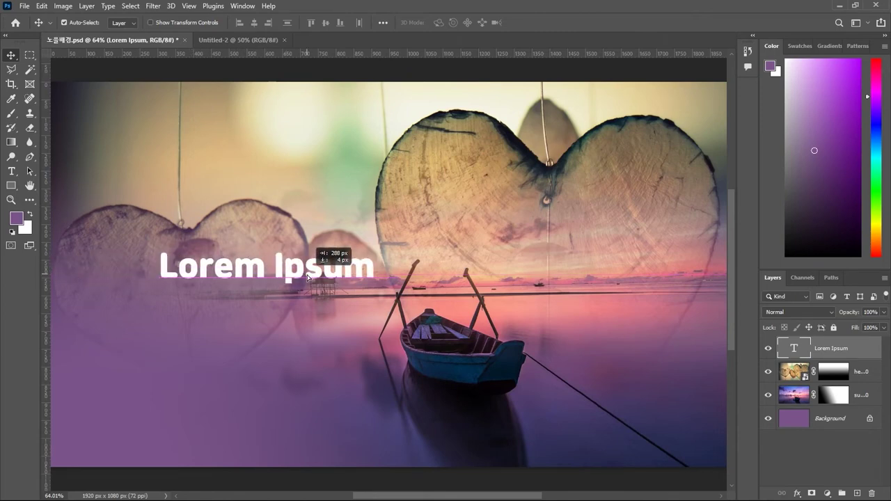
Step: Set the placeholder text's font size to 116 pt and replace its wording with "memories"
{"action": "double_click", "coordinate": [309, 273]}
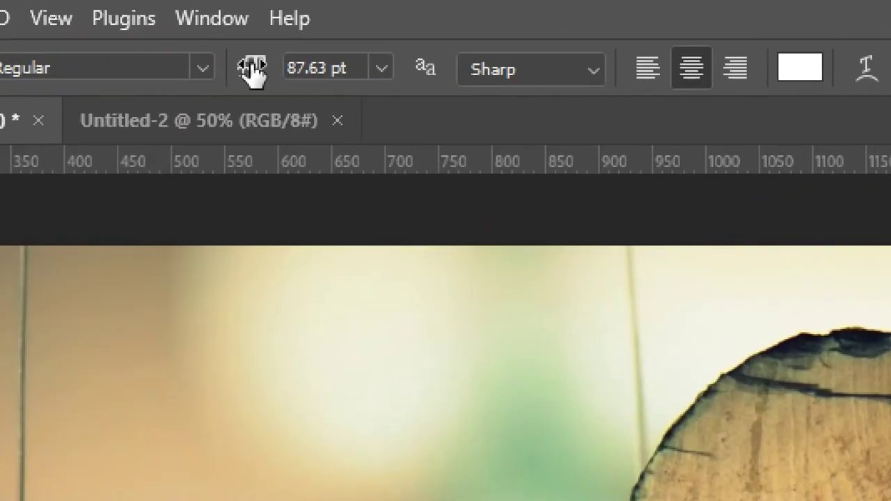
{"action": "left_click_drag", "start_coordinate": [252, 69], "coordinate": [272, 71]}
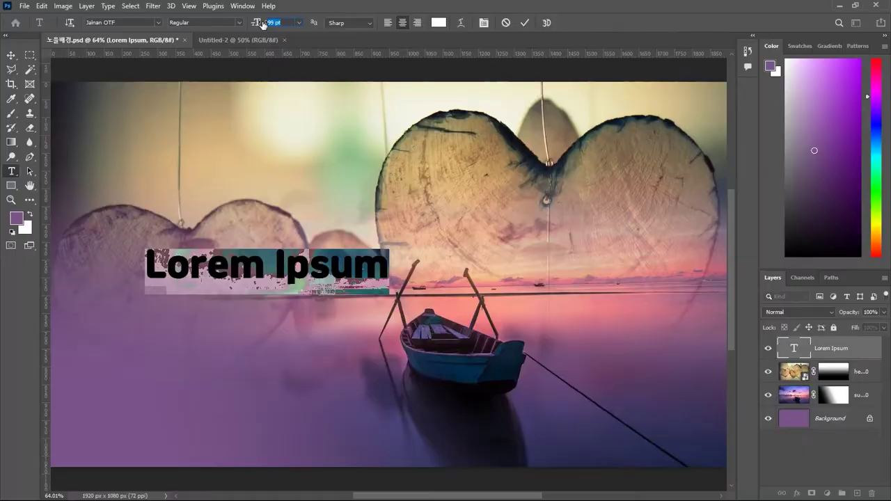
{"action": "left_click_drag", "start_coordinate": [273, 23], "coordinate": [272, 21]}
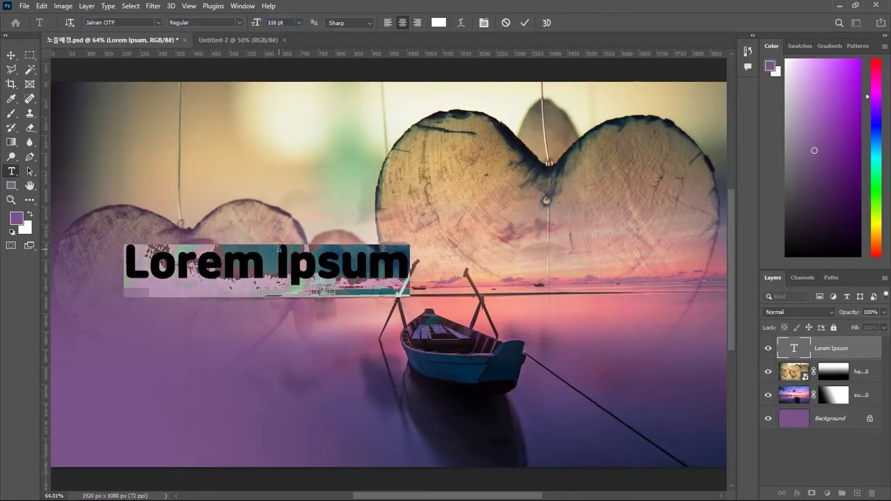
{"action": "type", "text": "memories"}
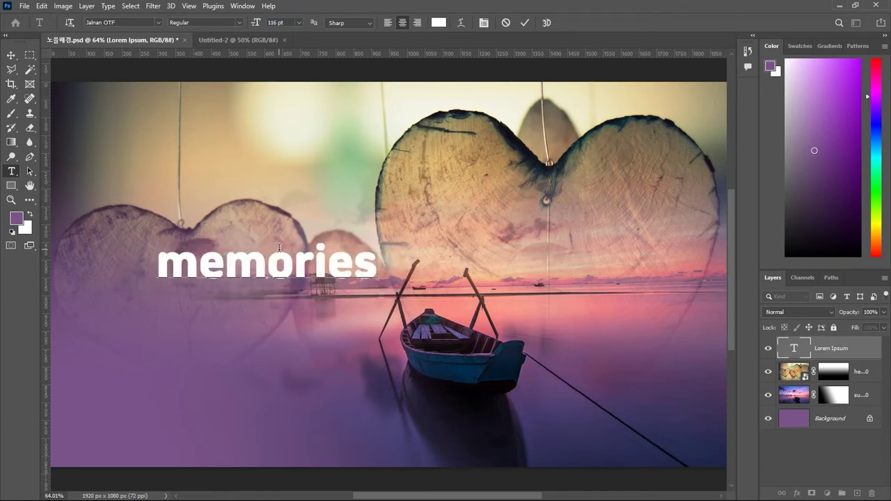
Step: Scale the "memories" text to about 168.5% and reposition it across the small hearts and the horizon, above the boat
{"action": "left_click", "coordinate": [11, 55]}
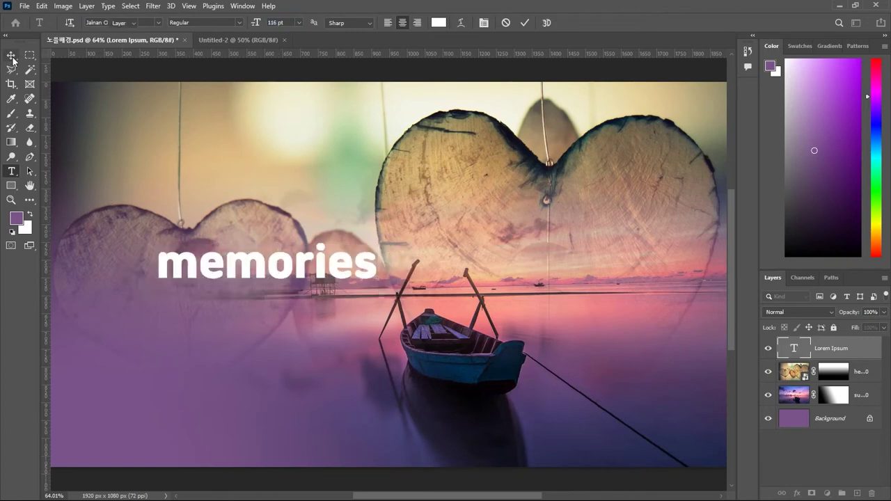
{"action": "mouse_move", "coordinate": [265, 274]}
{"action": "left_mouse_down"}
{"action": "mouse_move", "coordinate": [187, 274]}
{"action": "mouse_move", "coordinate": [239, 287]}
{"action": "mouse_move", "coordinate": [256, 283]}
{"action": "mouse_move", "coordinate": [249, 278]}
{"action": "left_mouse_up"}
{"action": "key", "text": "ctrl"}
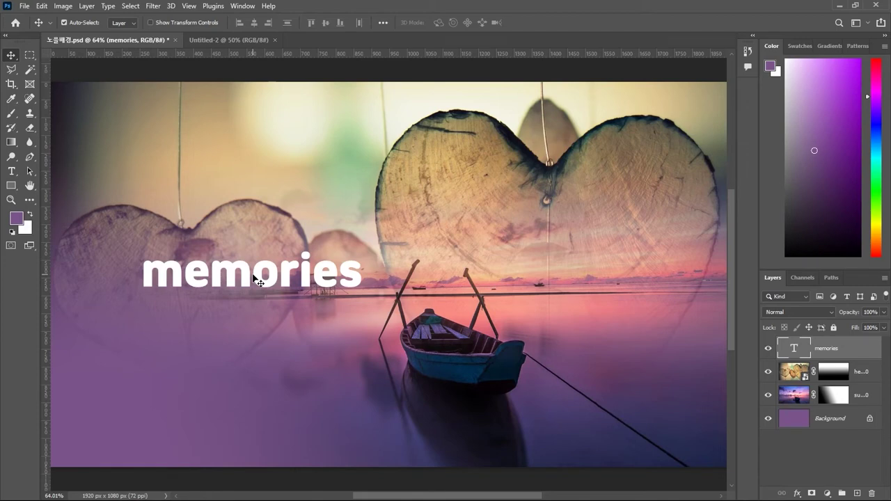
{"action": "key", "text": "ctrl"}
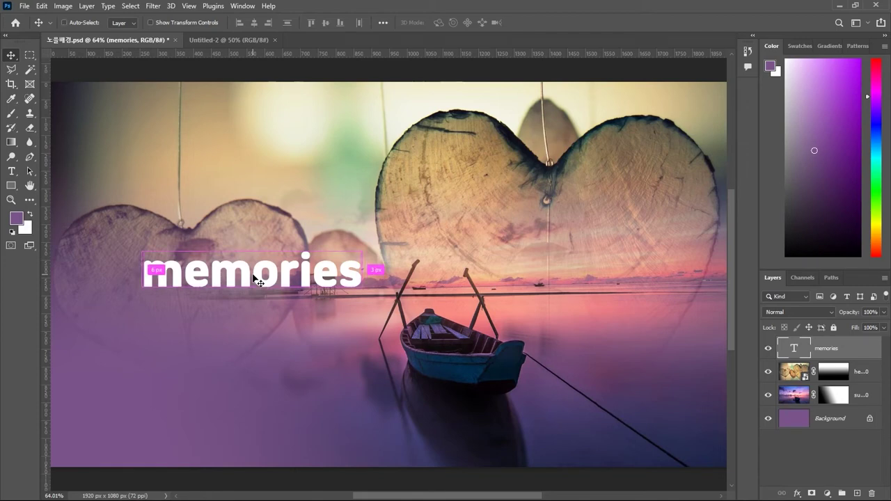
{"action": "key", "text": "ctrl+t"}
{"action": "left_click_drag", "start_coordinate": [362, 253], "coordinate": [509, 201]}
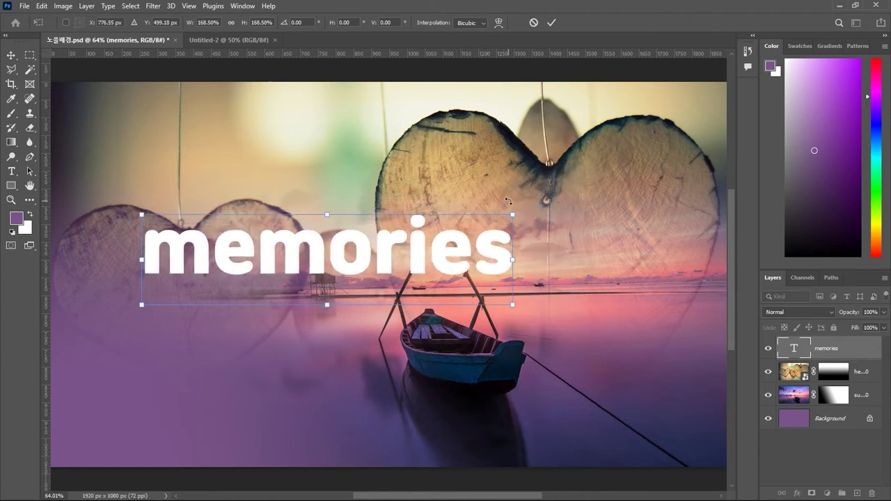
{"action": "key", "text": "Return"}
{"action": "left_click_drag", "start_coordinate": [456, 250], "coordinate": [423, 269]}
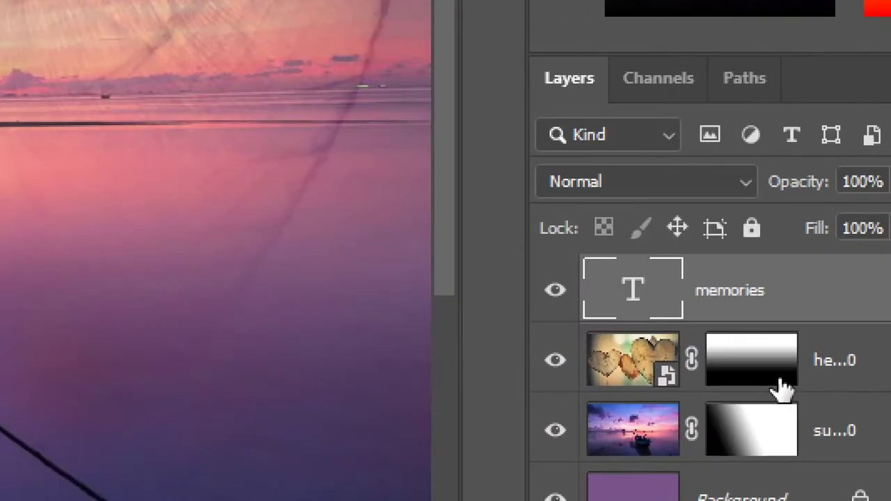
Step: Select the heart layer's image and hide the memories, sunrise and background layers
{"action": "left_click", "coordinate": [639, 383]}
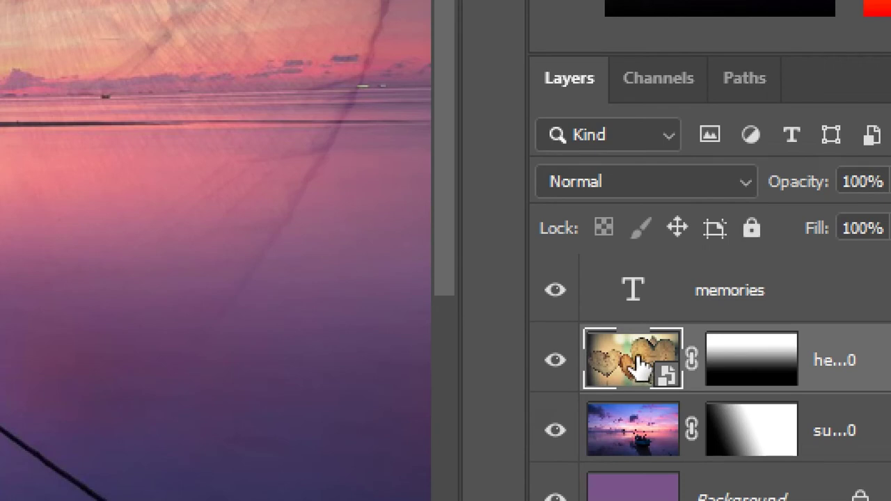
{"action": "left_click", "coordinate": [554, 292]}
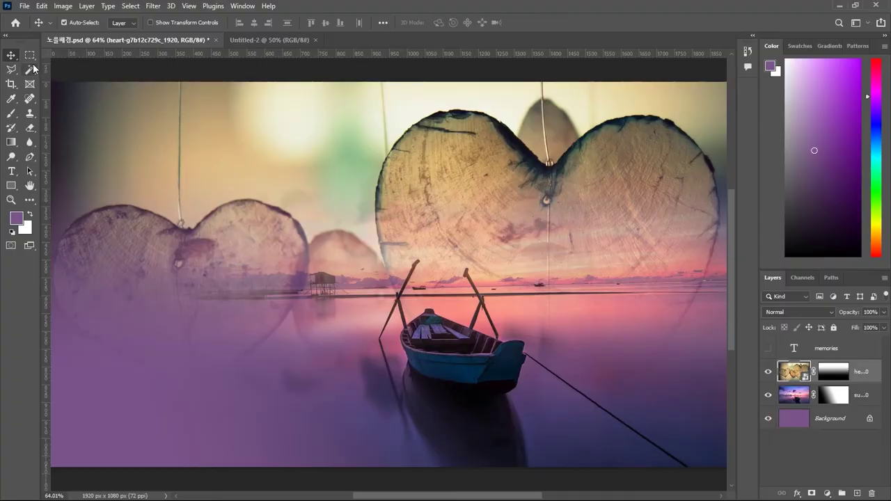
{"action": "left_click", "coordinate": [30, 68]}
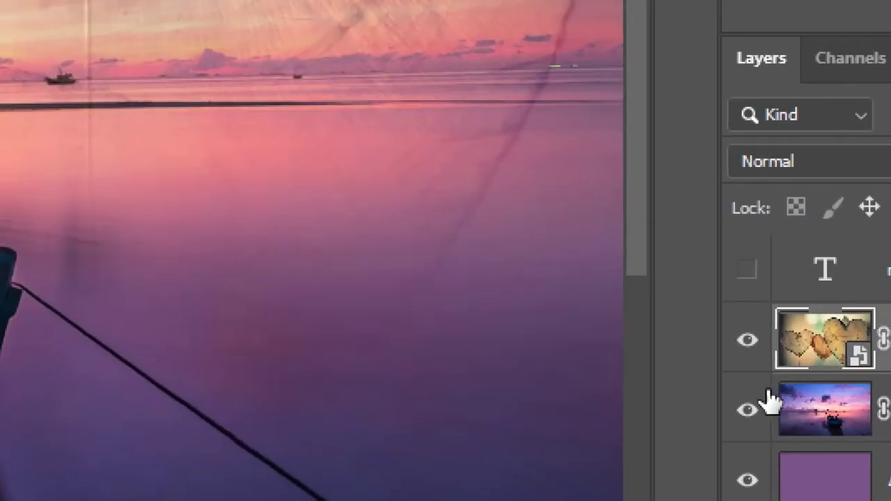
{"action": "left_click", "coordinate": [747, 409]}
{"action": "left_click", "coordinate": [747, 479]}
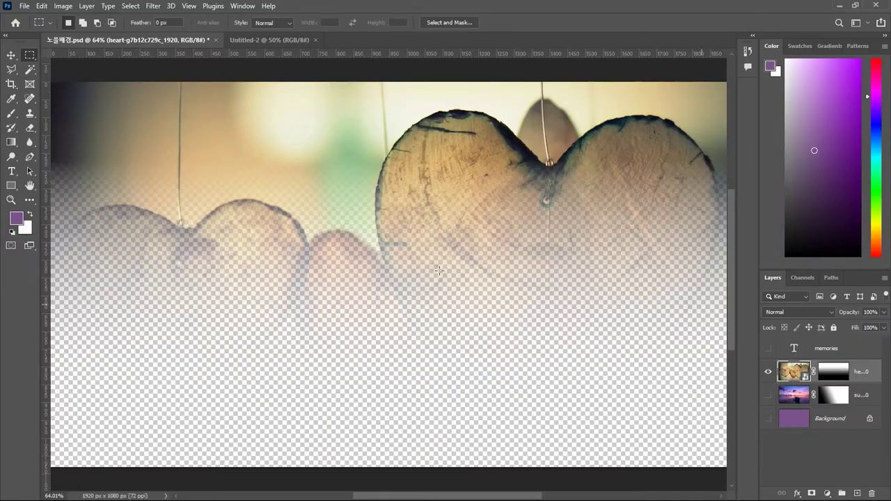
Step: Try to delete a rectangular selection from the middle of the heart smart object, and clear the selection
{"action": "left_click_drag", "start_coordinate": [244, 104], "coordinate": [453, 324]}
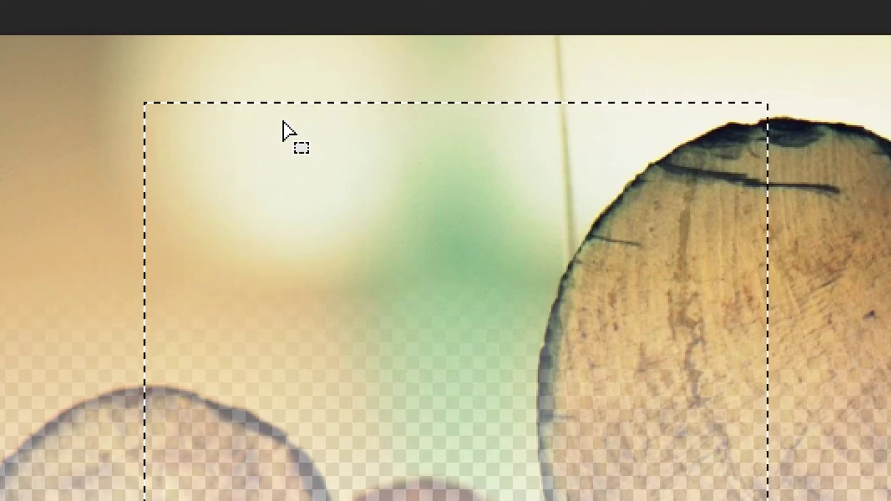
{"action": "key", "text": "Delete"}
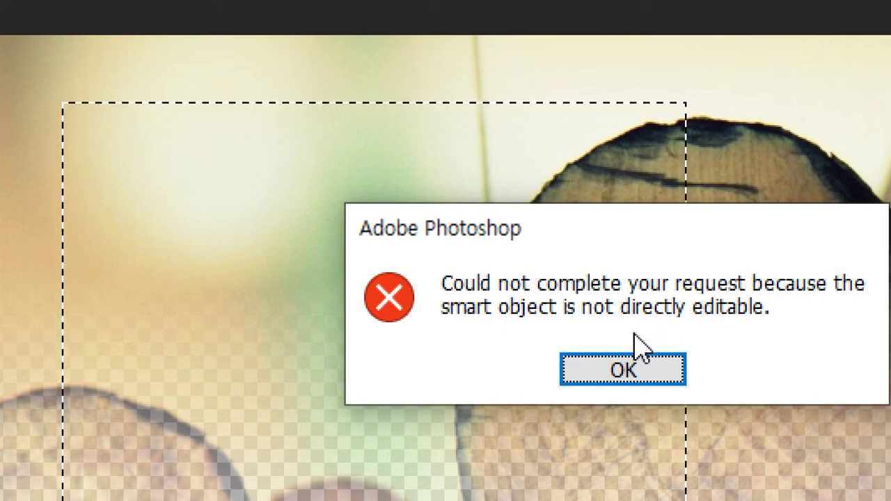
{"action": "left_click", "coordinate": [616, 368]}
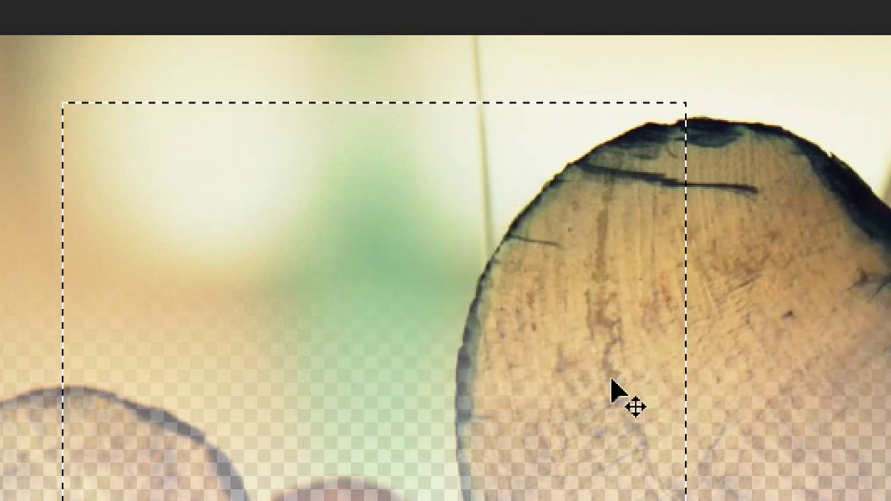
{"action": "left_click", "coordinate": [611, 380]}
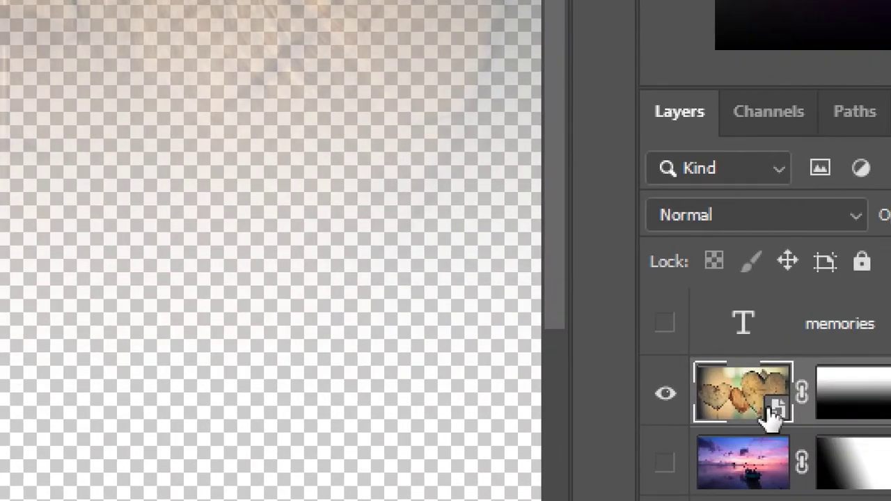
Step: Open the heart smart object's source image in its own document, examine its original layer, and close it
{"action": "double_click", "coordinate": [772, 411]}
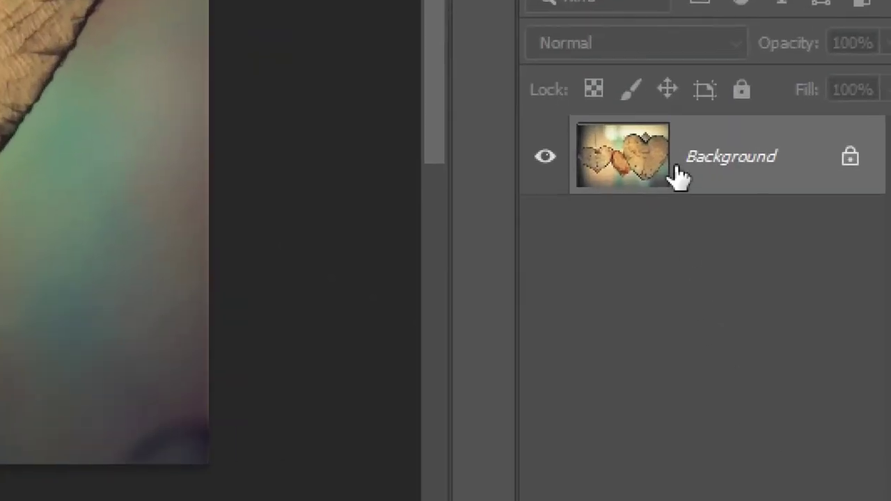
{"action": "left_click_drag", "start_coordinate": [675, 177], "coordinate": [693, 174]}
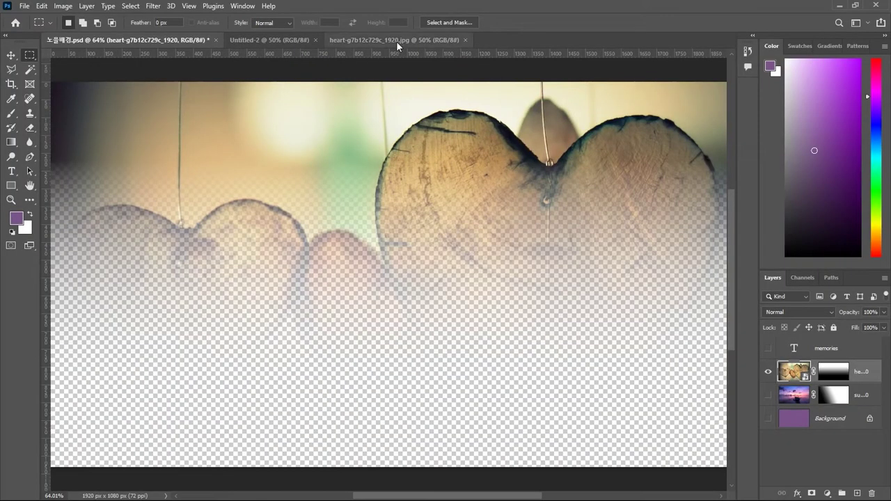
{"action": "left_click", "coordinate": [396, 41]}
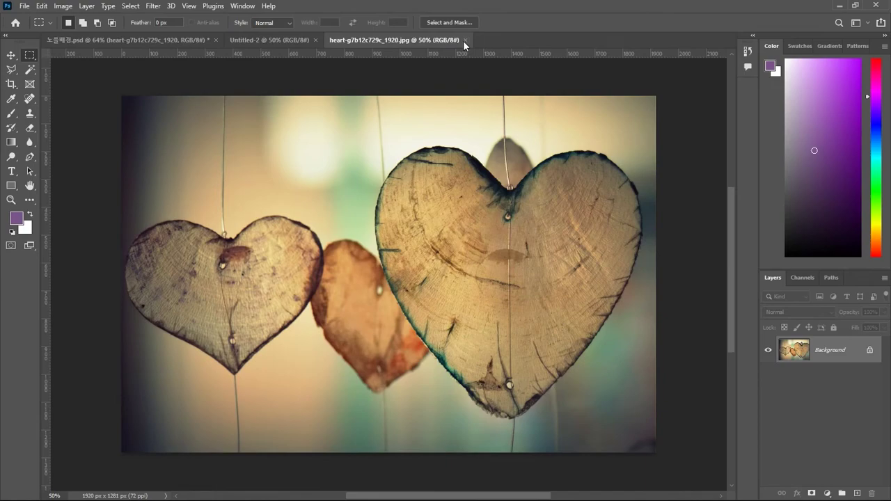
{"action": "left_click", "coordinate": [464, 41]}
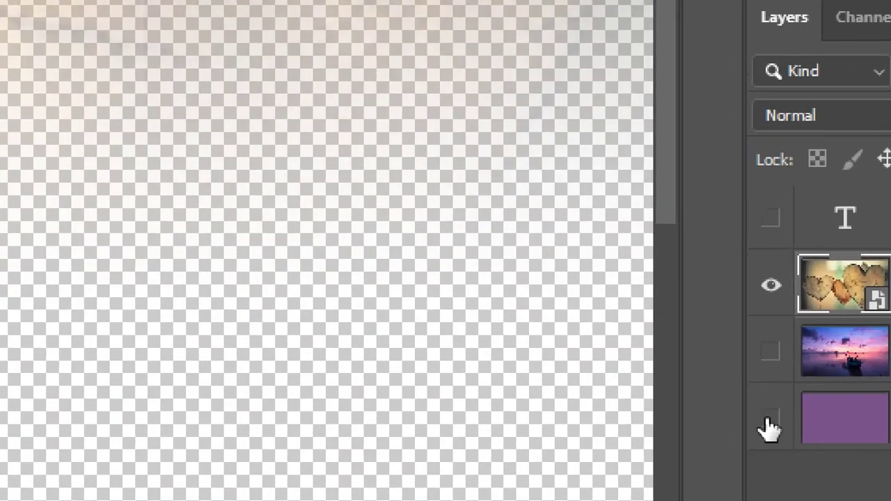
Step: Make the background, sunrise and memories layers visible again
{"action": "left_click", "coordinate": [768, 420]}
{"action": "left_click", "coordinate": [767, 394]}
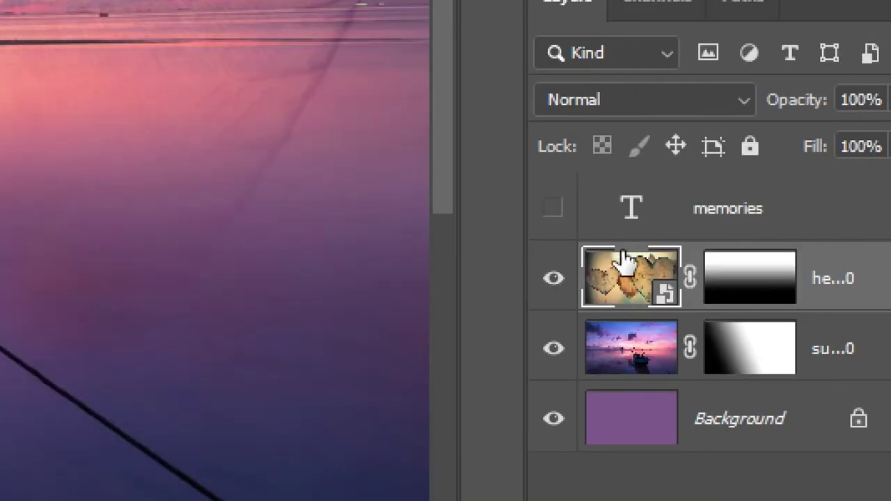
{"action": "left_click", "coordinate": [553, 209]}
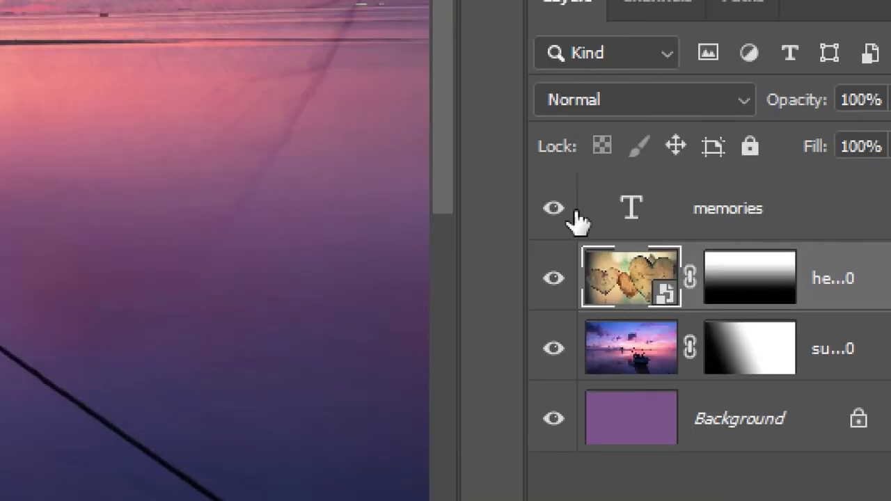
Step: Convert the memories text layer to a smart object, open its contents to inspect the text layer, and close them
{"action": "left_click", "coordinate": [727, 223]}
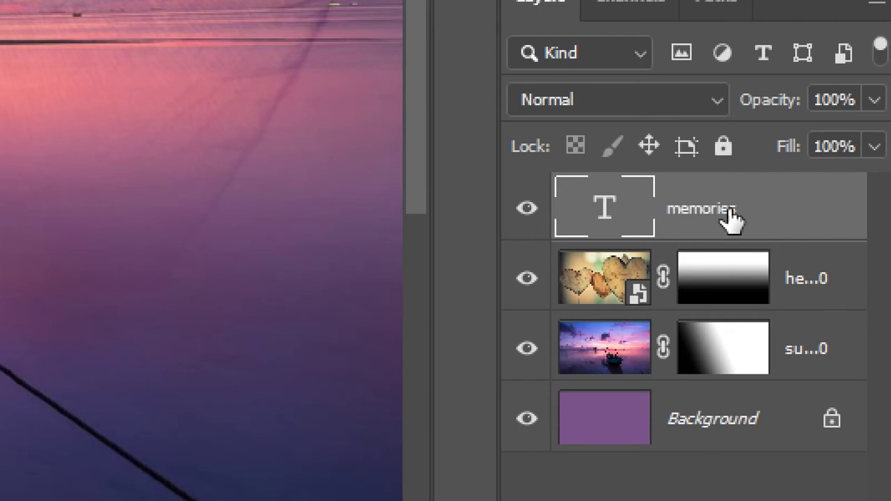
{"action": "right_click", "coordinate": [727, 211]}
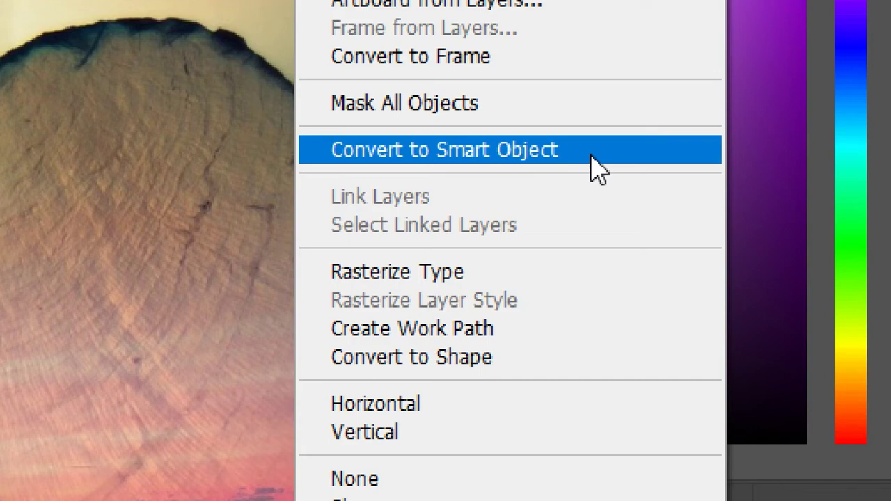
{"action": "left_click", "coordinate": [592, 158]}
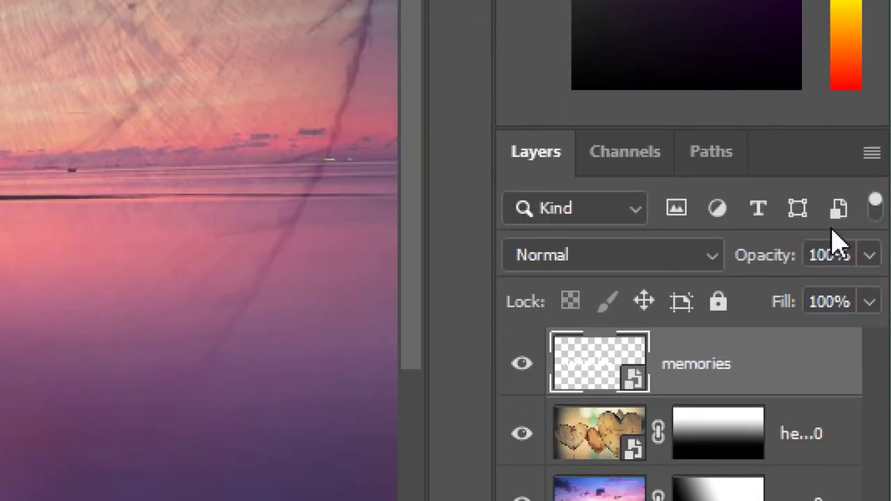
{"action": "double_click", "coordinate": [635, 379]}
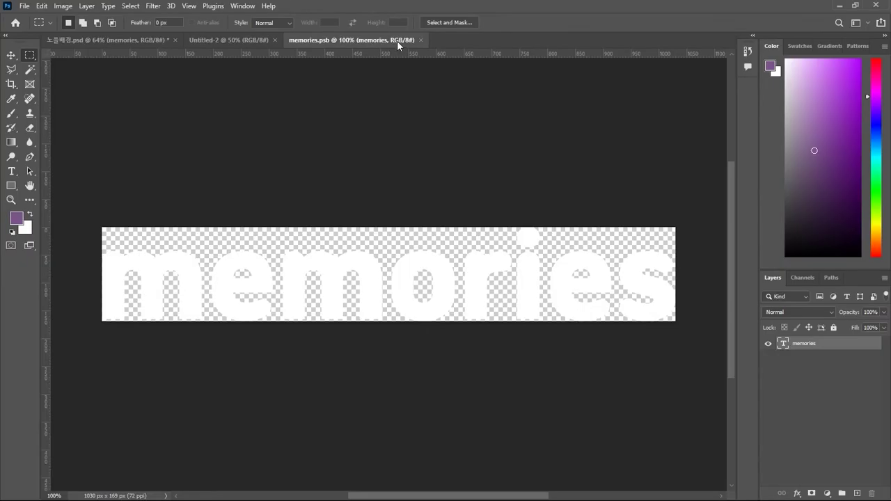
{"action": "left_click", "coordinate": [421, 40]}
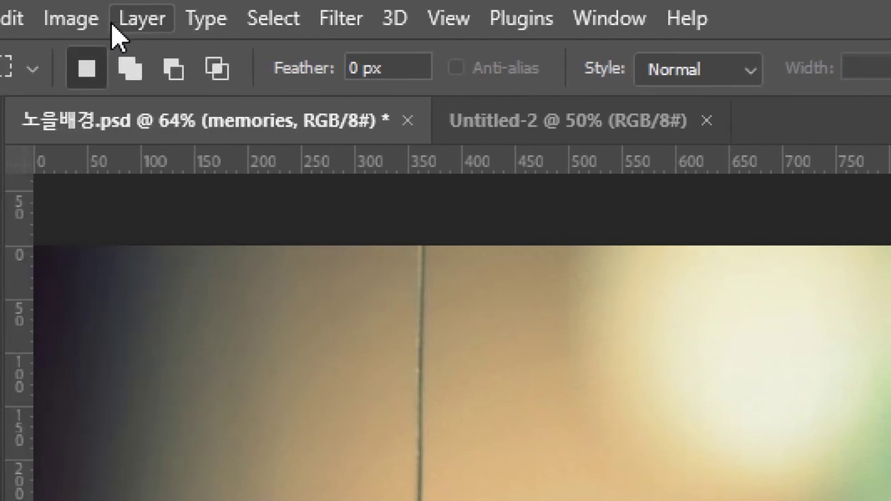
Step: Duplicate the memories smart object layer with Layer Via Copy
{"action": "left_click", "coordinate": [55, 27]}
{"action": "mouse_move", "coordinate": [150, 60]}
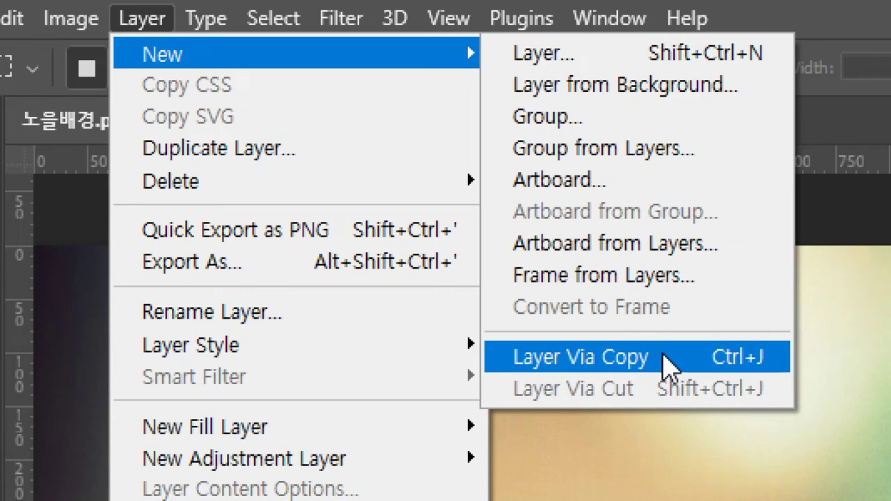
{"action": "left_click", "coordinate": [665, 361]}
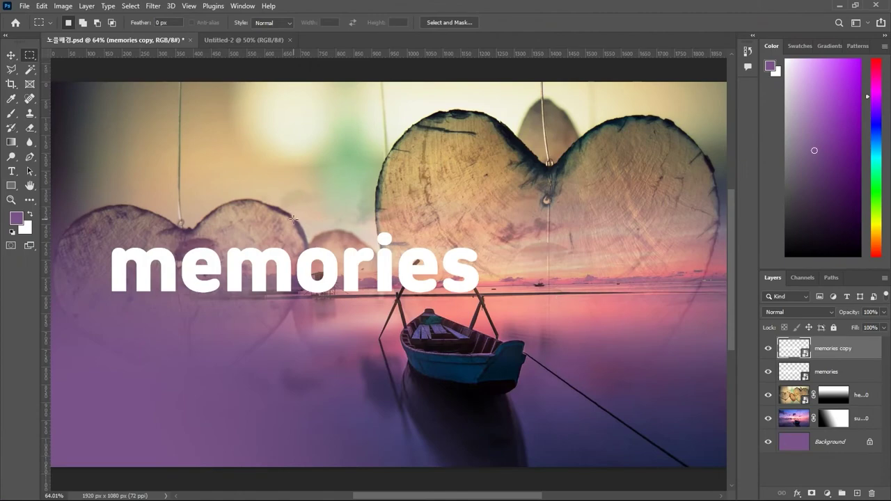
Step: Flip the memories copy vertically as a reflection below the title and move its layer beneath the memories layer
{"action": "key", "text": "ctrl+t"}
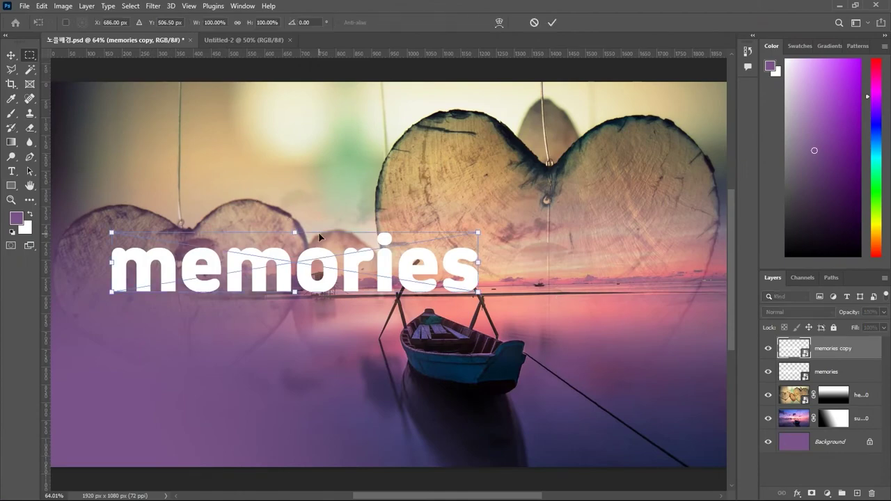
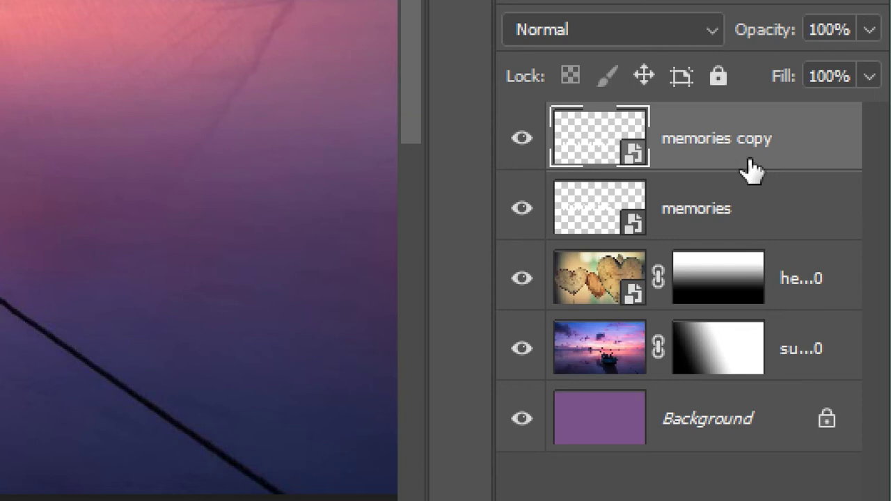
{"action": "key", "text": "ctrl+bracketleft"}
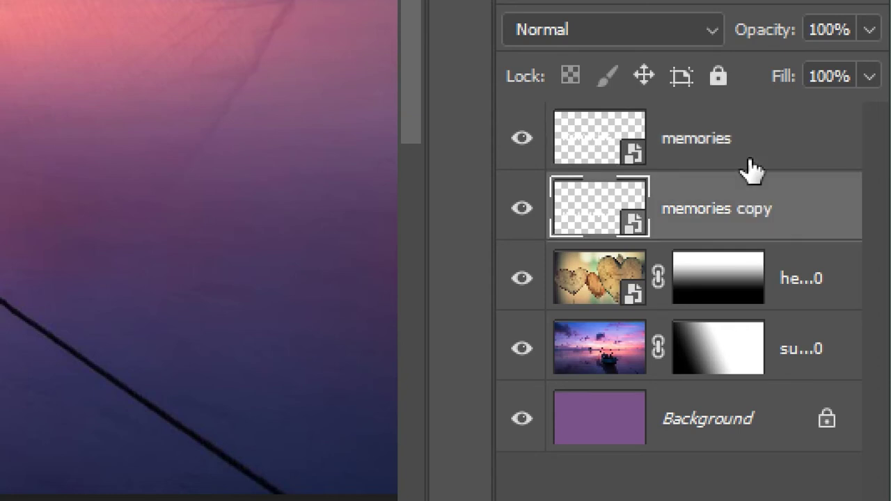
{"action": "key", "text": "ctrl+bracketright"}
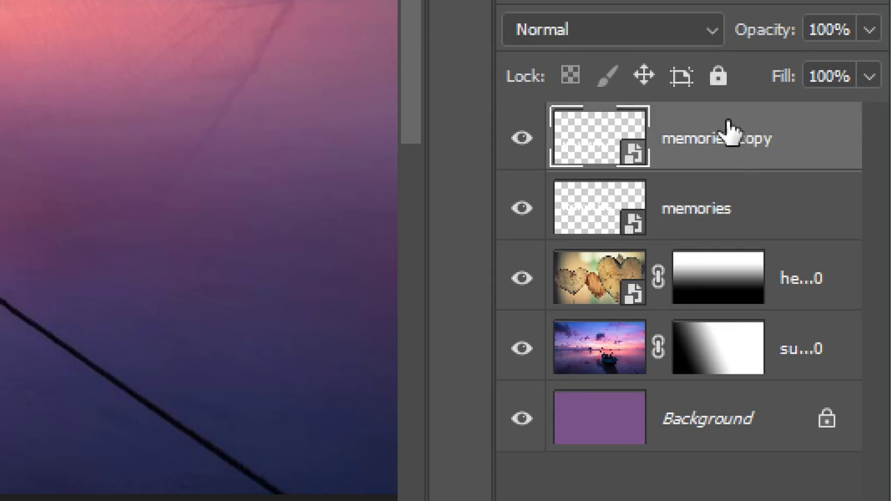
{"action": "left_click_drag", "start_coordinate": [727, 129], "coordinate": [711, 242]}
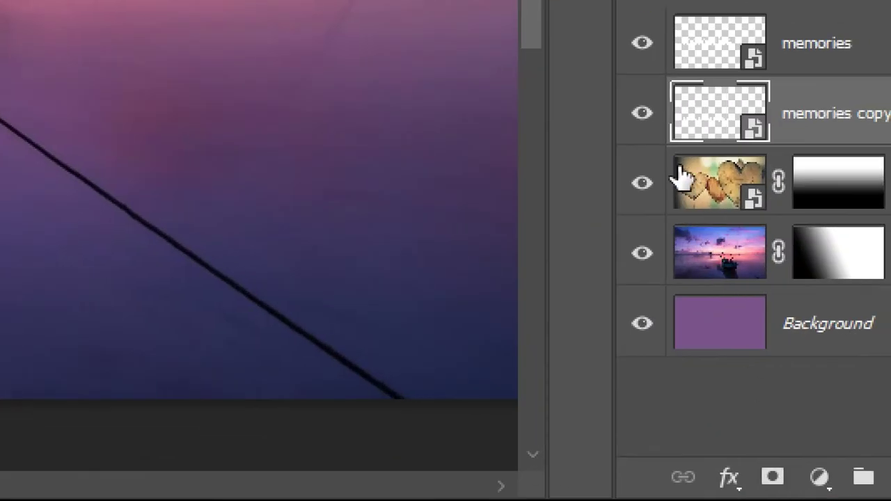
Step: Hide and show the memories copy layer to compare the title with and without its reflection
{"action": "left_click", "coordinate": [642, 113]}
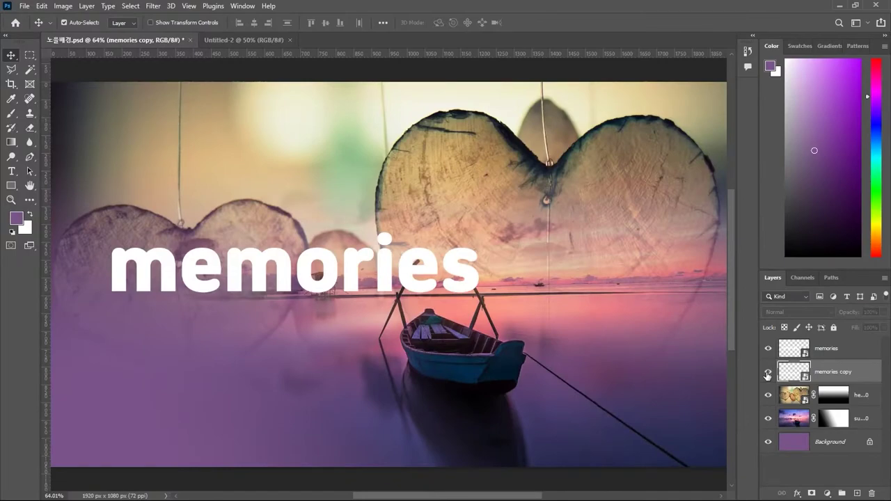
{"action": "left_click", "coordinate": [768, 372]}
{"action": "left_click", "coordinate": [768, 371]}
{"action": "left_click", "coordinate": [769, 372]}
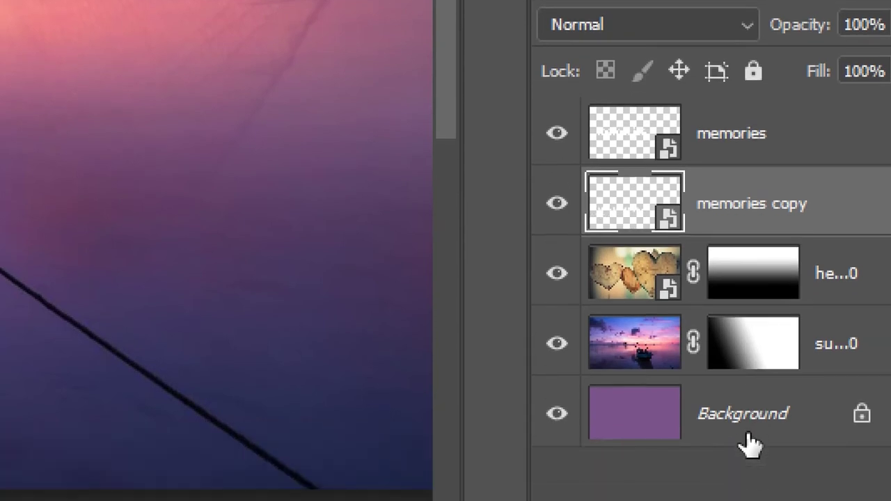
Step: Add a layer mask to memories copy and set the Gradient tool to the black-to-white Basics preset
{"action": "left_click", "coordinate": [691, 477]}
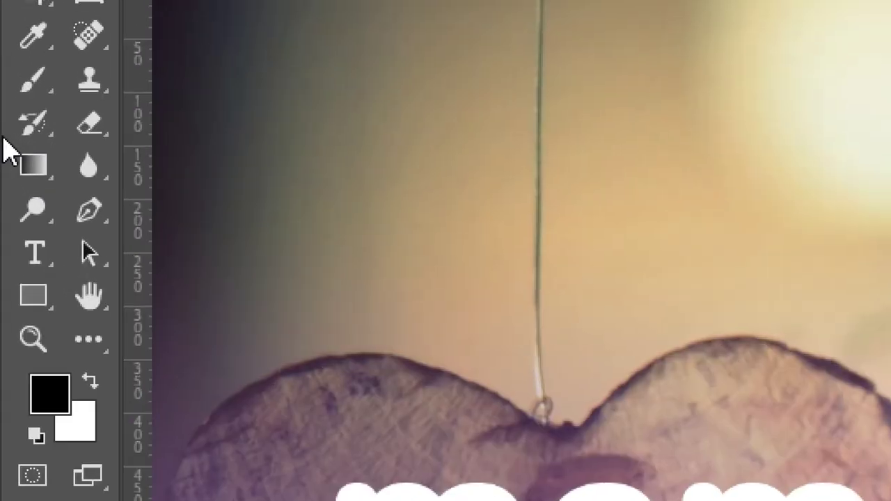
{"action": "left_click", "coordinate": [11, 142]}
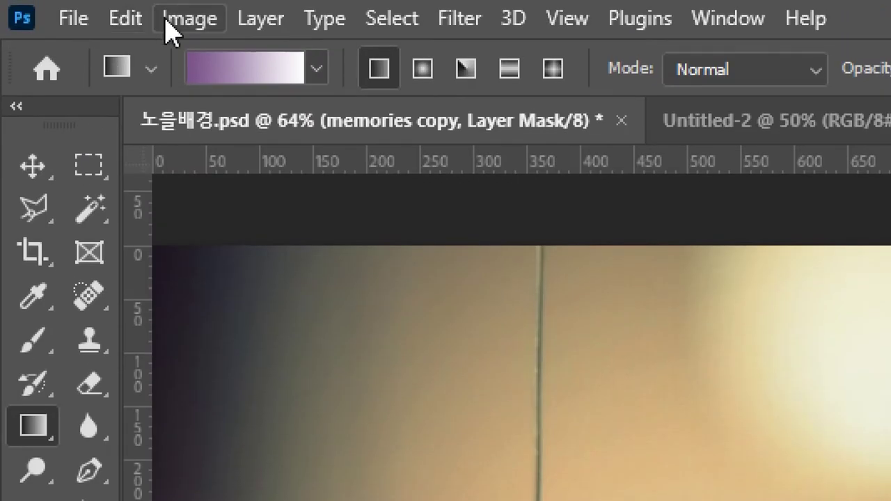
{"action": "left_click", "coordinate": [313, 19]}
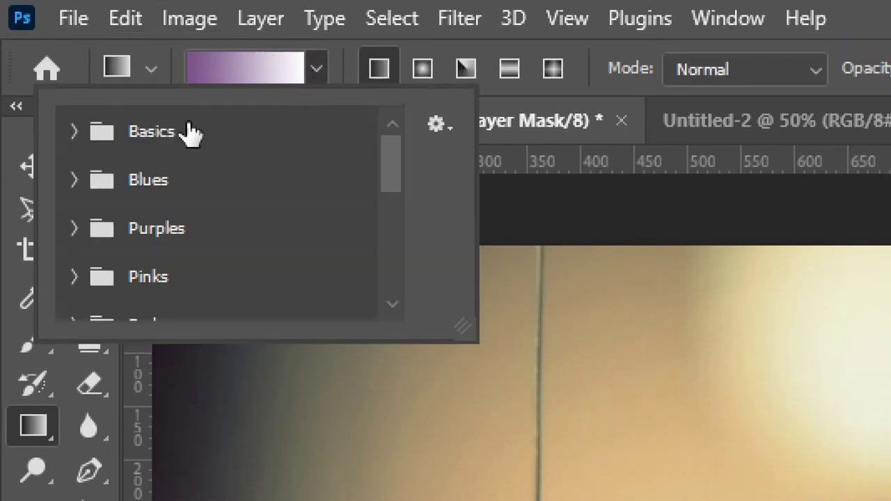
{"action": "left_click", "coordinate": [74, 130]}
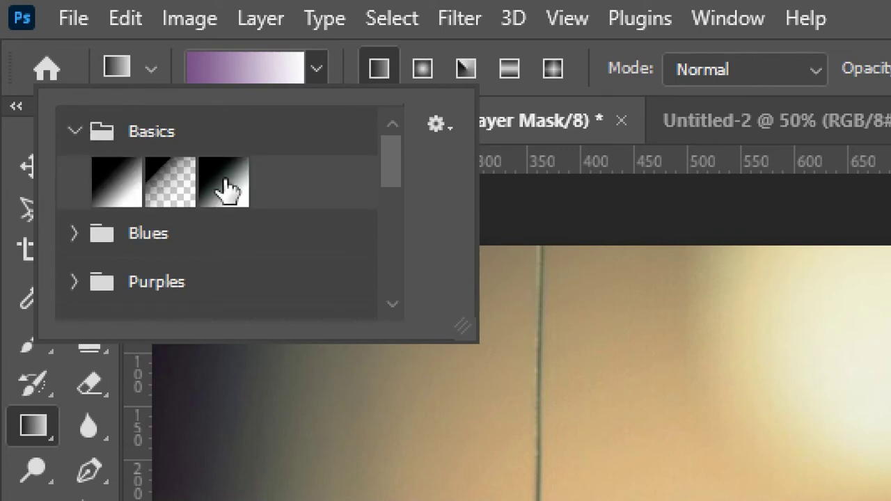
{"action": "left_click", "coordinate": [225, 188]}
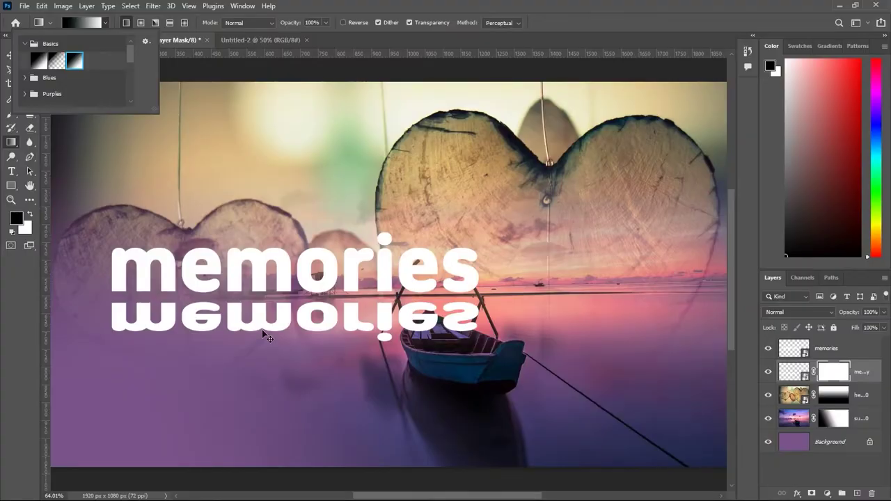
Step: Fade out the lower part of the reflection with an upward linear gradient on its layer mask, and save the document
{"action": "scroll", "coordinate": [262, 329], "scroll_direction": "up", "scroll_amount": 5}
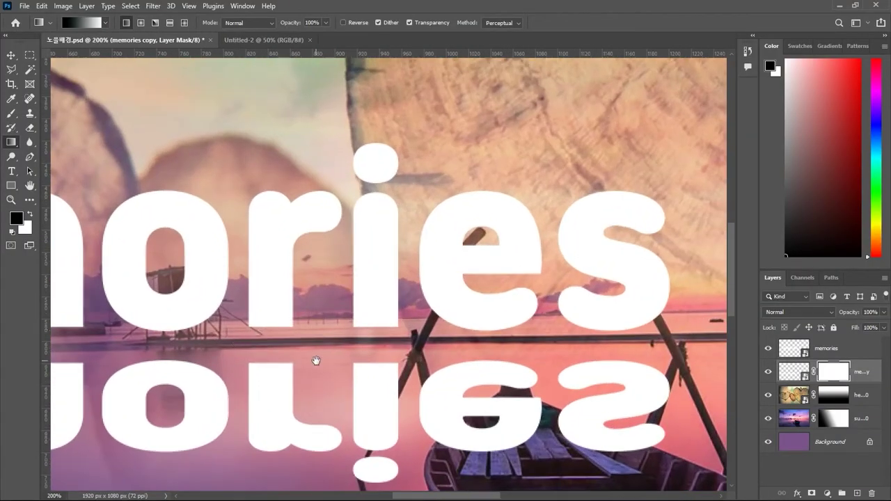
{"action": "left_click_drag", "start_coordinate": [314, 359], "coordinate": [419, 276]}
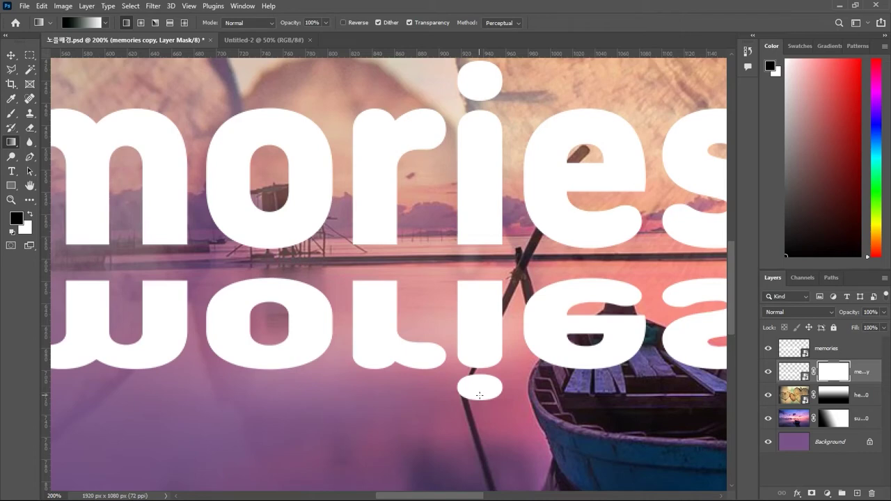
{"action": "left_click_drag", "start_coordinate": [479, 395], "coordinate": [468, 292]}
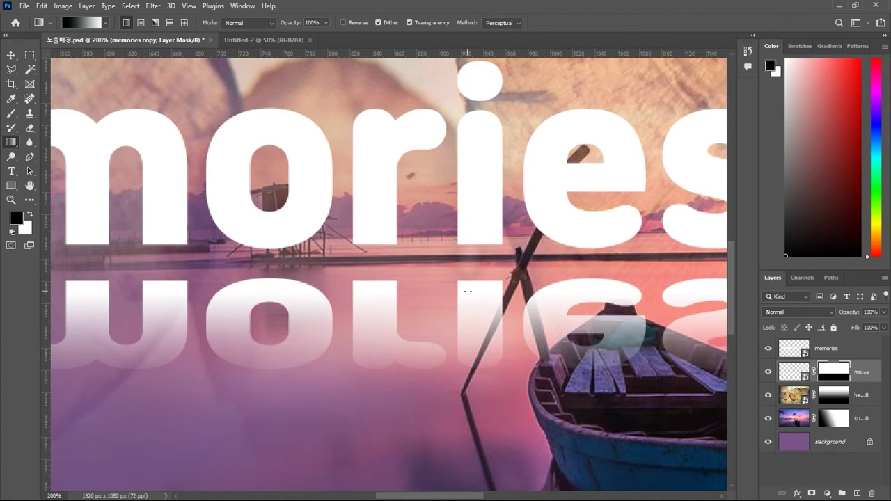
{"action": "left_click_drag", "start_coordinate": [469, 373], "coordinate": [469, 231]}
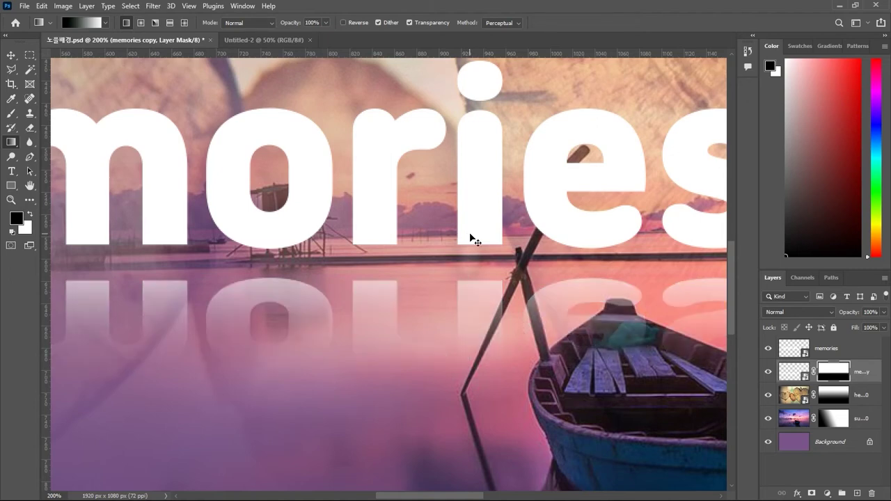
{"action": "key", "text": "ctrl+0"}
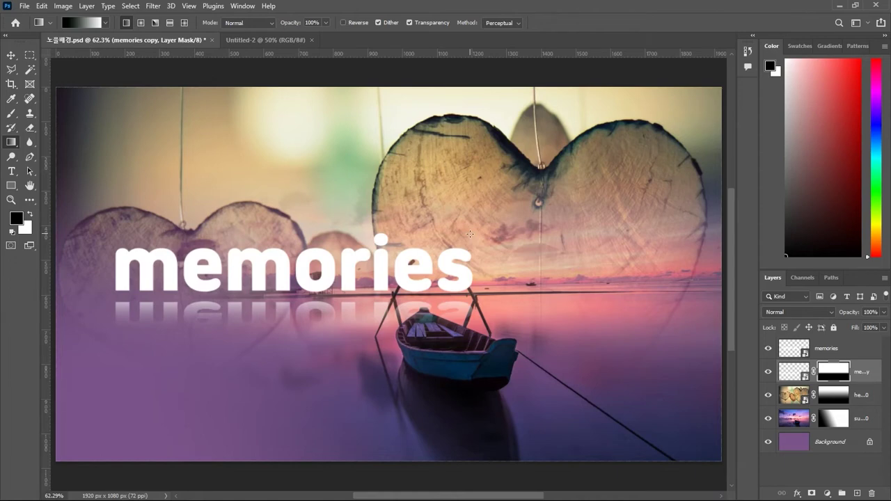
{"action": "key", "text": "ctrl+s"}
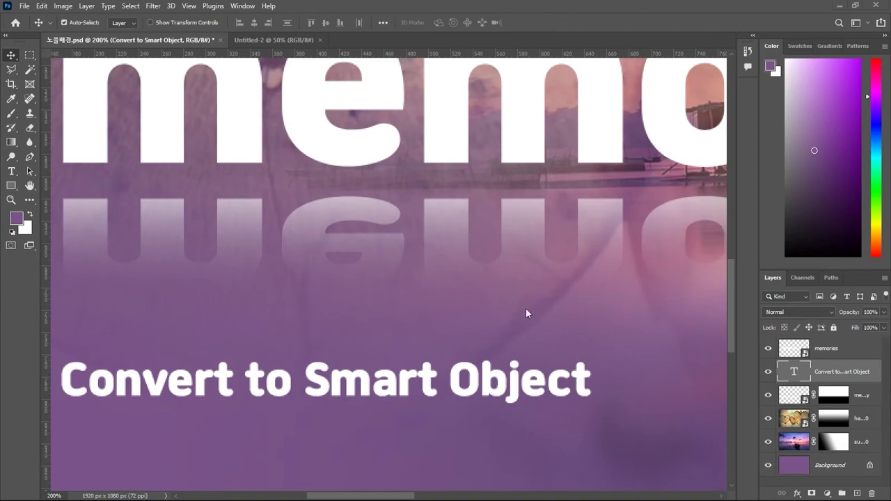
Step: Duplicate the memories title by placing a copy above it, near the upper edge of the canvas
{"action": "key", "text": "ctrl+0"}
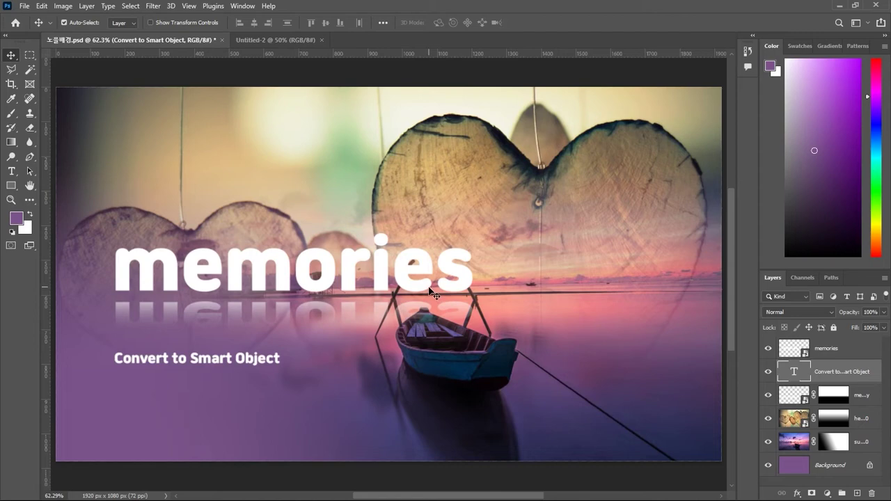
{"action": "left_click", "coordinate": [384, 276]}
{"action": "left_click_drag", "start_coordinate": [385, 277], "coordinate": [332, 167]}
{"action": "key", "text": "ctrl+minus"}
{"action": "key", "text": "ctrl+minus"}
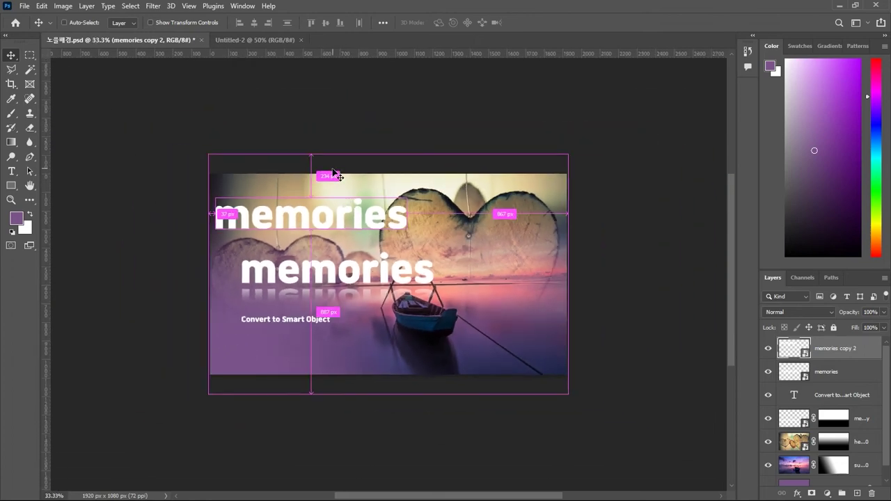
Step: Enlarge the new memories copy to about 336% so that it extends beyond the canvas
{"action": "key", "text": "ctrl+t"}
{"action": "left_click_drag", "start_coordinate": [406, 232], "coordinate": [616, 321]}
{"action": "left_click_drag", "start_coordinate": [533, 216], "coordinate": [624, 219]}
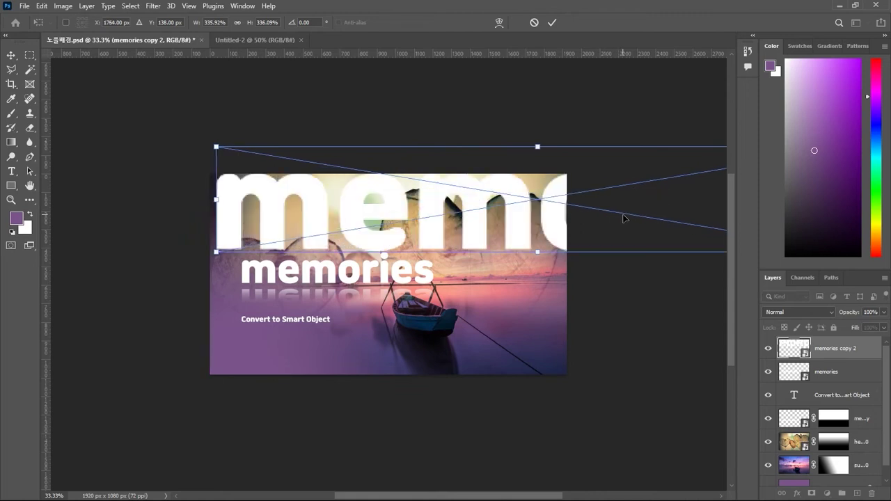
{"action": "key", "text": "Return"}
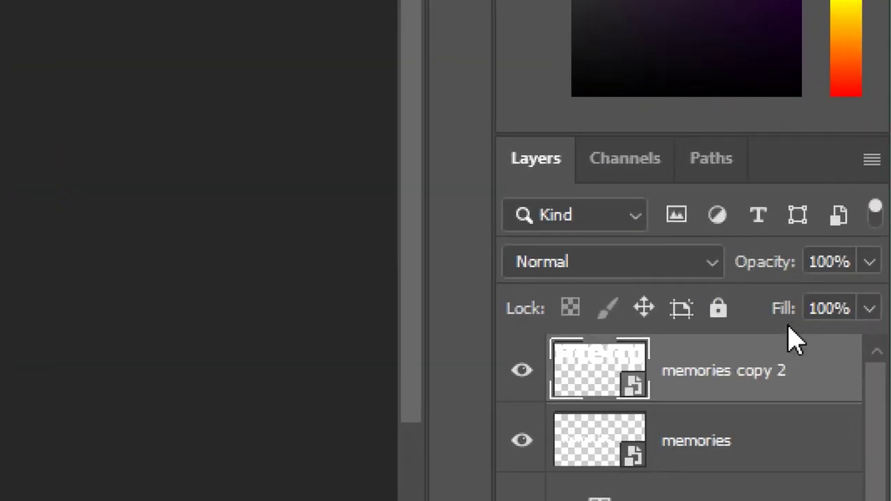
{"action": "left_click", "coordinate": [869, 308]}
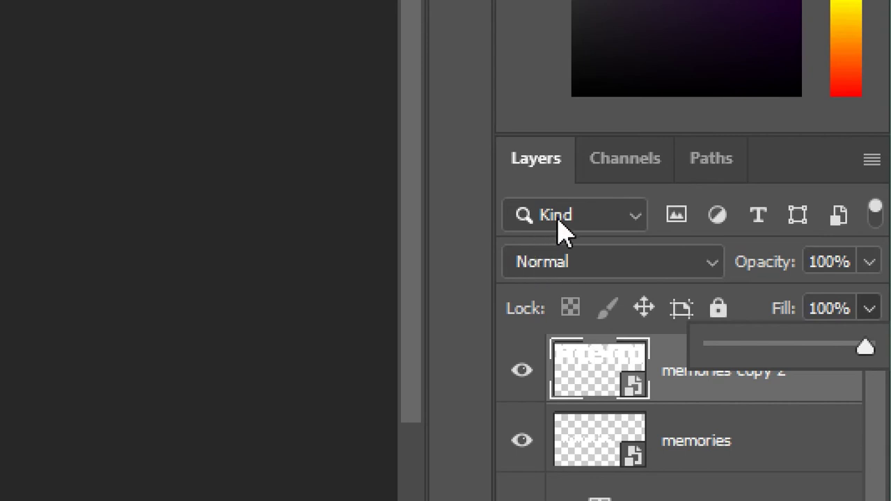
{"action": "left_click", "coordinate": [611, 268]}
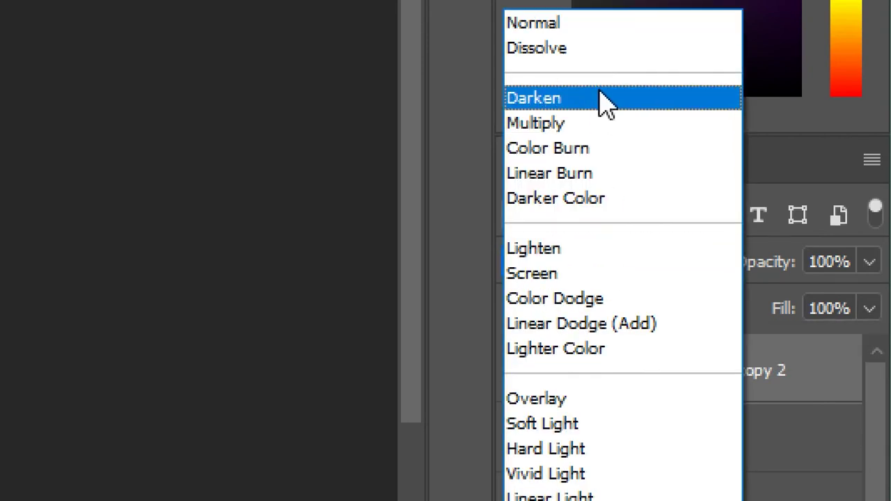
{"action": "left_click", "coordinate": [797, 163]}
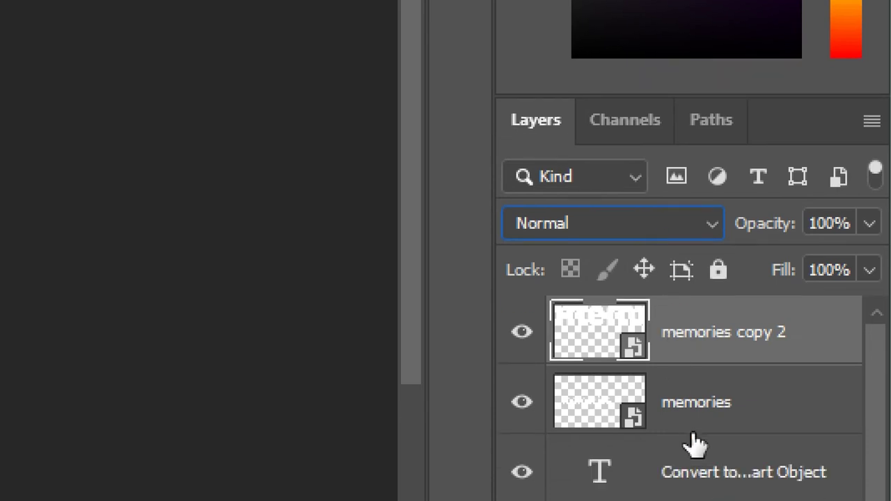
Step: Select the enlarged copy, the original memories title and the masked reflection in turn to examine the related smart object layers
{"action": "left_click", "coordinate": [696, 455]}
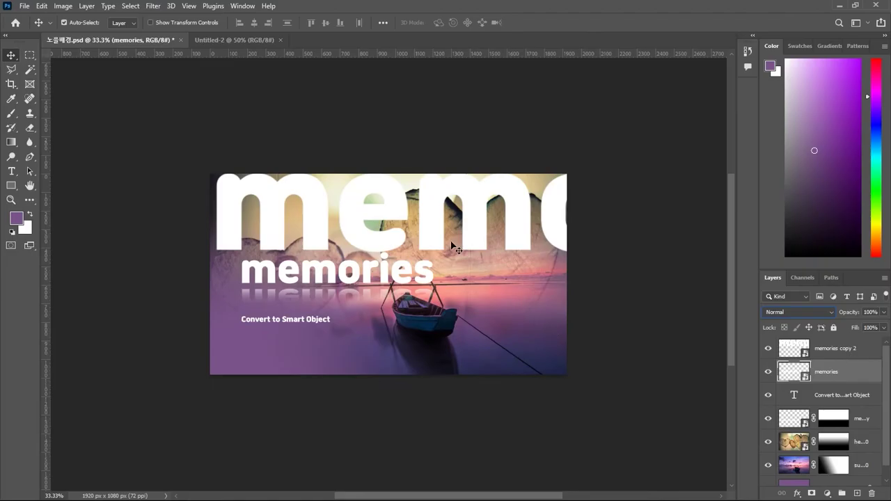
{"action": "left_click", "coordinate": [452, 245]}
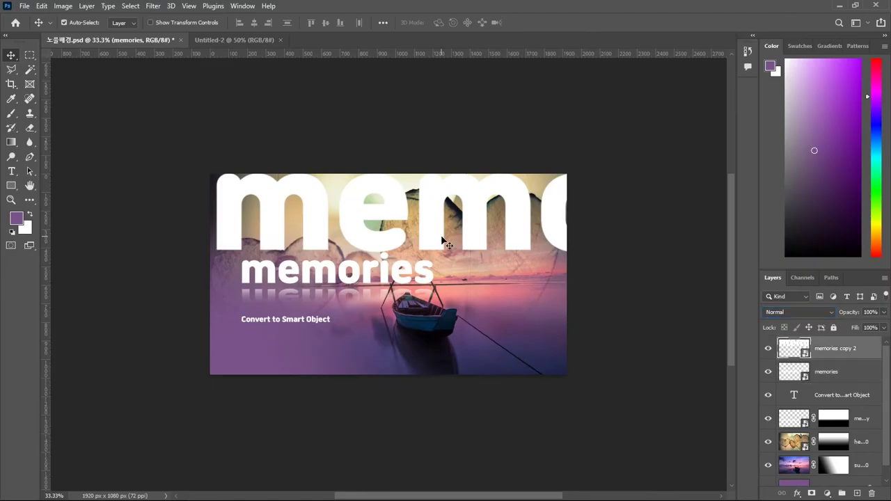
{"action": "left_click", "coordinate": [404, 274]}
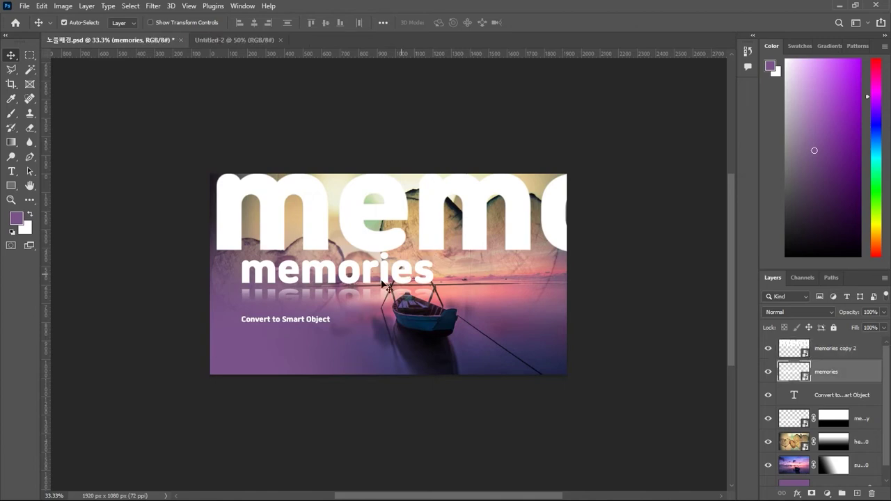
{"action": "left_click", "coordinate": [362, 296]}
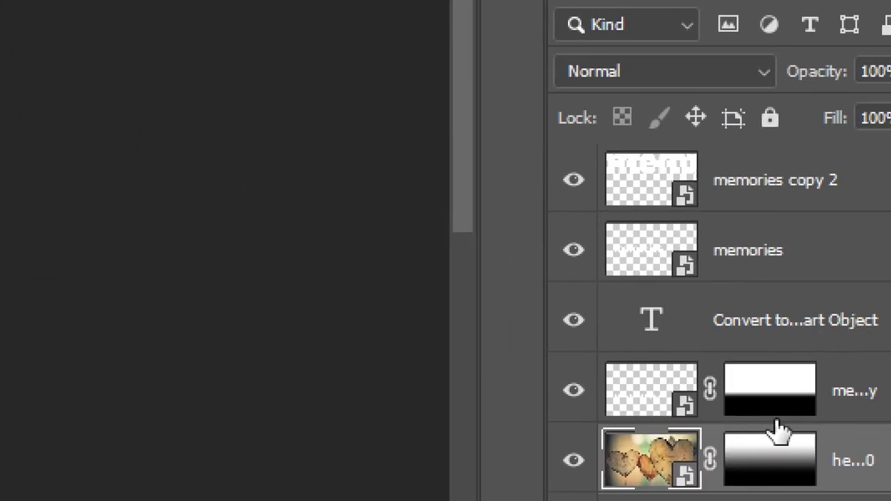
{"action": "left_click", "coordinate": [851, 395]}
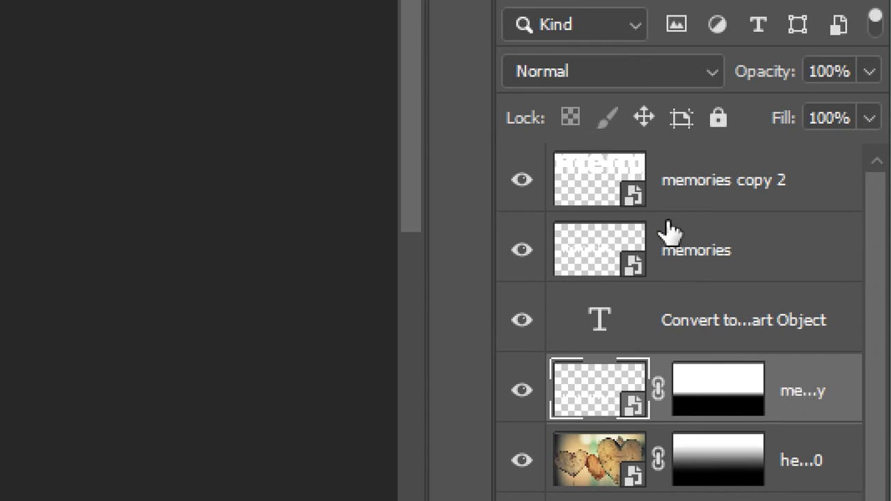
{"action": "left_click", "coordinate": [698, 202]}
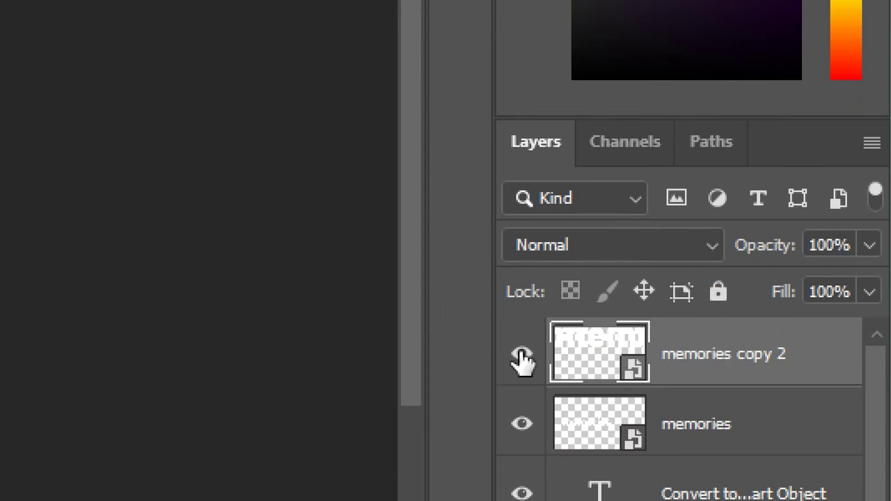
{"action": "left_click", "coordinate": [701, 425]}
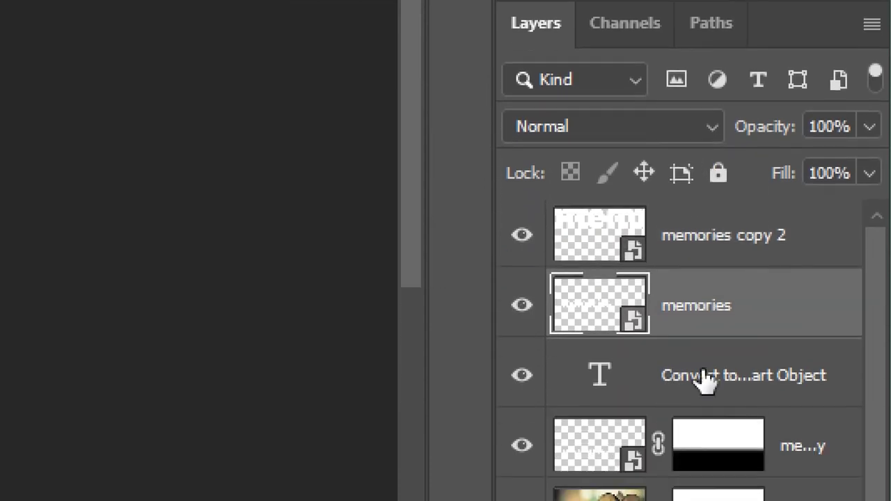
{"action": "left_click", "coordinate": [722, 375]}
{"action": "left_click", "coordinate": [721, 432]}
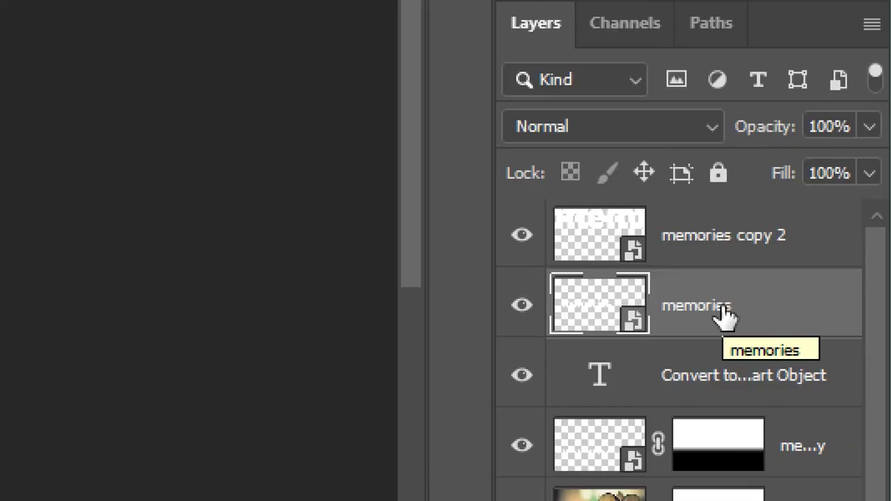
Step: Open the contents of the memories smart object and replace the title's first letter with a capital M
{"action": "left_click", "coordinate": [728, 262]}
{"action": "left_click", "coordinate": [724, 312]}
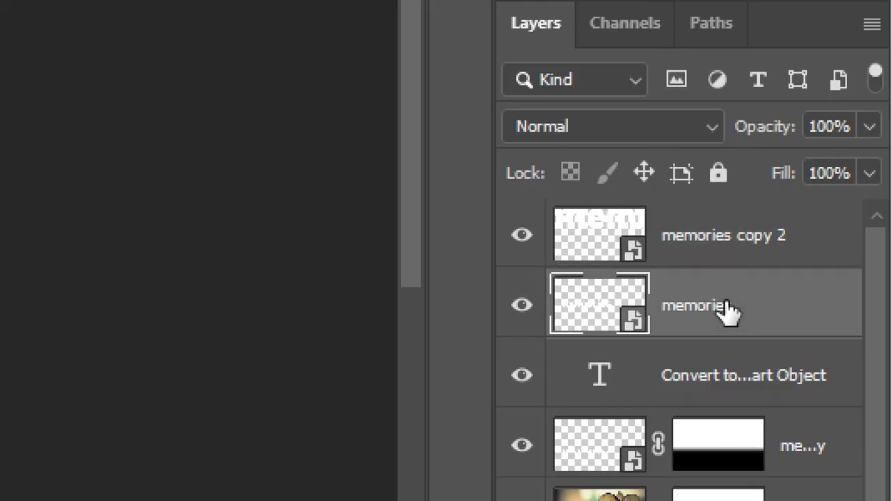
{"action": "double_click", "coordinate": [631, 321]}
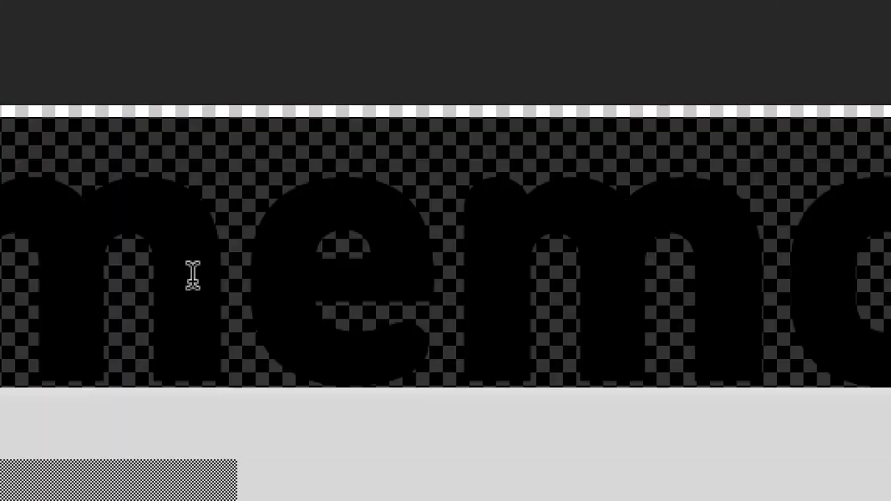
{"action": "left_click", "coordinate": [196, 266]}
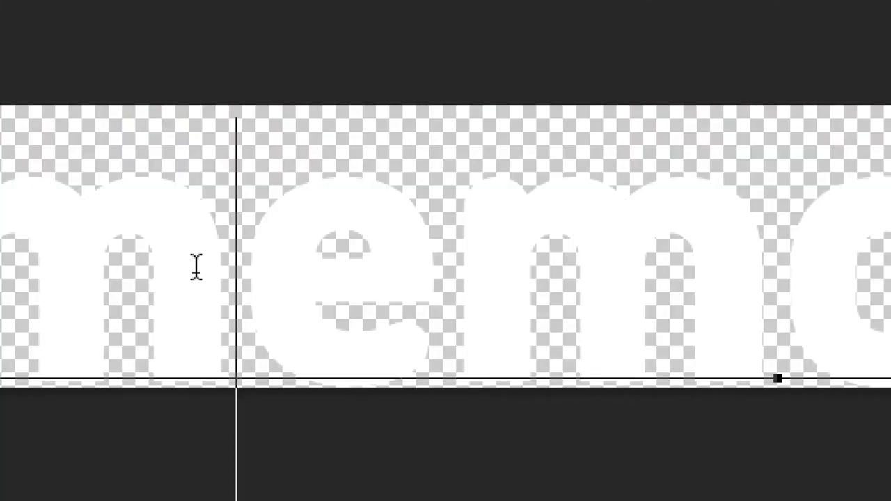
{"action": "left_click_drag", "start_coordinate": [196, 266], "coordinate": [0, 268]}
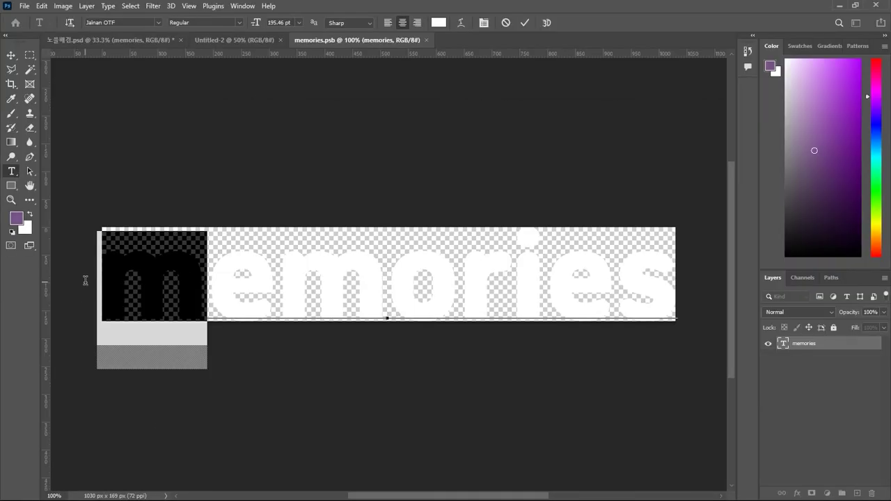
{"action": "type", "text": "M"}
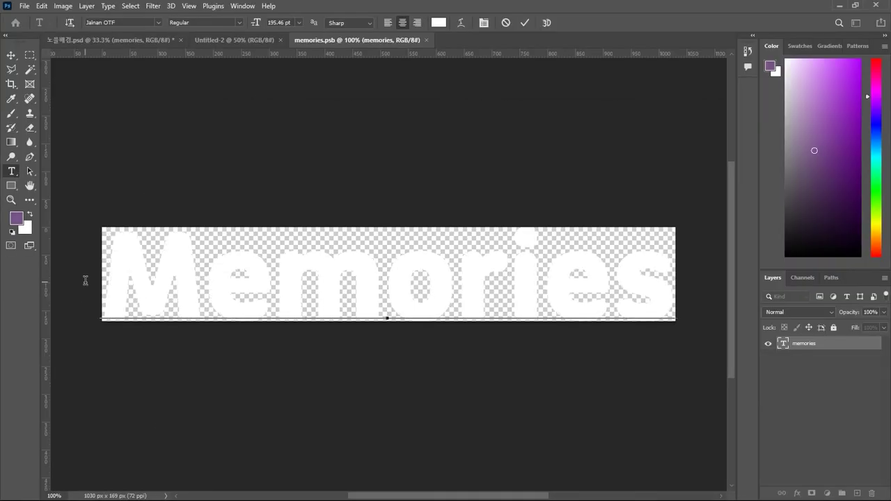
{"action": "left_click", "coordinate": [14, 60]}
Step: Scale the Memories text down slightly so that it fits inside the smart object's canvas
{"action": "key", "text": "ctrl+t"}
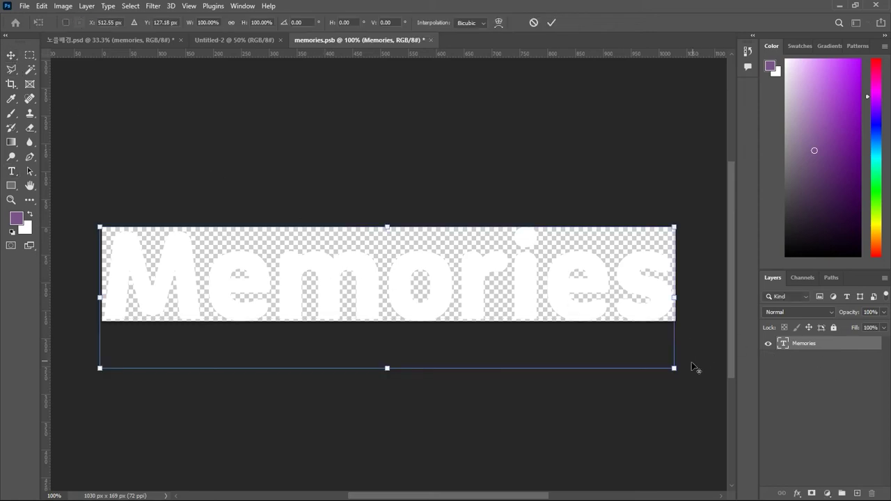
{"action": "left_click_drag", "start_coordinate": [674, 366], "coordinate": [660, 364]}
{"action": "key", "text": "Return"}
Step: Color only the letter M of the Memories text yellow (fcff00)
{"action": "double_click", "coordinate": [202, 266]}
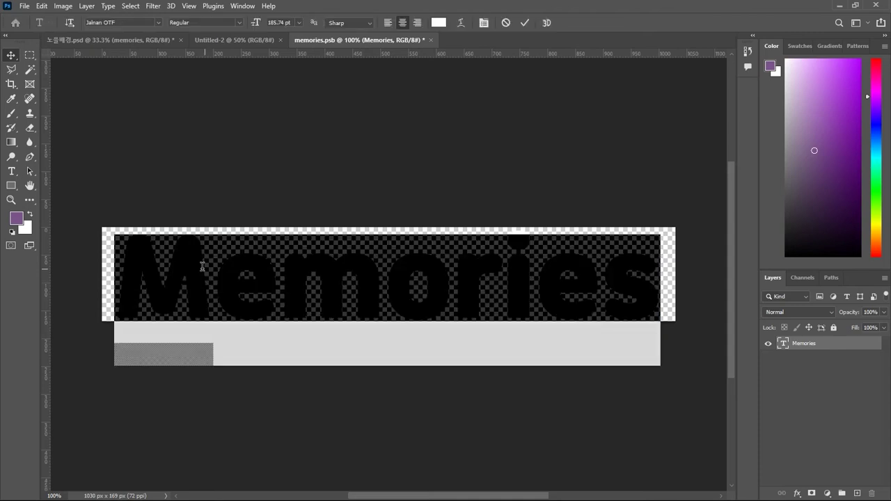
{"action": "left_click", "coordinate": [201, 267]}
{"action": "key", "text": "shift+Left"}
{"action": "left_click", "coordinate": [439, 22]}
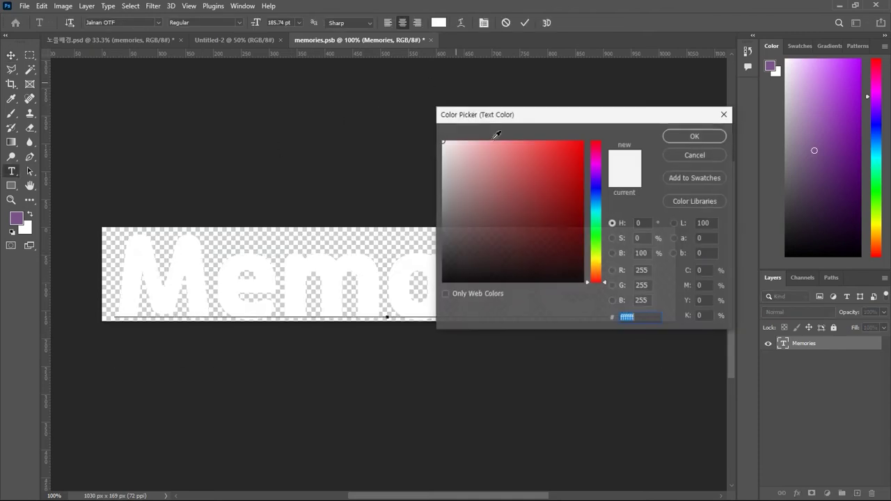
{"action": "left_click", "coordinate": [596, 258]}
{"action": "left_click", "coordinate": [583, 141]}
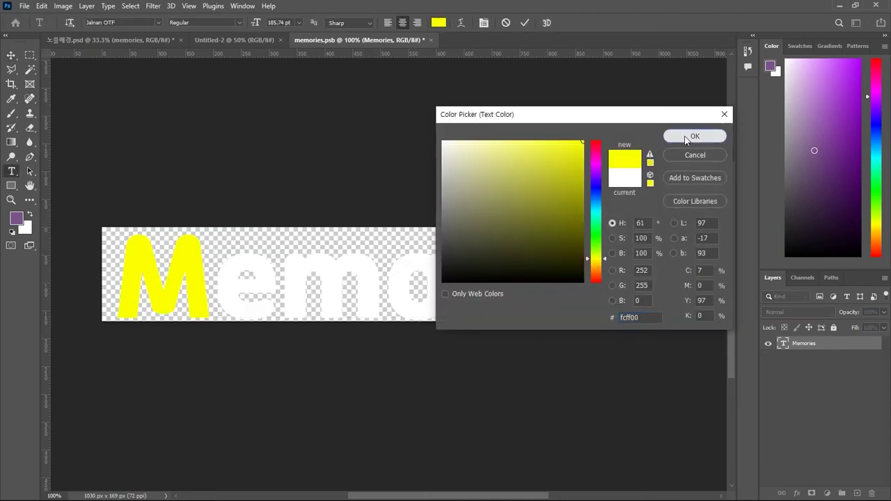
{"action": "left_click", "coordinate": [686, 136]}
Step: Save the edited smart object contents and return to the 노을배경.psd composite to check the linked copies
{"action": "left_click", "coordinate": [805, 342]}
{"action": "key", "text": "v"}
{"action": "key", "text": "ctrl+s"}
{"action": "left_click", "coordinate": [141, 39]}
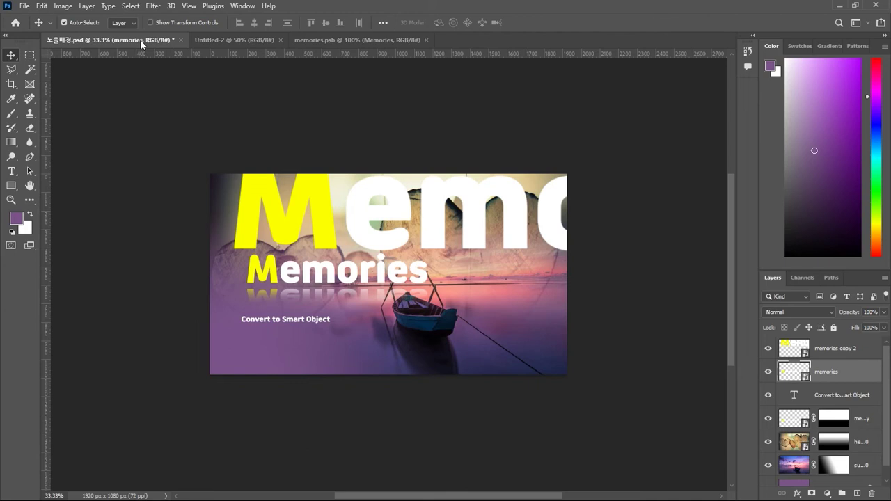
{"action": "key", "text": "ctrl"}
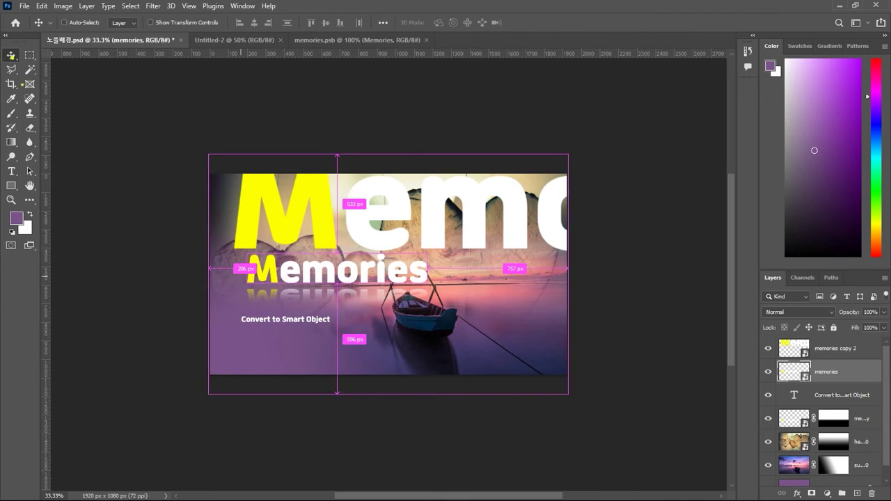
Step: Activate the Rectangle tool in Shape mode, after looking at the other shape tools and drawing modes
{"action": "key", "text": "ctrl+plus"}
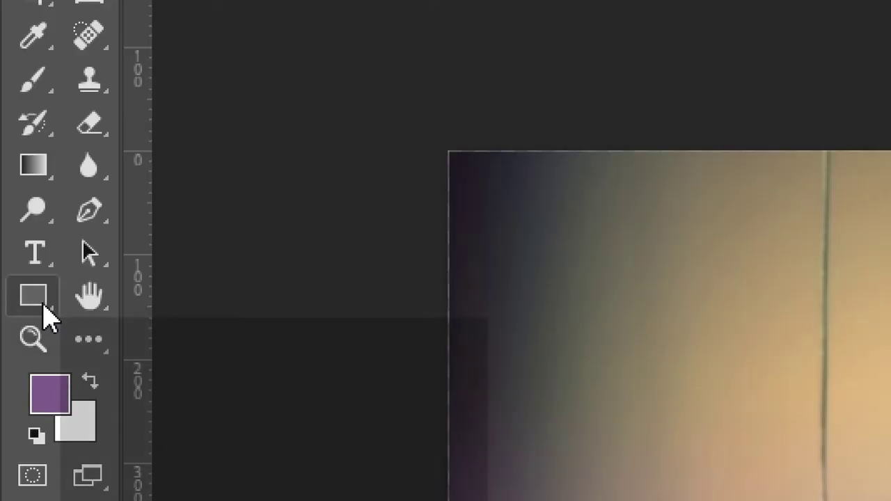
{"action": "right_click", "coordinate": [45, 303]}
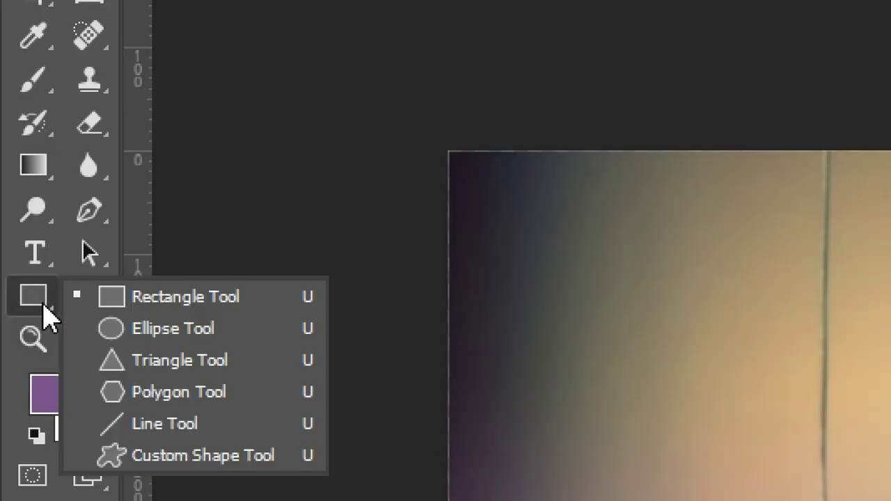
{"action": "left_click", "coordinate": [155, 306]}
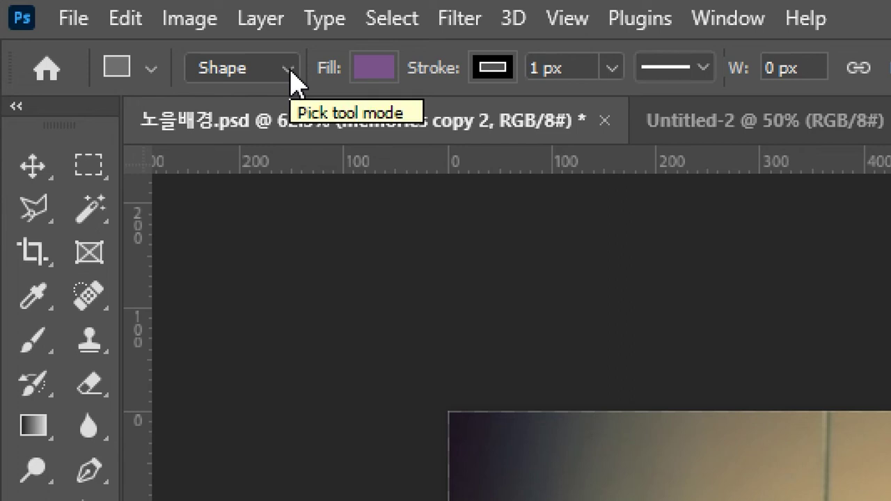
{"action": "left_click", "coordinate": [291, 69]}
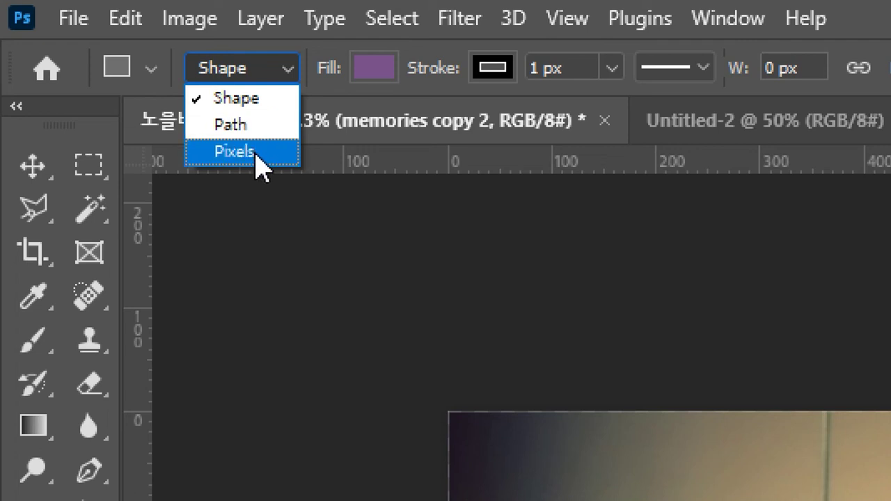
{"action": "left_click", "coordinate": [257, 103]}
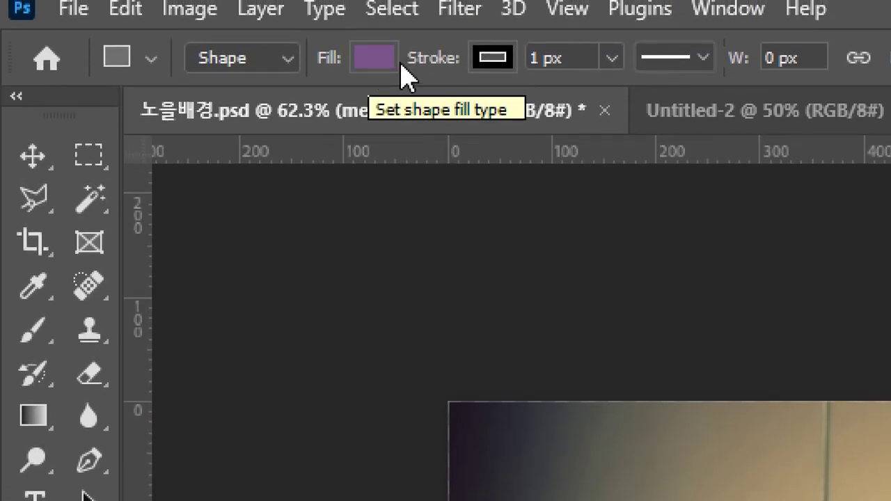
Step: Draw a red rectangle without a stroke, about 653 × 126 px, near the upper-left corner of the image
{"action": "left_click", "coordinate": [492, 60]}
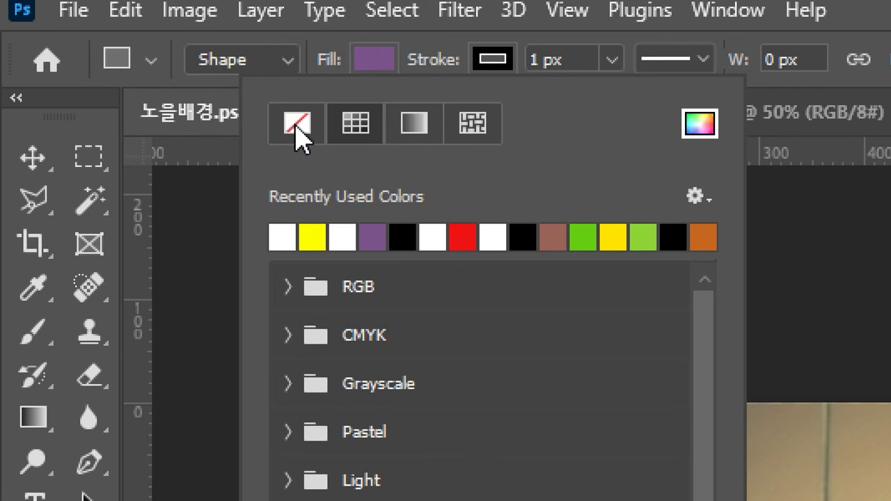
{"action": "left_click", "coordinate": [296, 127]}
{"action": "left_click", "coordinate": [376, 62]}
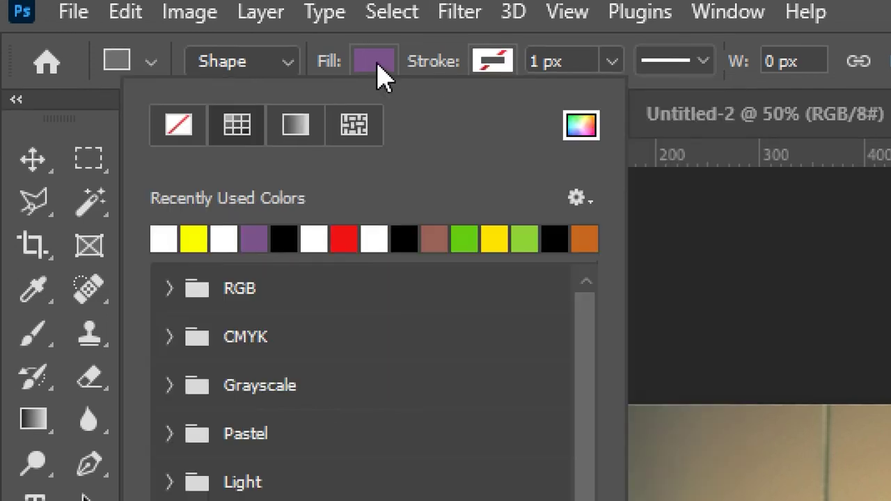
{"action": "left_click", "coordinate": [355, 236]}
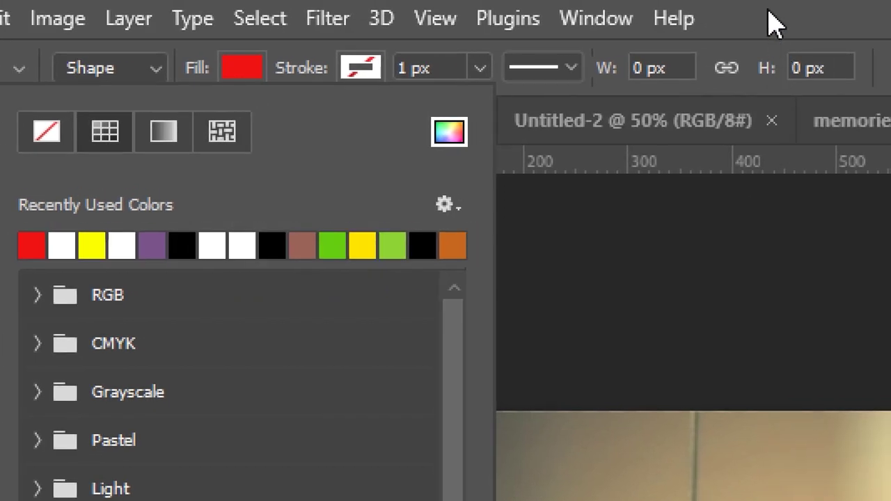
{"action": "left_click", "coordinate": [770, 20]}
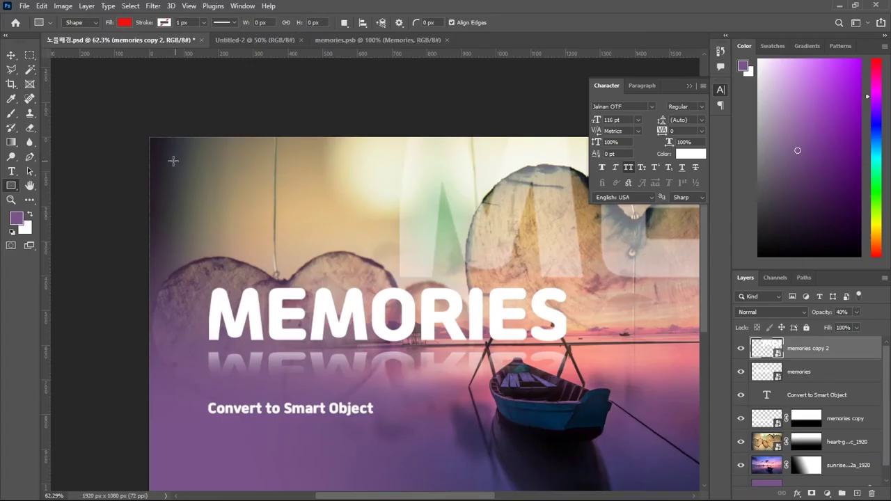
{"action": "left_click_drag", "start_coordinate": [165, 159], "coordinate": [391, 202]}
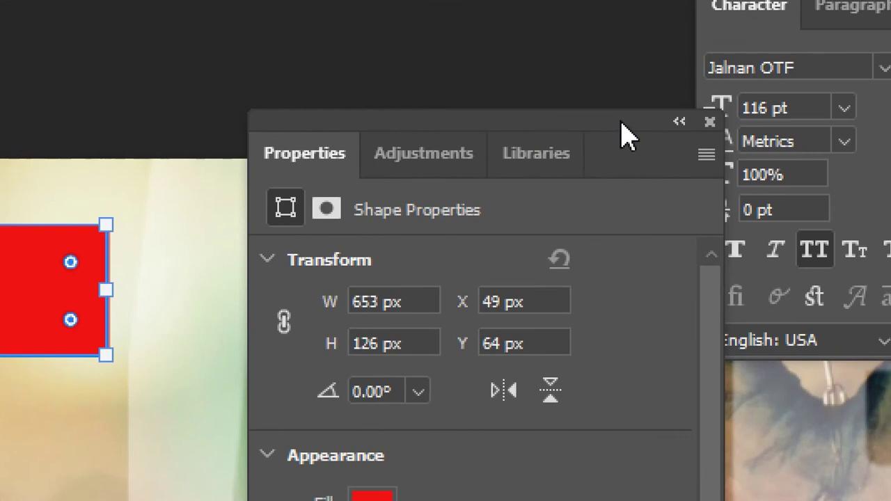
{"action": "left_click", "coordinate": [708, 122]}
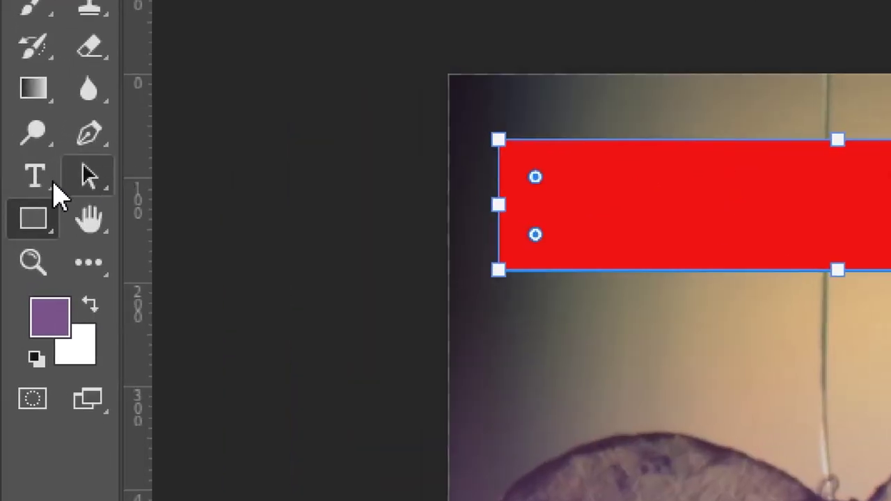
Step: Add the text 2022 just below the red rectangle and move it onto the rectangle
{"action": "left_click", "coordinate": [12, 172]}
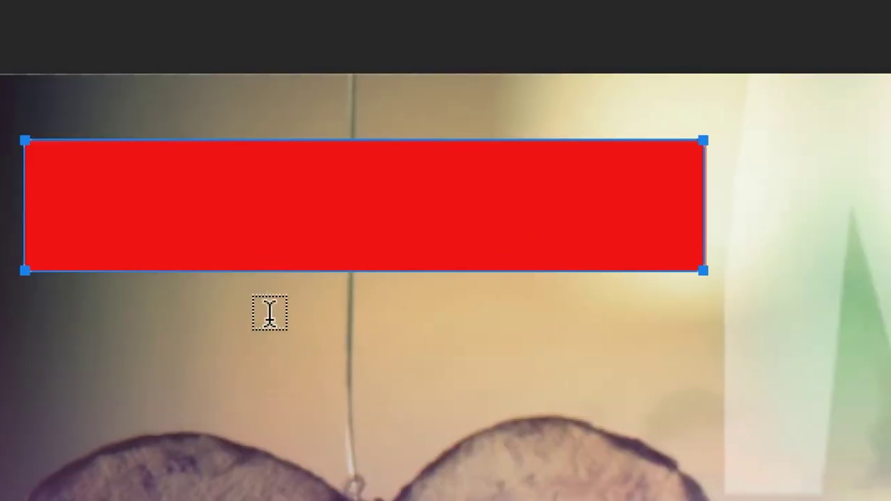
{"action": "left_click", "coordinate": [223, 353]}
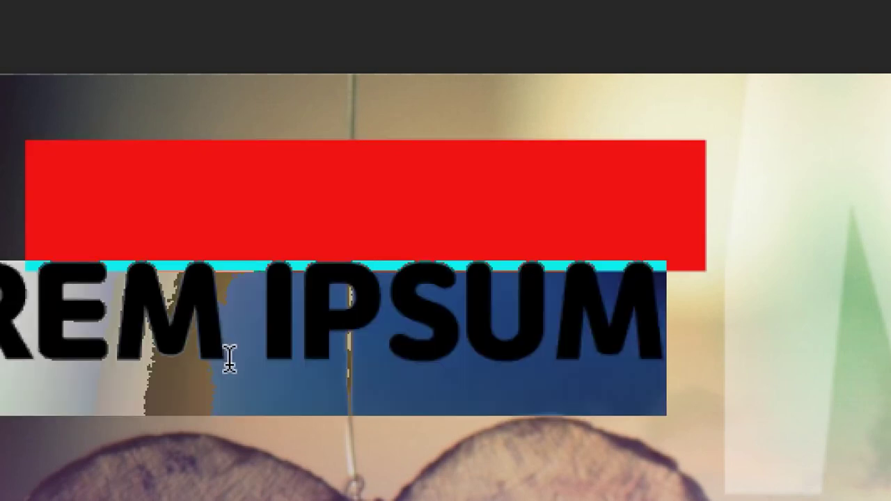
{"action": "type", "text": "2022"}
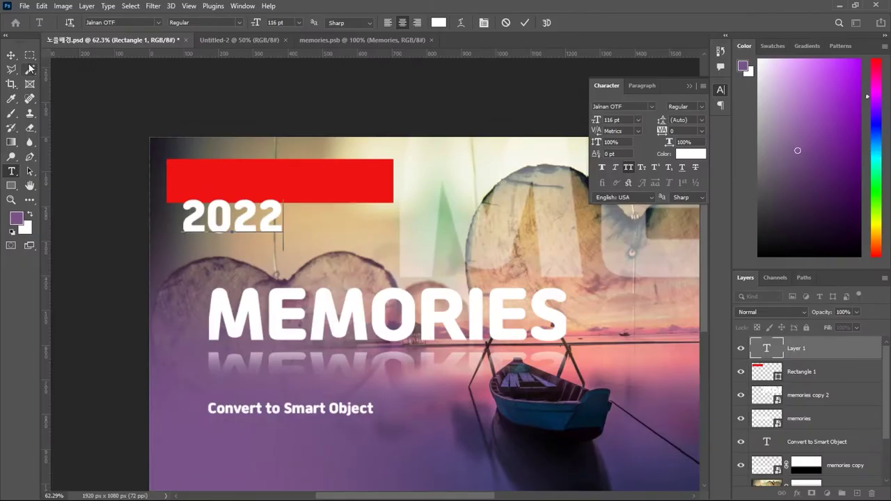
{"action": "left_click", "coordinate": [11, 55]}
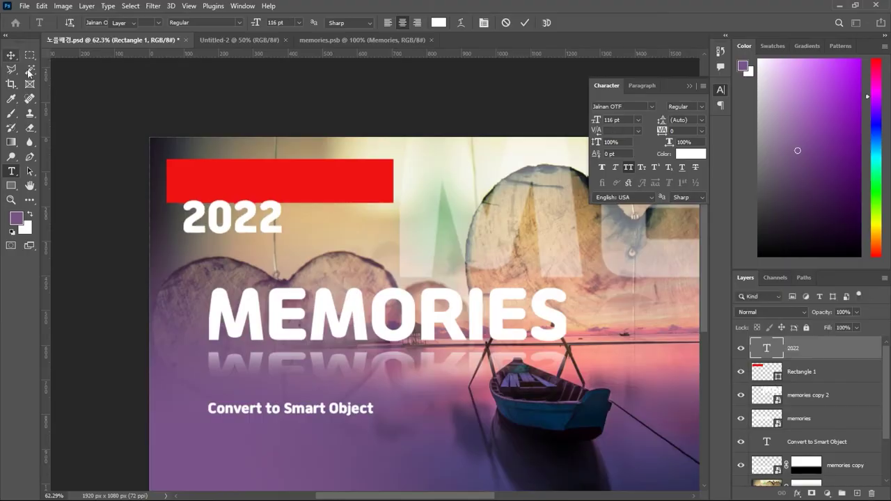
{"action": "left_click_drag", "start_coordinate": [260, 219], "coordinate": [289, 192]}
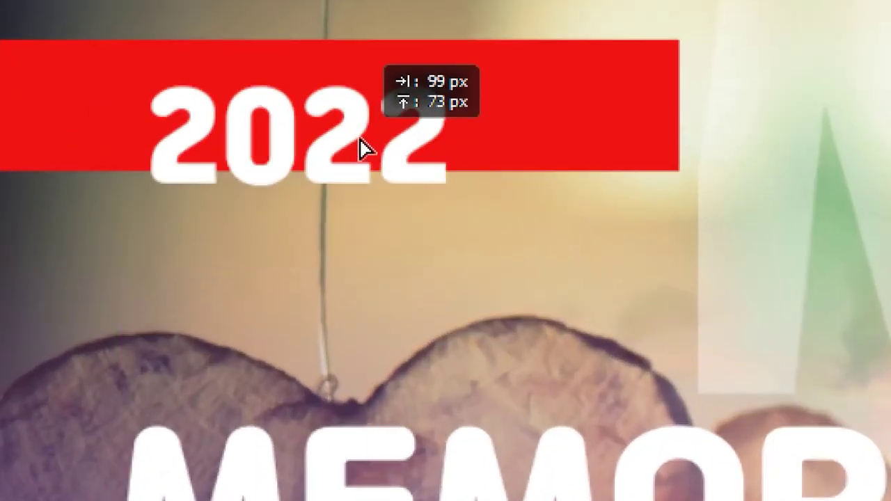
{"action": "mouse_move", "coordinate": [360, 139]}
{"action": "left_mouse_down"}
{"action": "mouse_move", "coordinate": [355, 120]}
{"action": "mouse_move", "coordinate": [357, 129]}
{"action": "left_mouse_up"}
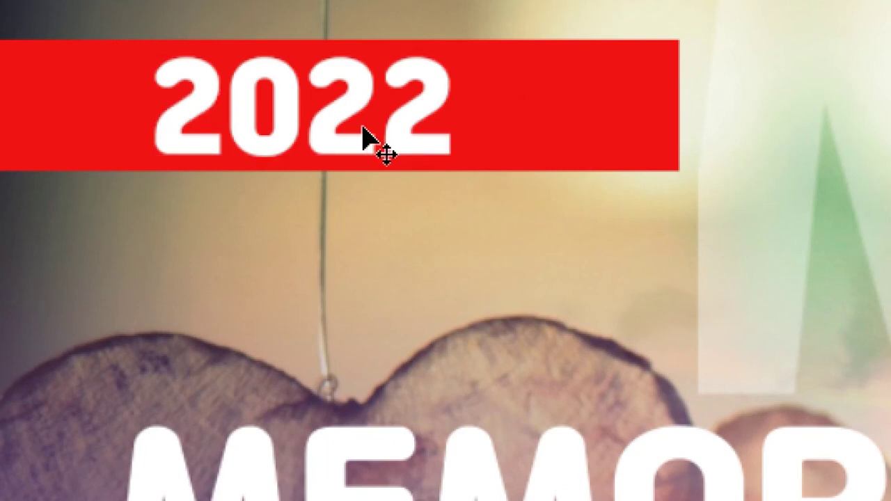
Step: Reduce the font size of the 2022 text and reposition it within the red rectangle
{"action": "double_click", "coordinate": [363, 127]}
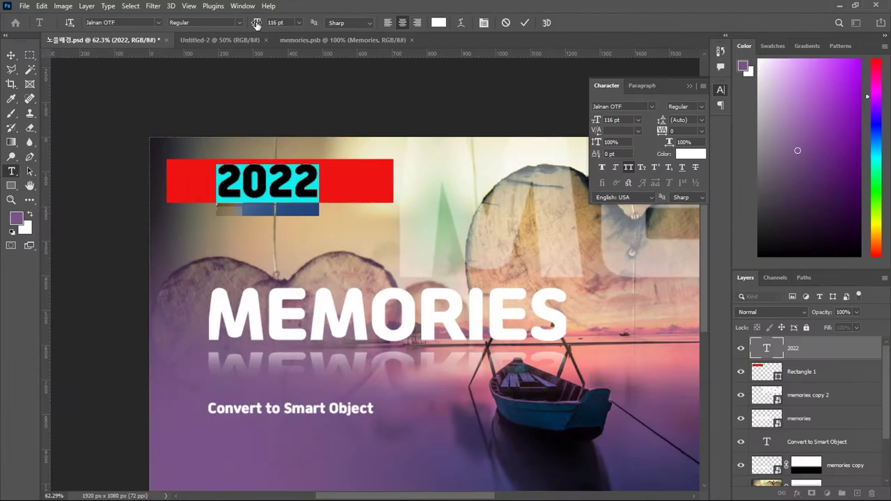
{"action": "left_click_drag", "start_coordinate": [270, 67], "coordinate": [252, 65]}
{"action": "left_click_drag", "start_coordinate": [250, 23], "coordinate": [248, 23]}
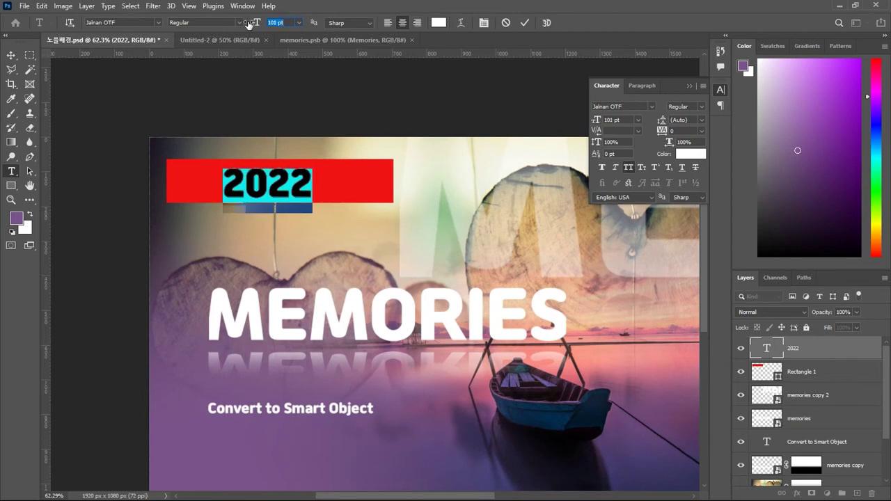
{"action": "left_click_drag", "start_coordinate": [248, 24], "coordinate": [254, 22]}
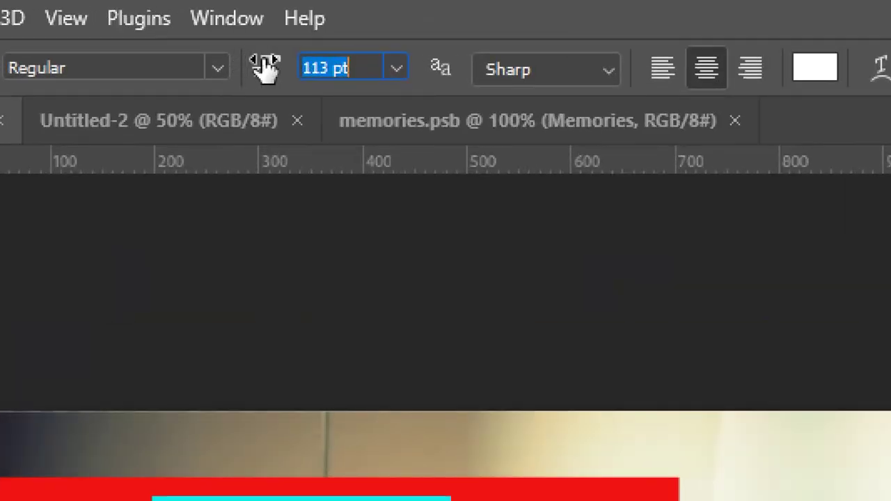
{"action": "mouse_move", "coordinate": [265, 67]}
{"action": "left_mouse_down"}
{"action": "mouse_move", "coordinate": [246, 65]}
{"action": "mouse_move", "coordinate": [278, 69]}
{"action": "mouse_move", "coordinate": [264, 70]}
{"action": "left_mouse_up"}
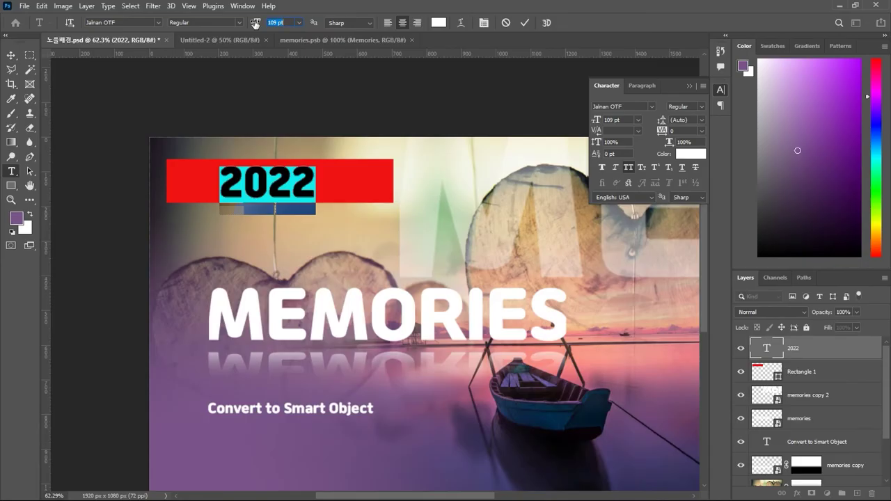
{"action": "left_click_drag", "start_coordinate": [255, 23], "coordinate": [249, 26]}
{"action": "left_click", "coordinate": [12, 56]}
{"action": "left_click_drag", "start_coordinate": [301, 185], "coordinate": [312, 182]}
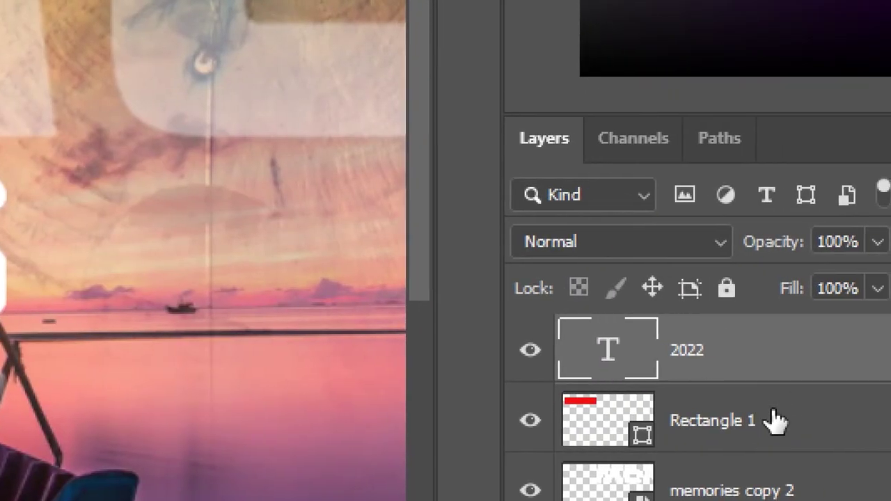
Step: Convert the 2022 text and Rectangle 1 layers into a single smart object and open its contents
{"action": "left_click", "coordinate": [775, 419], "text": "shift"}
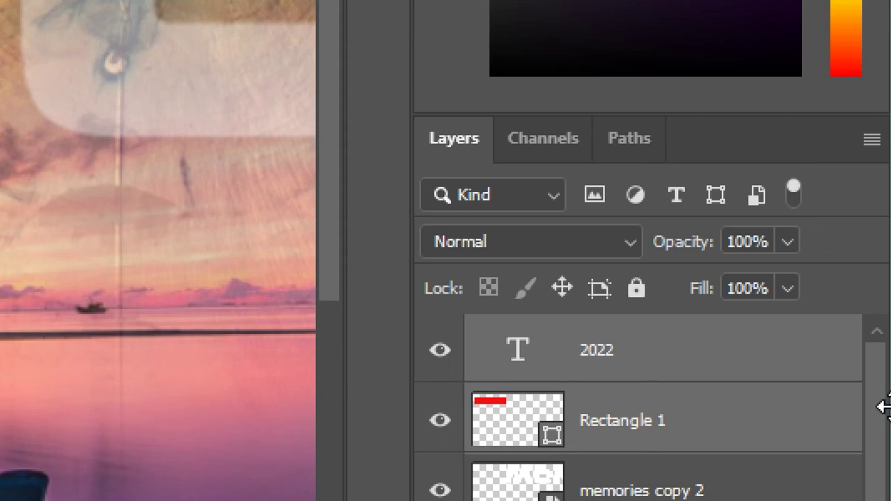
{"action": "right_click", "coordinate": [639, 421]}
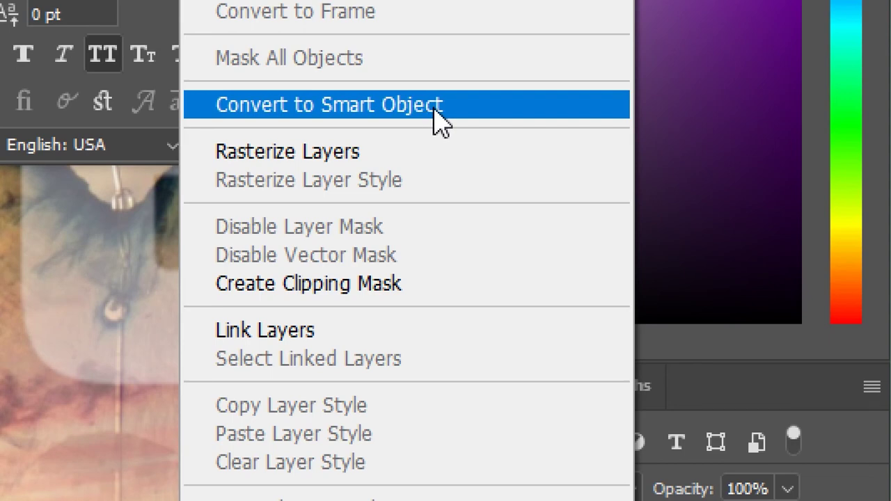
{"action": "left_click", "coordinate": [440, 122]}
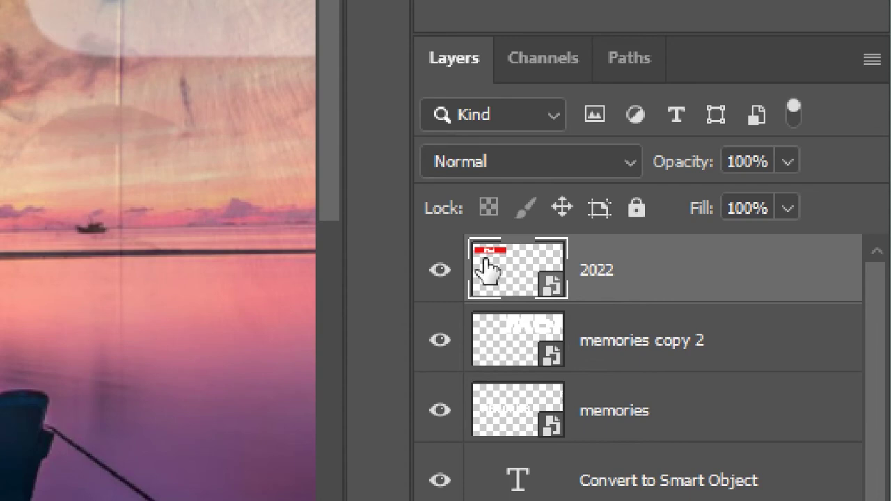
{"action": "double_click", "coordinate": [554, 287]}
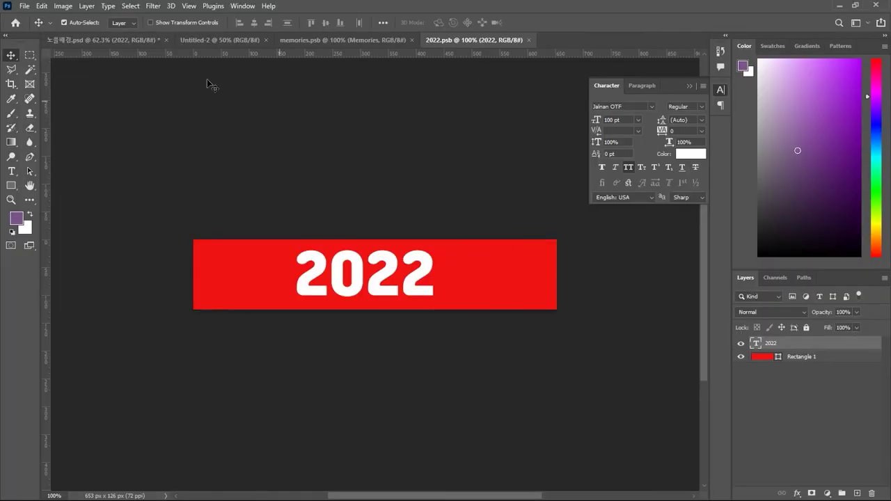
Step: Close the memories.psb and Untitled-2 documents and return to the main composite
{"action": "left_click", "coordinate": [359, 42]}
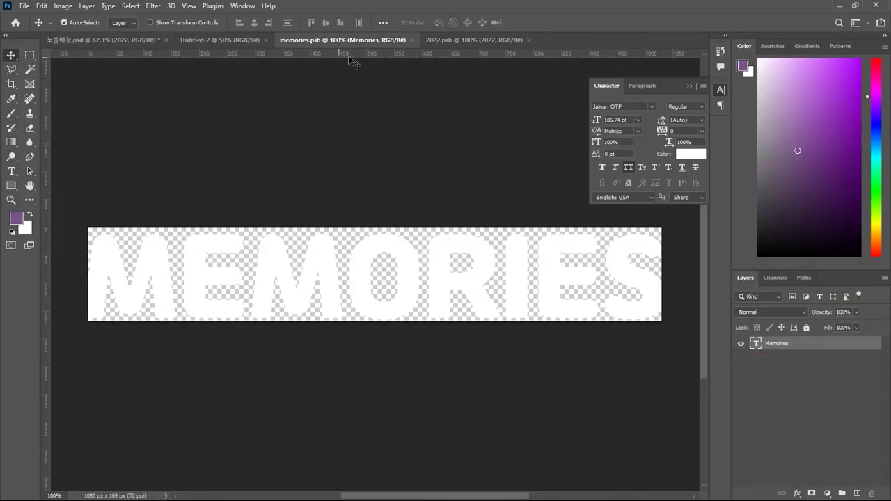
{"action": "left_click", "coordinate": [409, 40]}
{"action": "left_click", "coordinate": [226, 40]}
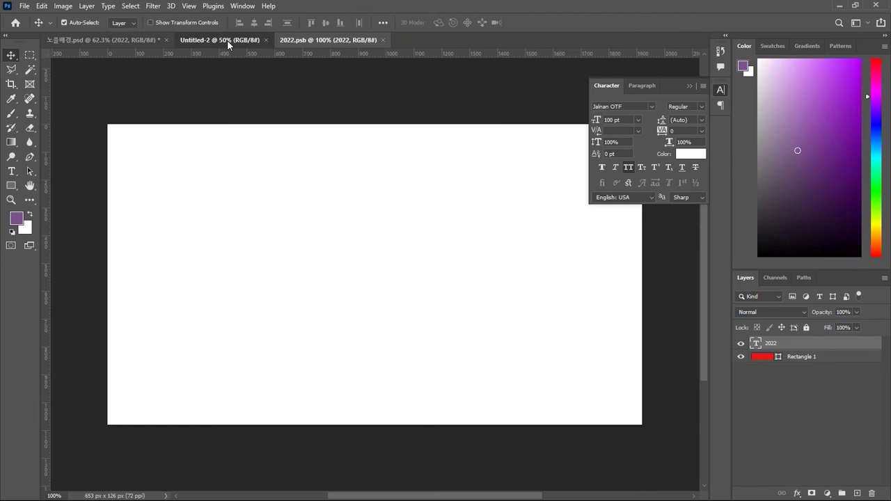
{"action": "left_click", "coordinate": [266, 41]}
{"action": "left_click", "coordinate": [119, 39]}
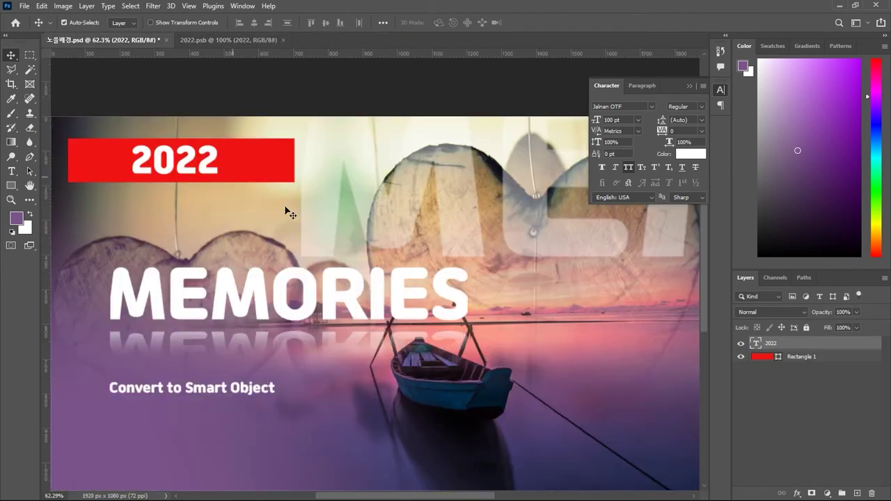
Step: Rotate the 2022 banner to about -37° and place it diagonally across the image's upper-left corner
{"action": "left_click_drag", "start_coordinate": [232, 173], "coordinate": [253, 177]}
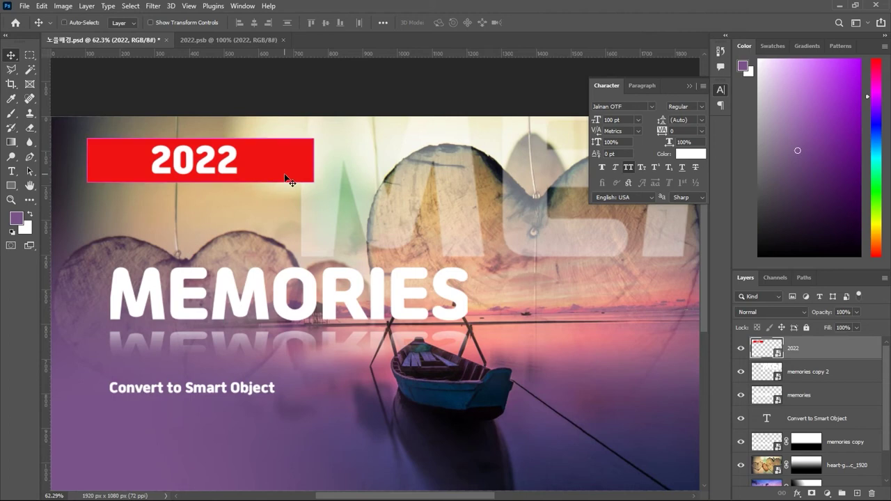
{"action": "key", "text": "ctrl+minus"}
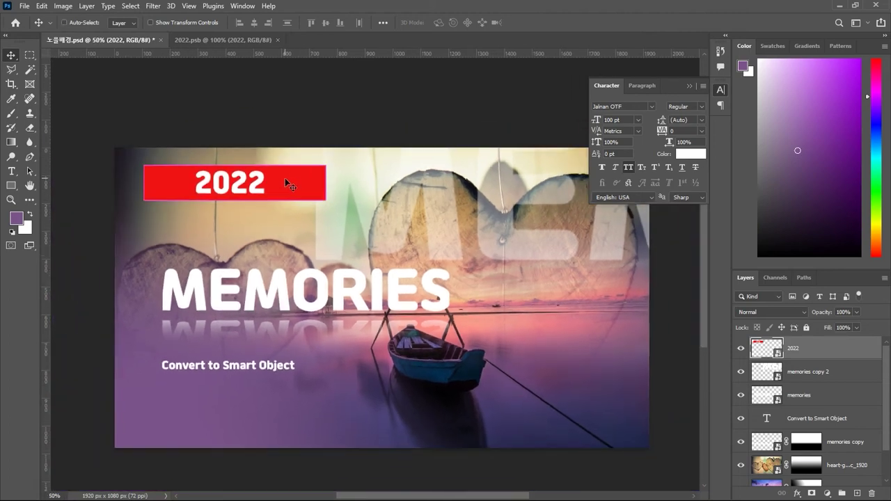
{"action": "key", "text": "ctrl+t"}
{"action": "left_click_drag", "start_coordinate": [342, 145], "coordinate": [289, 97]}
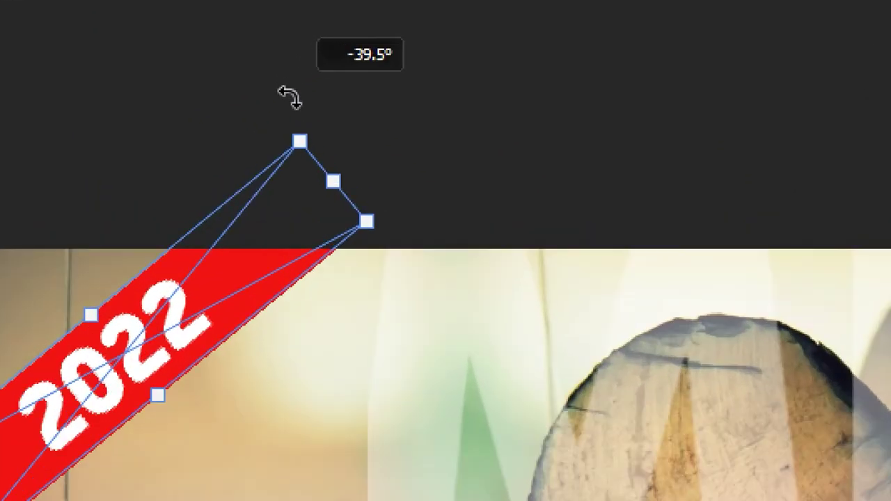
{"action": "left_click_drag", "start_coordinate": [289, 97], "coordinate": [302, 106]}
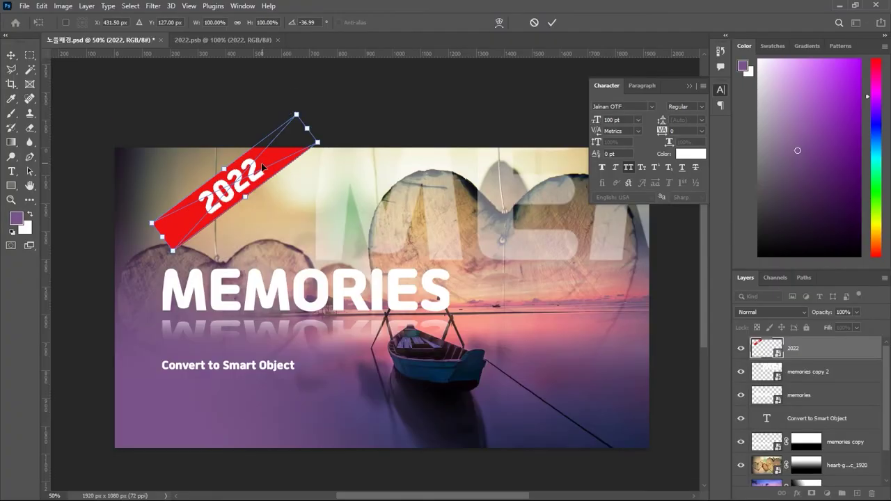
{"action": "left_click_drag", "start_coordinate": [262, 167], "coordinate": [186, 158]}
{"action": "key", "text": "Return"}
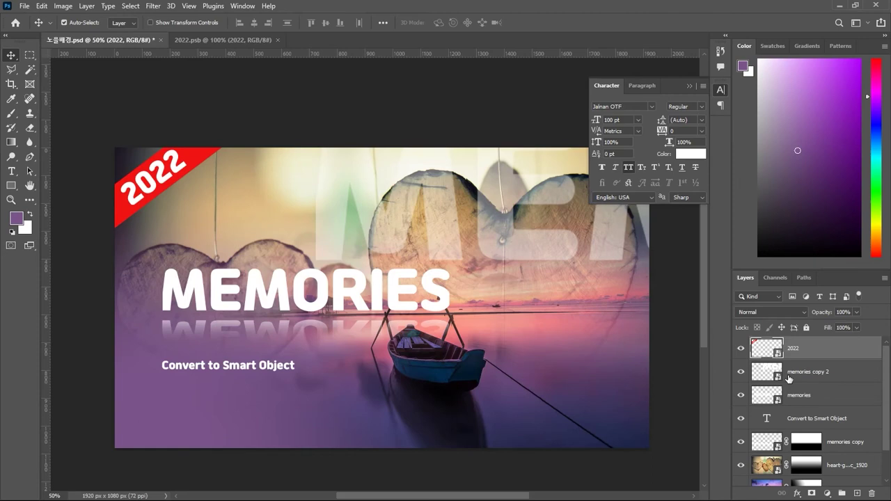
Step: Open the contents of the 2022 smart object and change the rectangle's fill color to green
{"action": "double_click", "coordinate": [784, 352]}
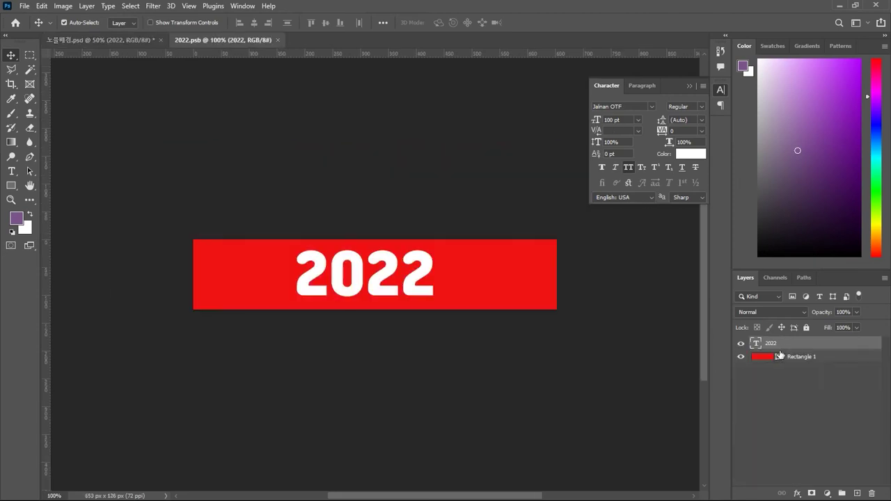
{"action": "left_click", "coordinate": [492, 285]}
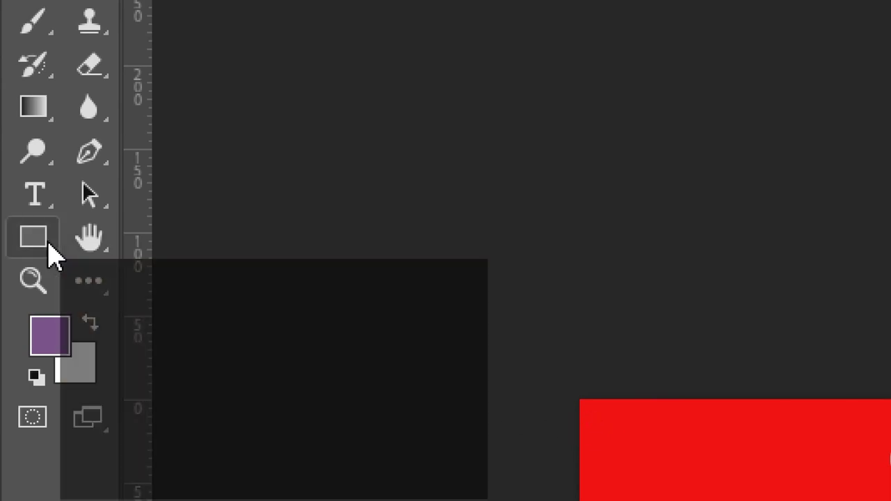
{"action": "left_click", "coordinate": [87, 195]}
{"action": "left_click", "coordinate": [732, 437]}
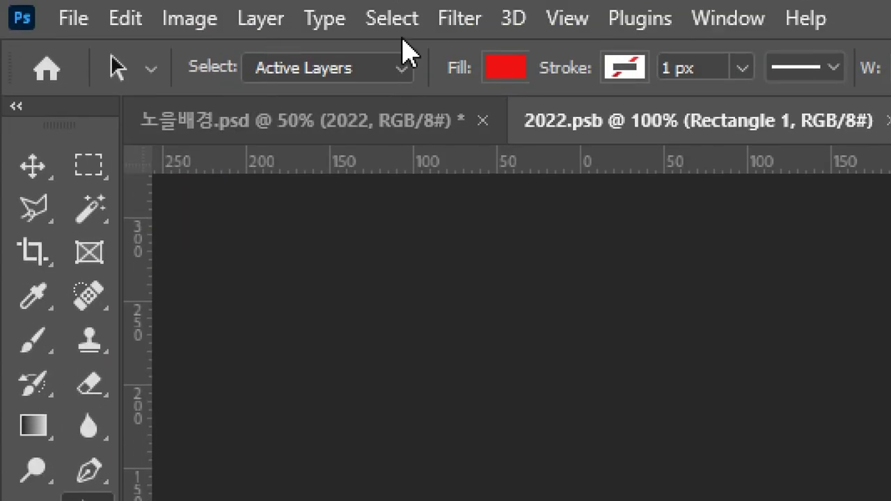
{"action": "left_click", "coordinate": [505, 68]}
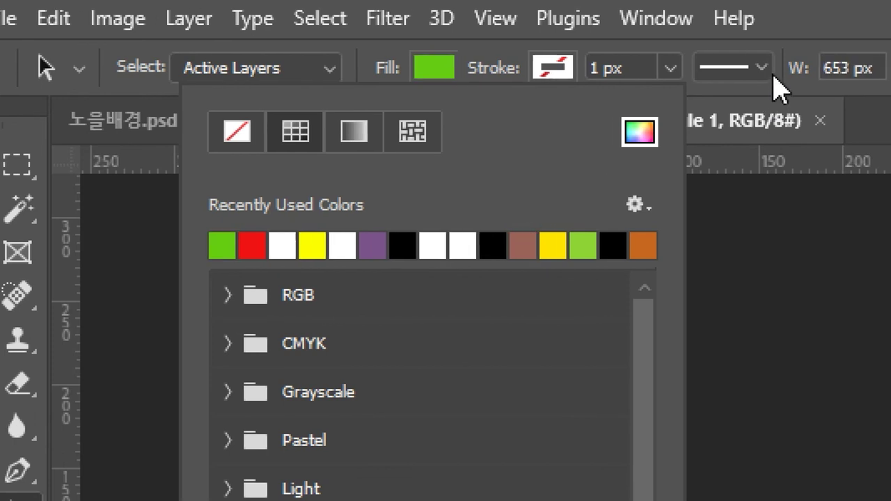
{"action": "left_click", "coordinate": [863, 28]}
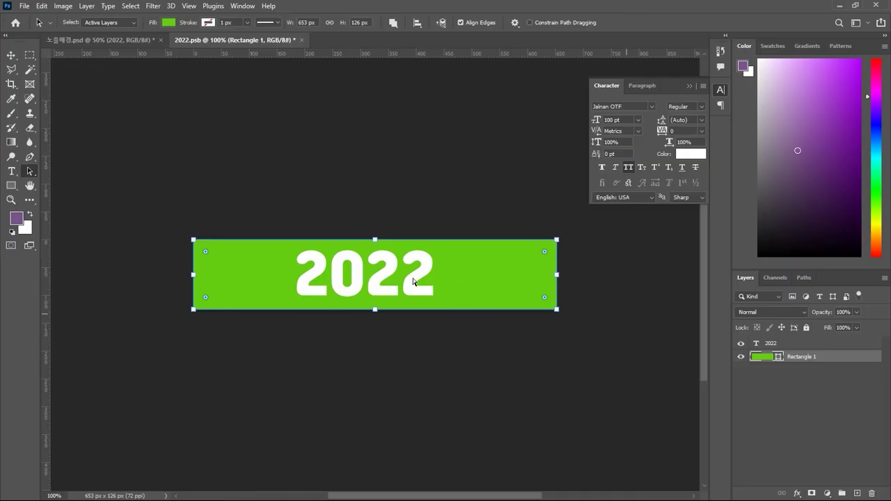
Step: Change the banner text from 2022 to 2024
{"action": "left_click", "coordinate": [14, 170]}
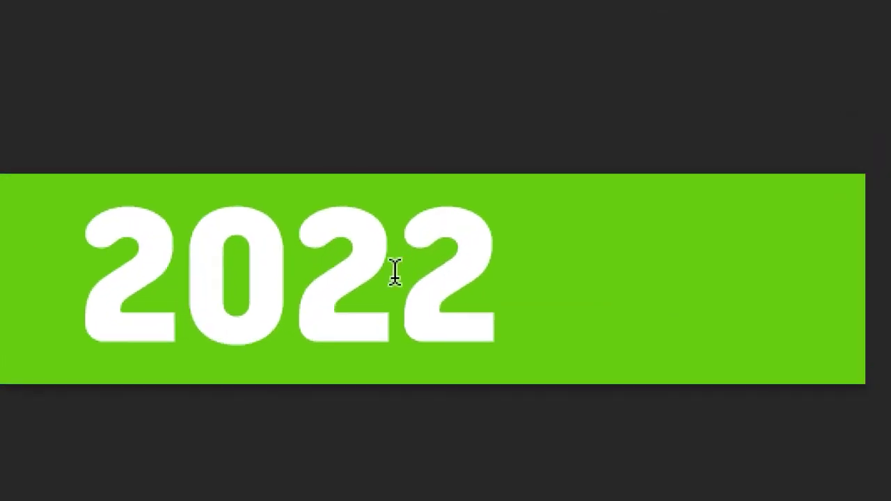
{"action": "left_click_drag", "start_coordinate": [398, 274], "coordinate": [439, 272]}
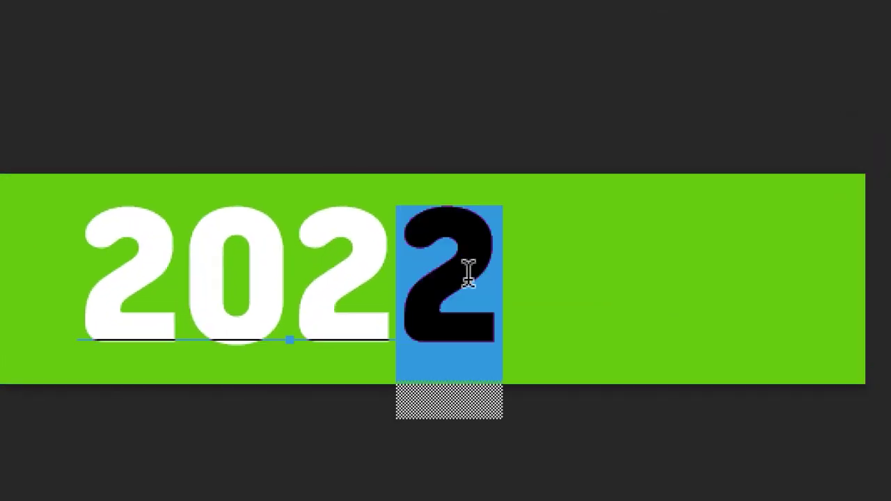
{"action": "left_click", "coordinate": [442, 274]}
{"action": "key", "text": "BackSpace"}
{"action": "type", "text": "4"}
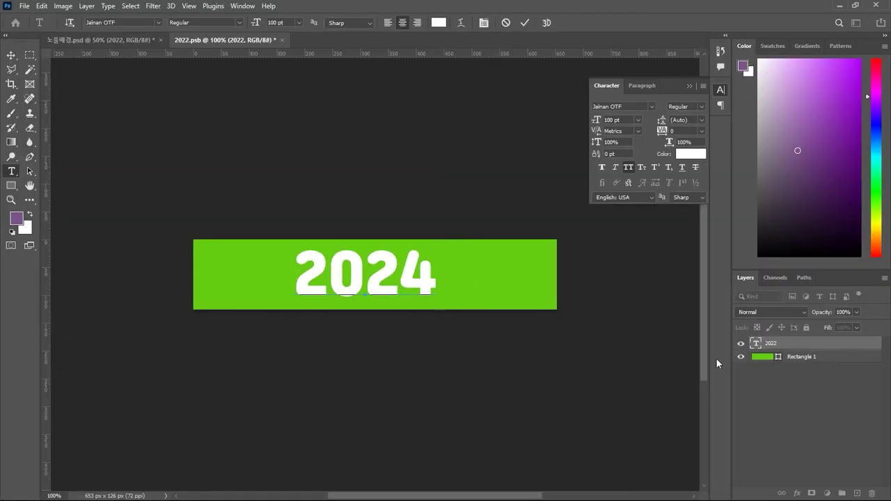
{"action": "left_click", "coordinate": [770, 348]}
Step: Scale the 2024 text to about 74.7%, center it on the green rectangle, and save the smart object's contents
{"action": "key", "text": "ctrl+t"}
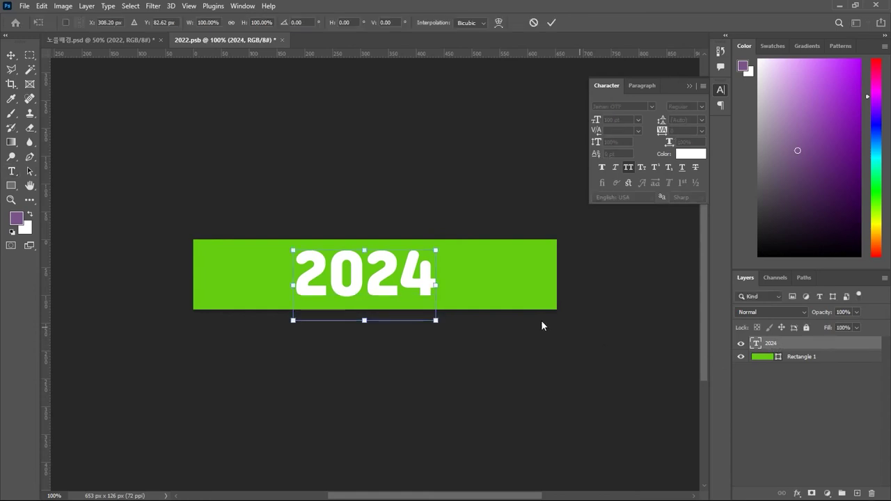
{"action": "left_click_drag", "start_coordinate": [436, 320], "coordinate": [419, 312]}
{"action": "key", "text": "Return"}
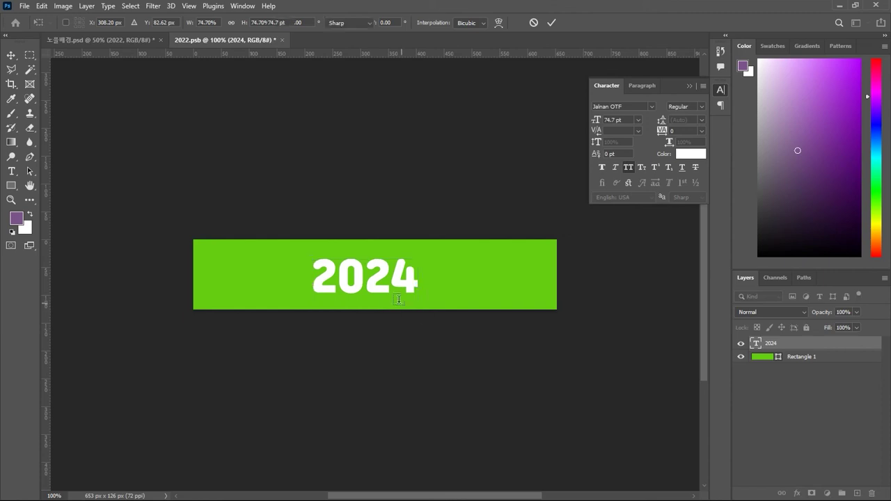
{"action": "left_click", "coordinate": [11, 55]}
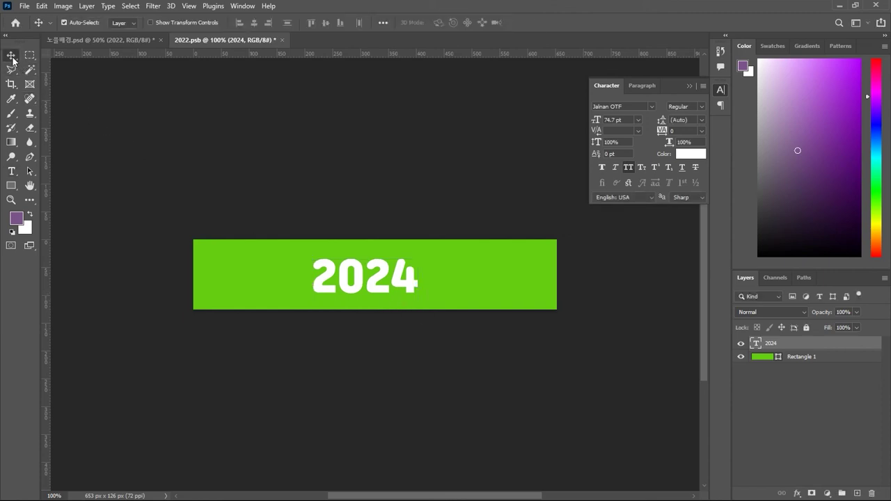
{"action": "mouse_move", "coordinate": [338, 268]}
{"action": "left_mouse_down"}
{"action": "mouse_move", "coordinate": [348, 264]}
{"action": "mouse_move", "coordinate": [345, 272]}
{"action": "left_mouse_up"}
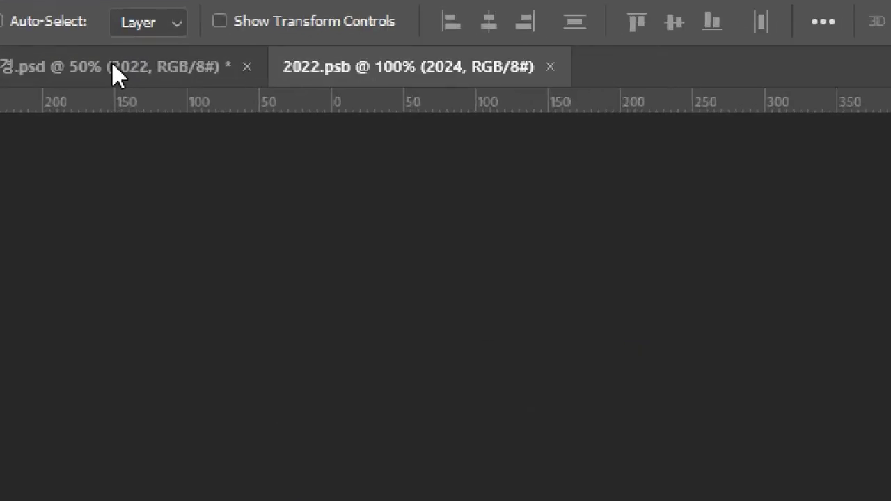
Step: Check the edited banner in the main composite against the contents of its smart object
{"action": "left_click", "coordinate": [110, 40]}
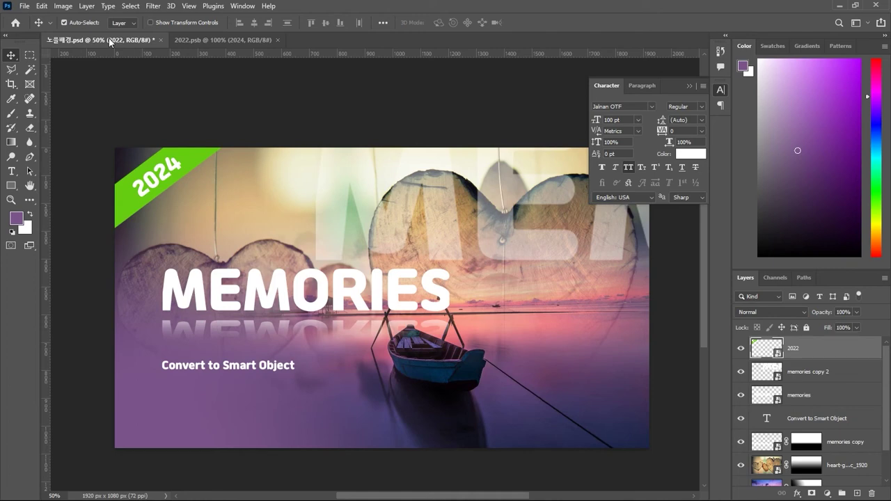
{"action": "left_click", "coordinate": [194, 40]}
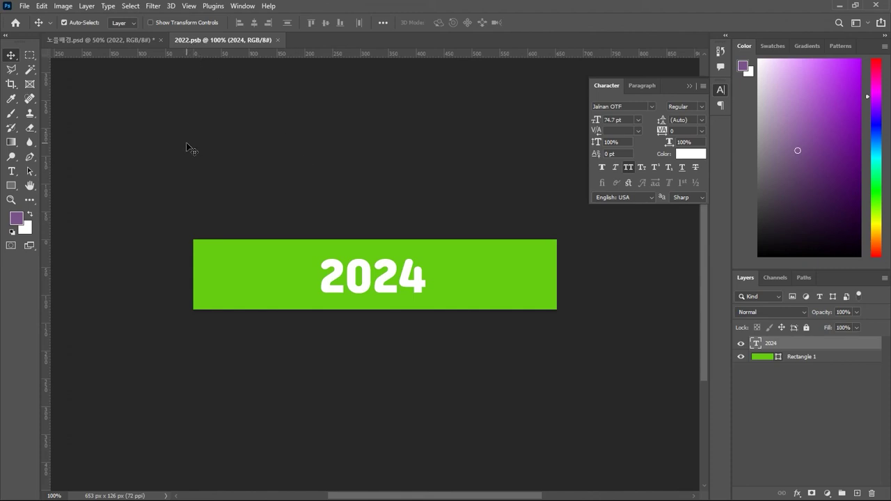
{"action": "left_click", "coordinate": [84, 40]}
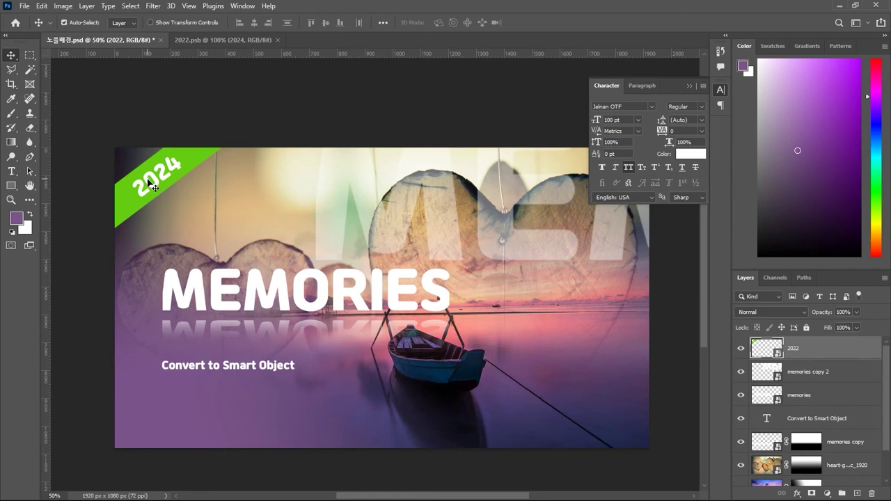
Step: Select the MEMORIES title in the composite and open the contents of its smart object
{"action": "left_click", "coordinate": [384, 293]}
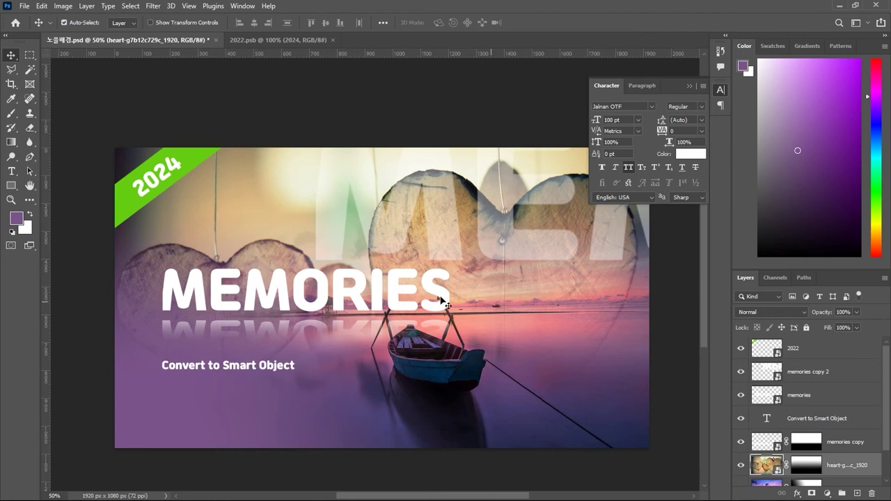
{"action": "left_click", "coordinate": [365, 308]}
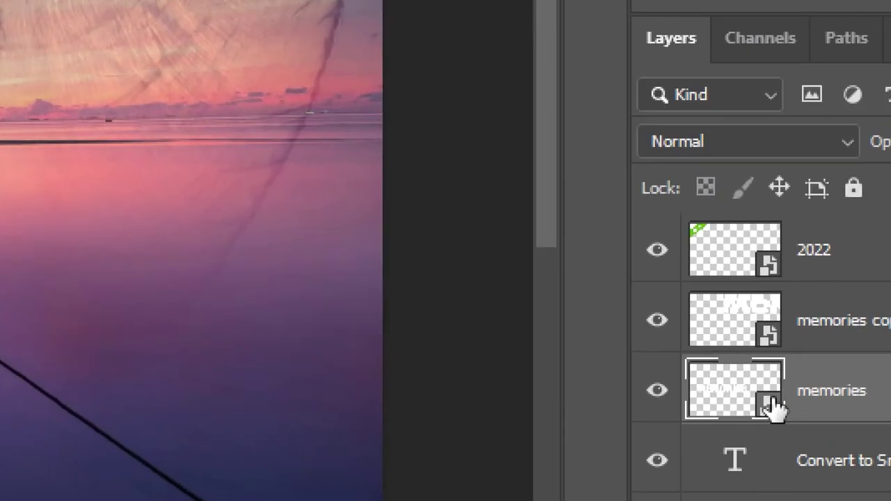
{"action": "double_click", "coordinate": [779, 399]}
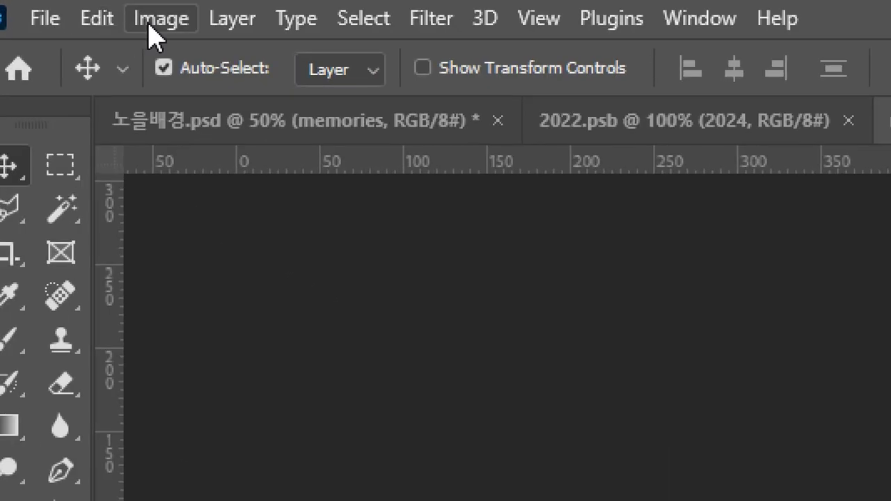
Step: Extend the canvas of the smart object's contents upward to a height of 300 pixels, anchored at the bottom centre
{"action": "left_click", "coordinate": [149, 27]}
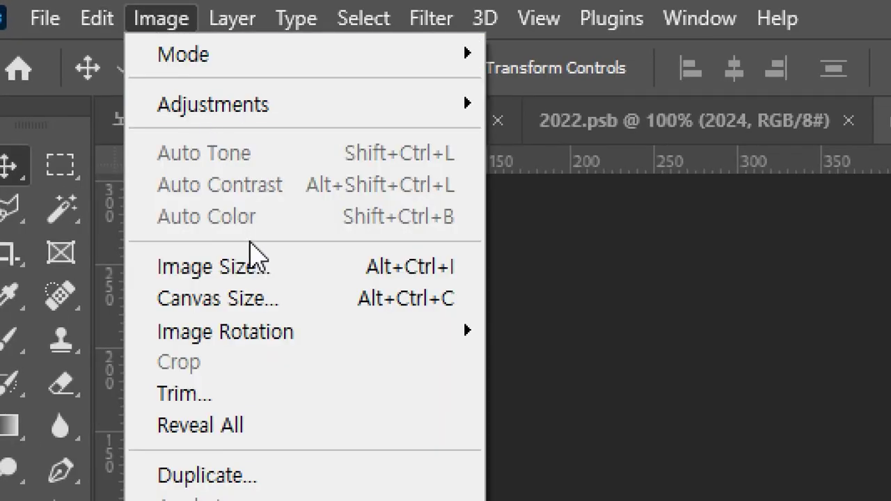
{"action": "left_click", "coordinate": [269, 306]}
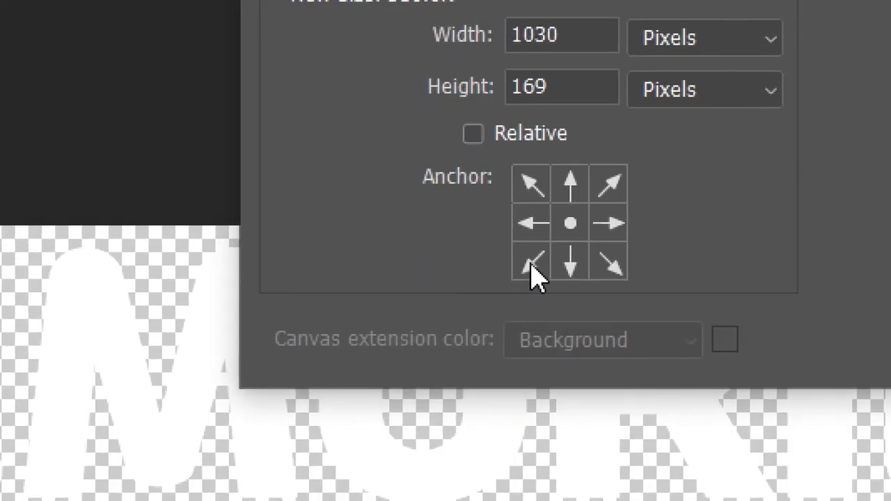
{"action": "left_click", "coordinate": [570, 263]}
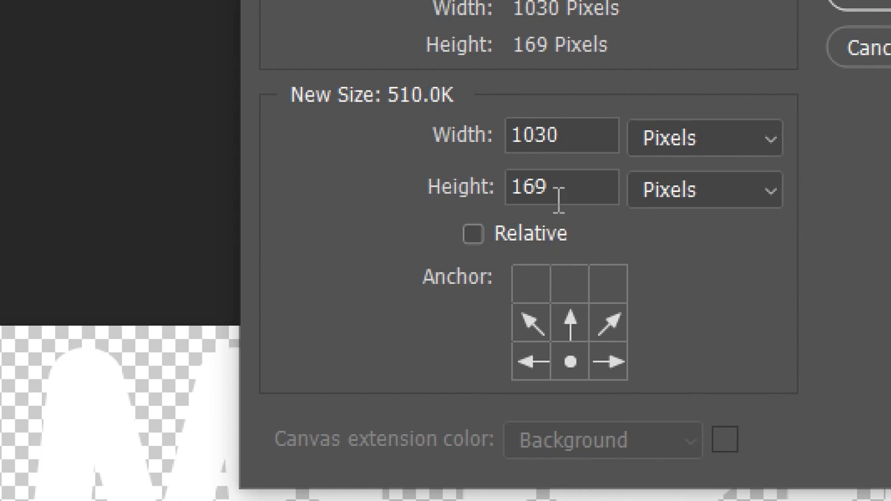
{"action": "left_click_drag", "start_coordinate": [561, 197], "coordinate": [497, 195]}
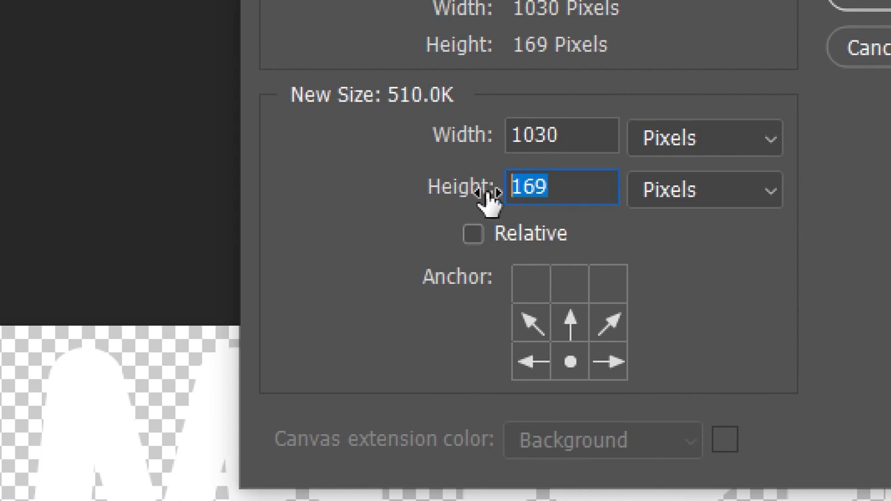
{"action": "type", "text": "300"}
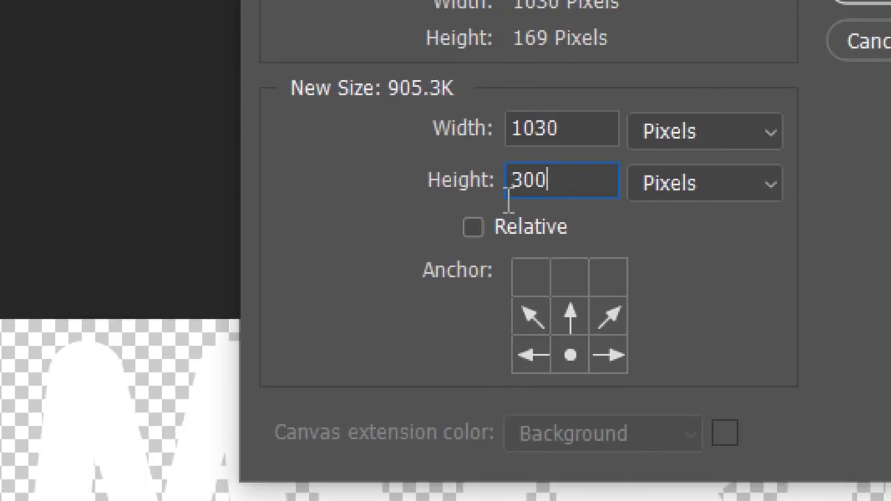
{"action": "left_click", "coordinate": [474, 227]}
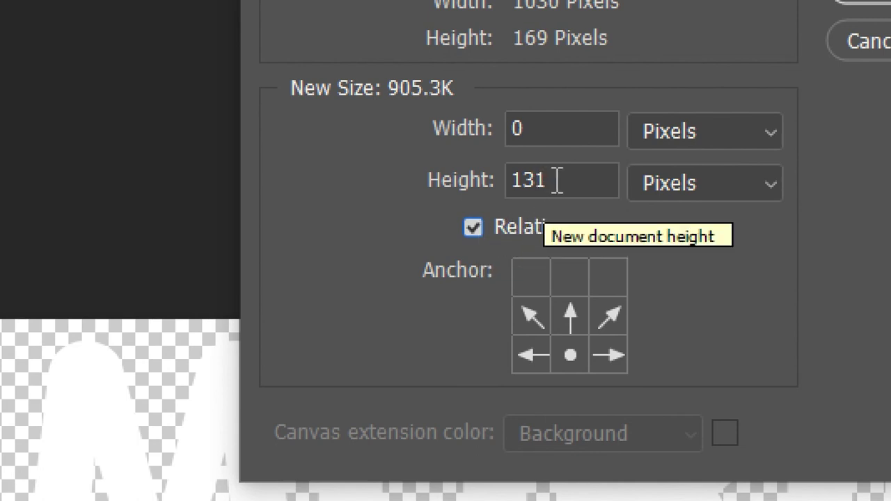
{"action": "left_click", "coordinate": [474, 228]}
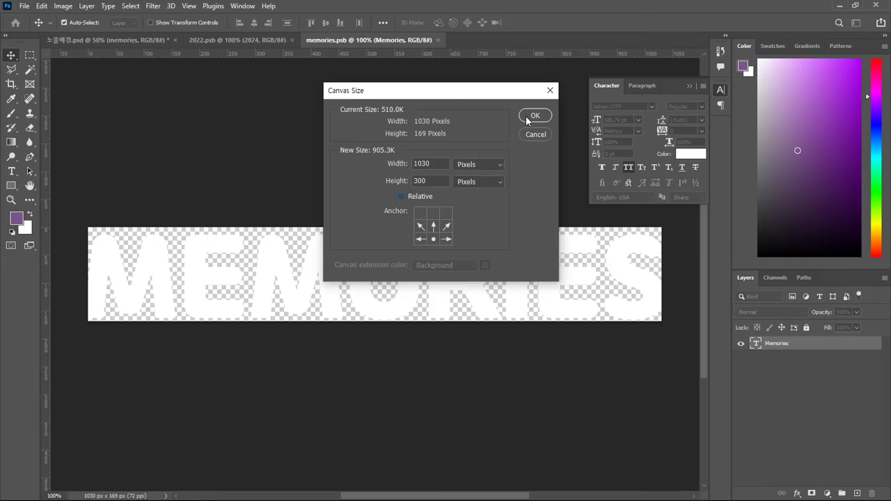
{"action": "left_click", "coordinate": [534, 116]}
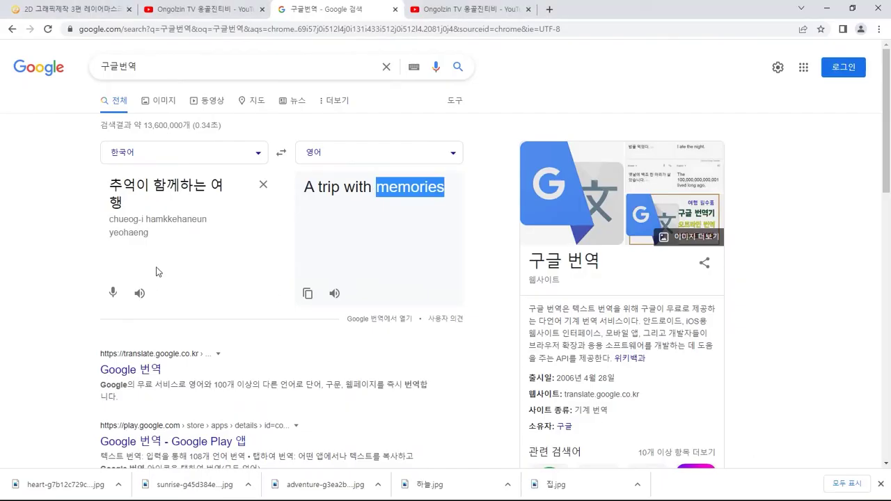
Step: Copy the words "A trip with" from the English translation in the browser and return to Photoshop
{"action": "left_click_drag", "start_coordinate": [302, 189], "coordinate": [372, 189]}
{"action": "key", "text": "ctrl+c"}
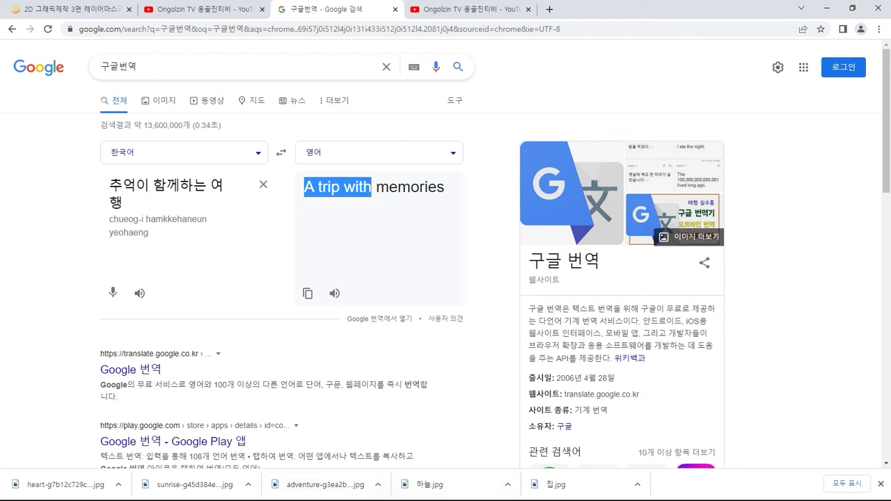
{"action": "key", "text": "alt+Tab"}
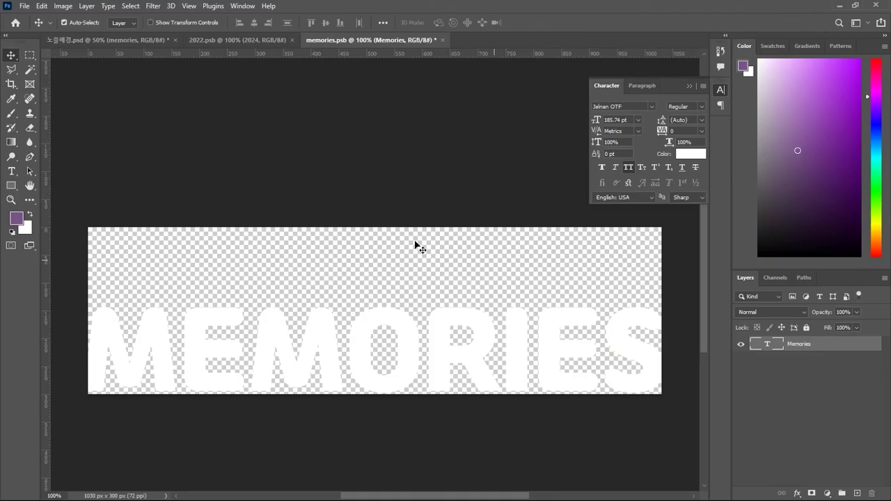
Step: Add the copied words "A trip with" as 72 pt text and place them just above the left part of MEMORIES
{"action": "left_click", "coordinate": [12, 171]}
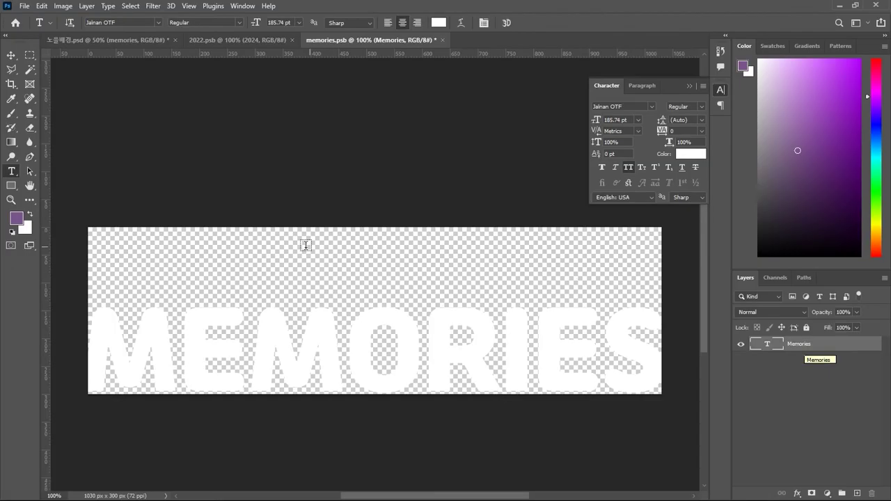
{"action": "left_click", "coordinate": [257, 247]}
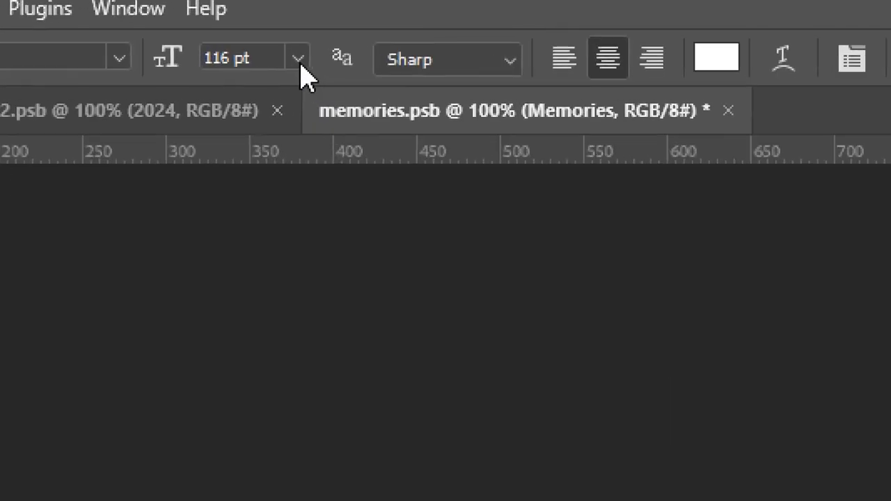
{"action": "left_click", "coordinate": [301, 22]}
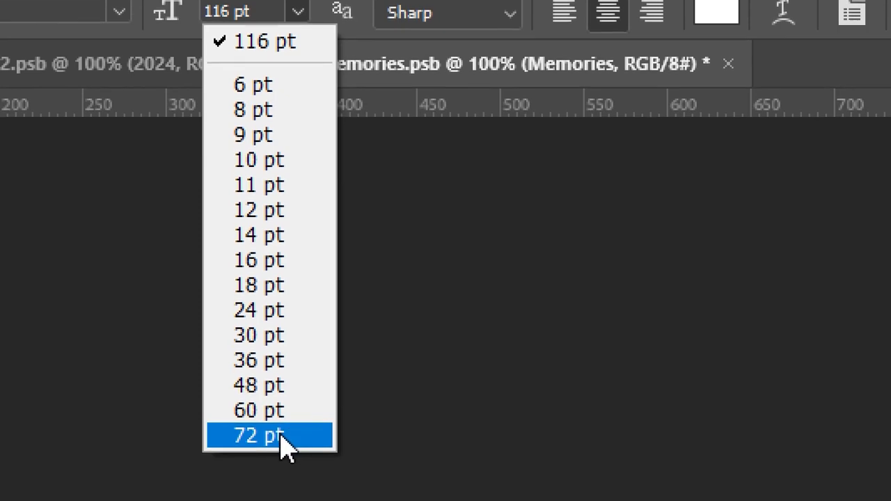
{"action": "left_click", "coordinate": [281, 437]}
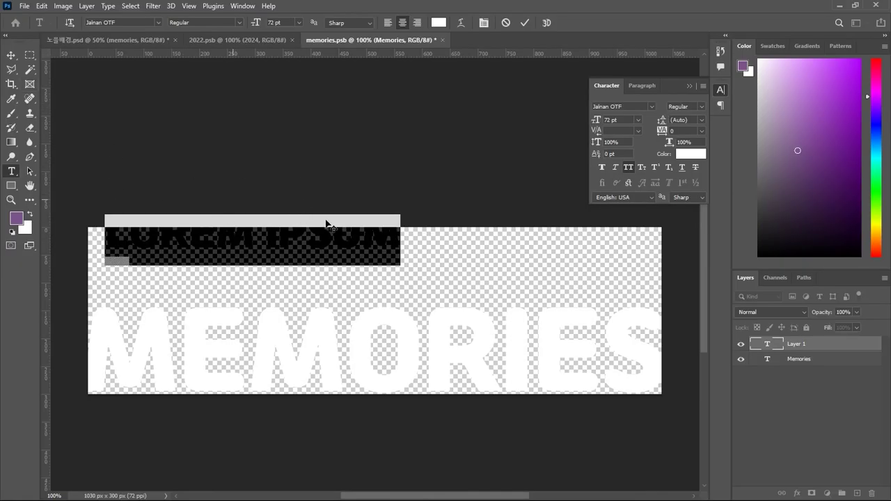
{"action": "key", "text": "ctrl+v"}
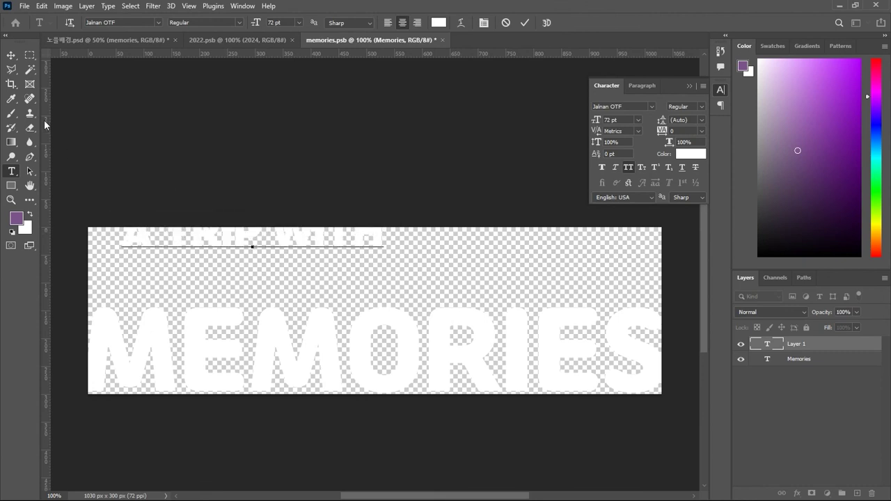
{"action": "left_click", "coordinate": [10, 55]}
{"action": "left_click_drag", "start_coordinate": [240, 242], "coordinate": [222, 292]}
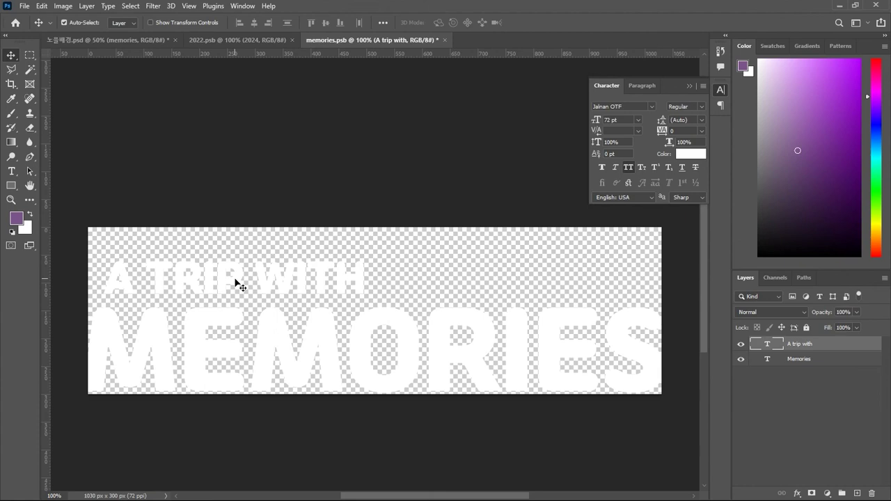
Step: Save the smart object's contents and return to the main composite
{"action": "key", "text": "ctrl+s"}
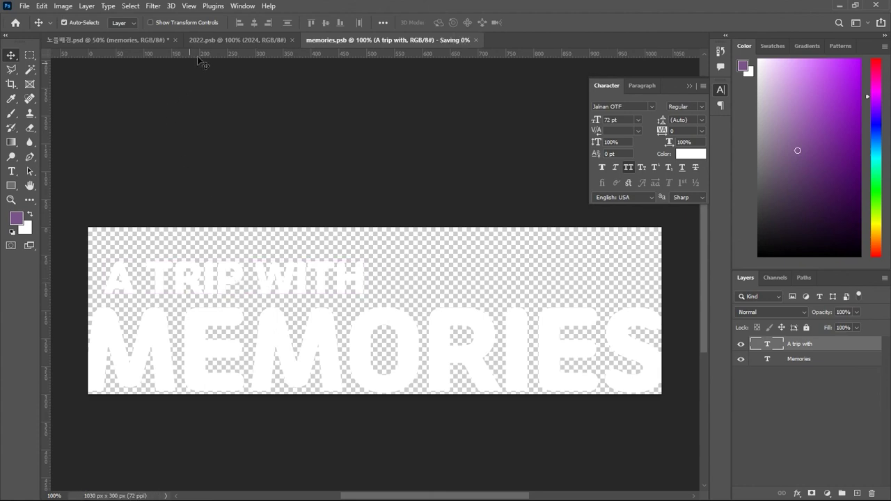
{"action": "left_click", "coordinate": [200, 40]}
{"action": "left_click", "coordinate": [128, 41]}
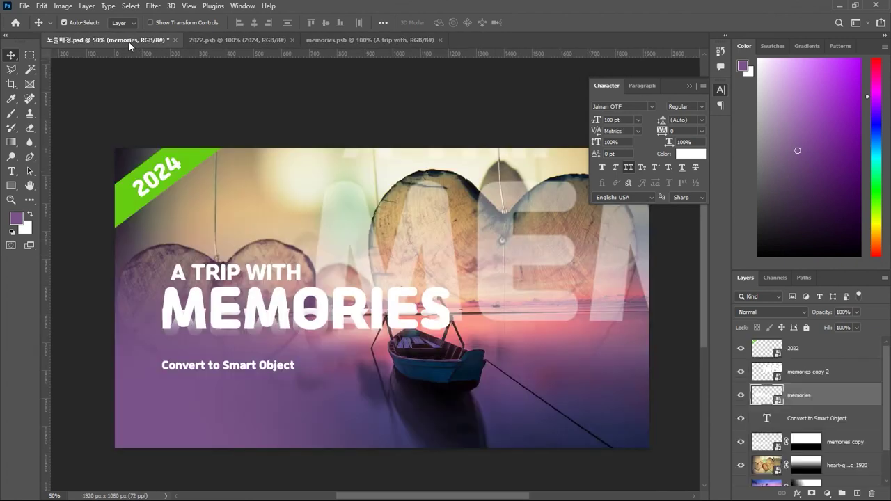
Step: Move the large translucent title to the lower-right area of the composite
{"action": "left_click_drag", "start_coordinate": [374, 261], "coordinate": [455, 318]}
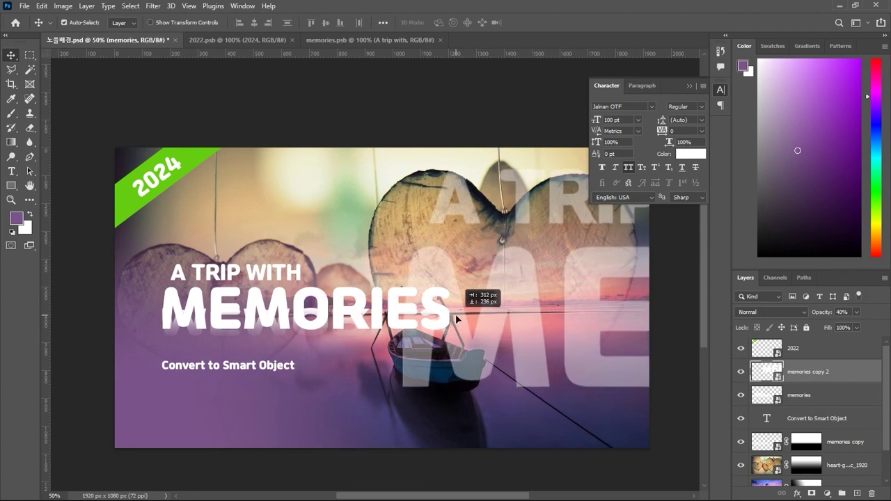
{"action": "left_click_drag", "start_coordinate": [456, 318], "coordinate": [454, 318]}
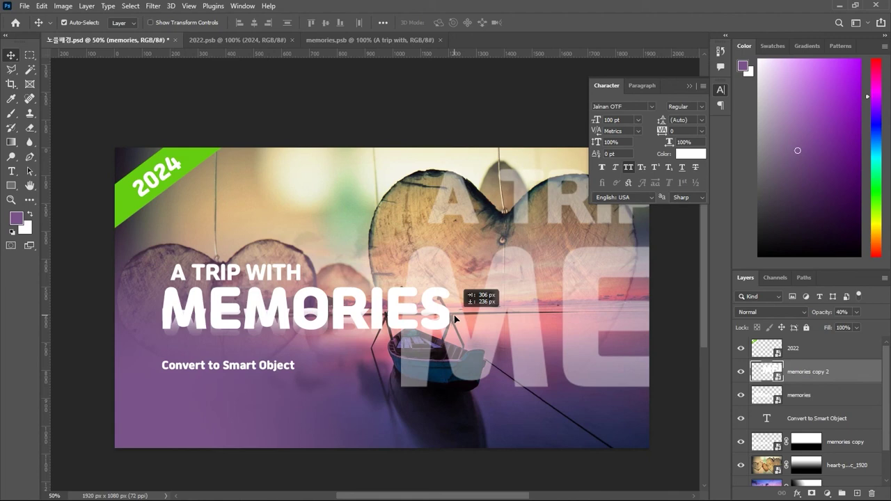
{"action": "left_click_drag", "start_coordinate": [454, 319], "coordinate": [516, 381]}
Step: Raise the main title clear of its reflection and lower the "Convert to Smart Object" line
{"action": "left_click_drag", "start_coordinate": [360, 319], "coordinate": [358, 289]}
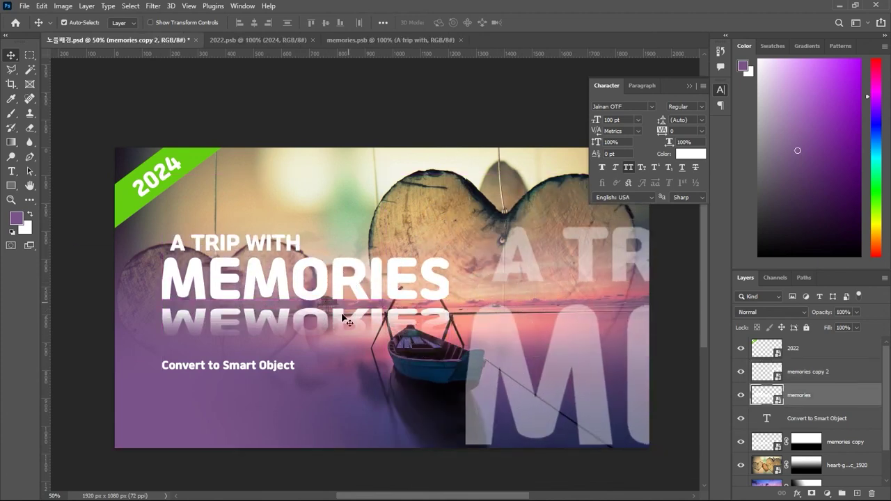
{"action": "left_click_drag", "start_coordinate": [286, 363], "coordinate": [286, 399]}
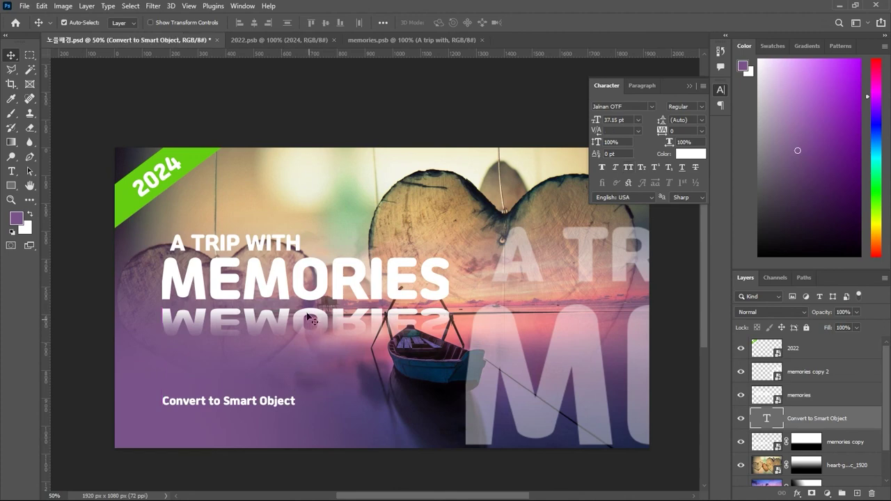
{"action": "left_click_drag", "start_coordinate": [308, 291], "coordinate": [287, 270]}
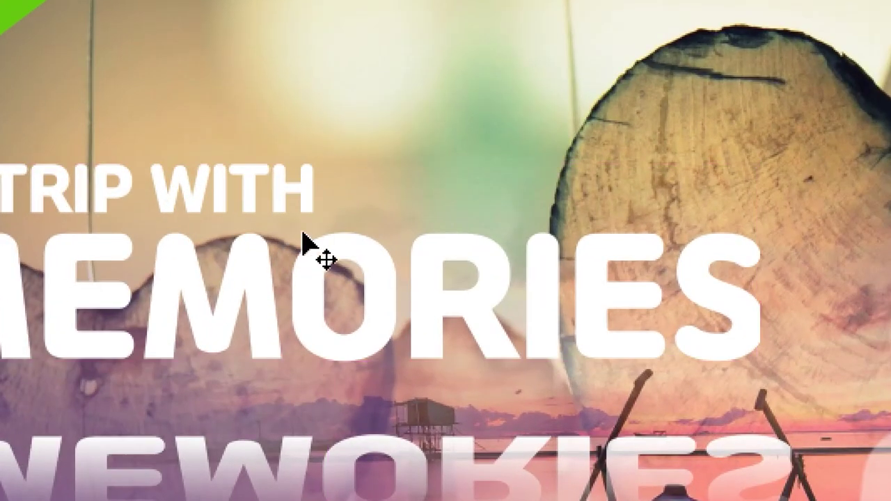
{"action": "left_click_drag", "start_coordinate": [288, 243], "coordinate": [324, 194]}
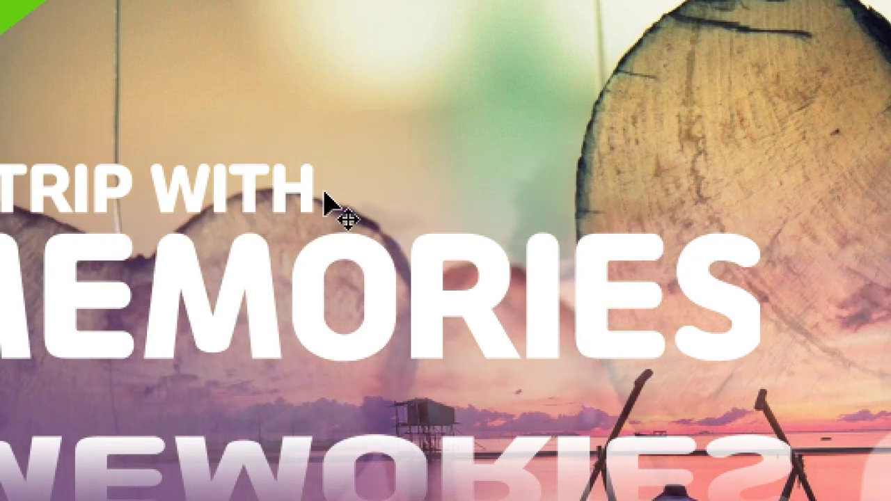
{"action": "key", "text": "ctrl+z"}
{"action": "left_click_drag", "start_coordinate": [338, 265], "coordinate": [330, 198]}
{"action": "key", "text": "ctrl+z"}
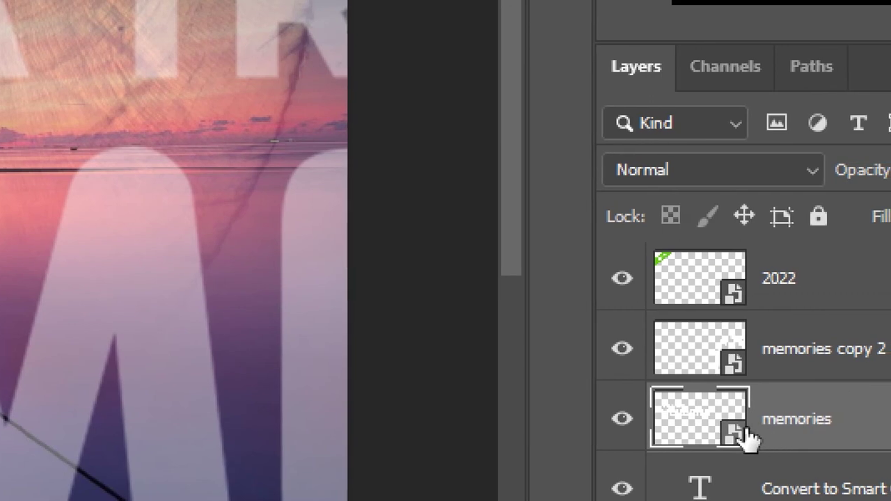
Step: Open the memories smart object's contents and scale both text layers together to about 89.19% so that MEMORIES fits inside the canvas
{"action": "double_click", "coordinate": [731, 426]}
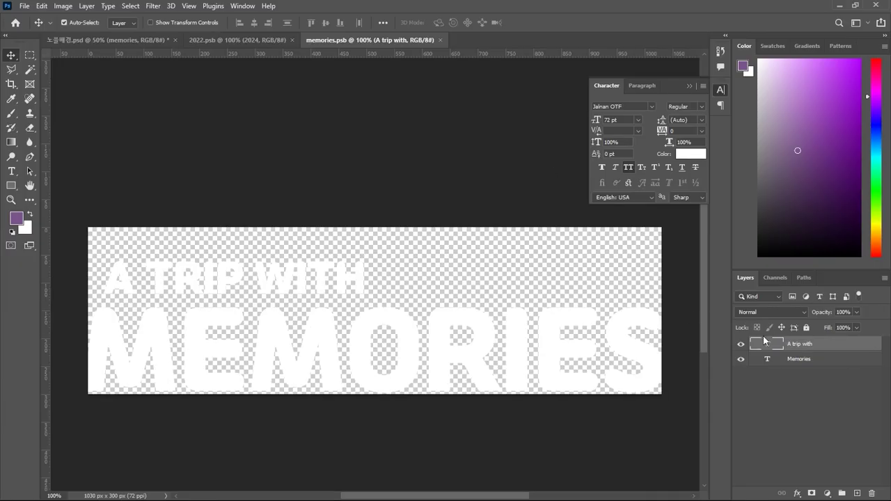
{"action": "left_click", "coordinate": [413, 322]}
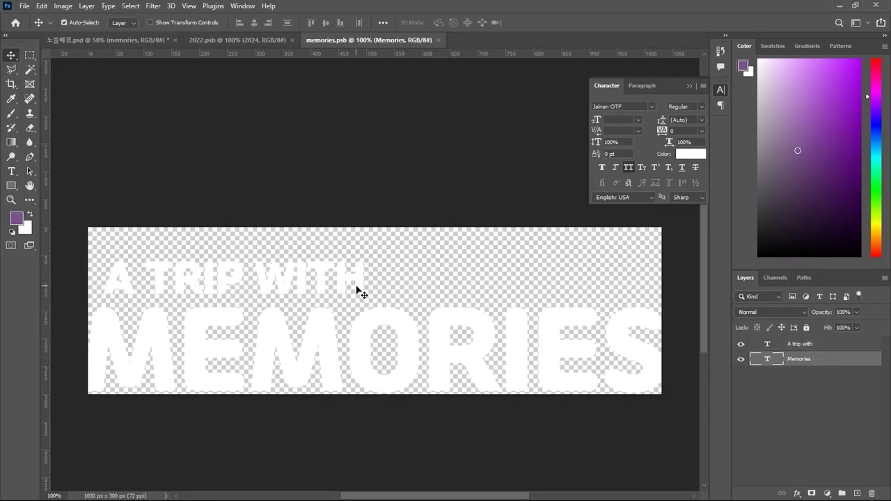
{"action": "left_click", "coordinate": [361, 293], "text": "shift"}
{"action": "key", "text": "ctrl+t"}
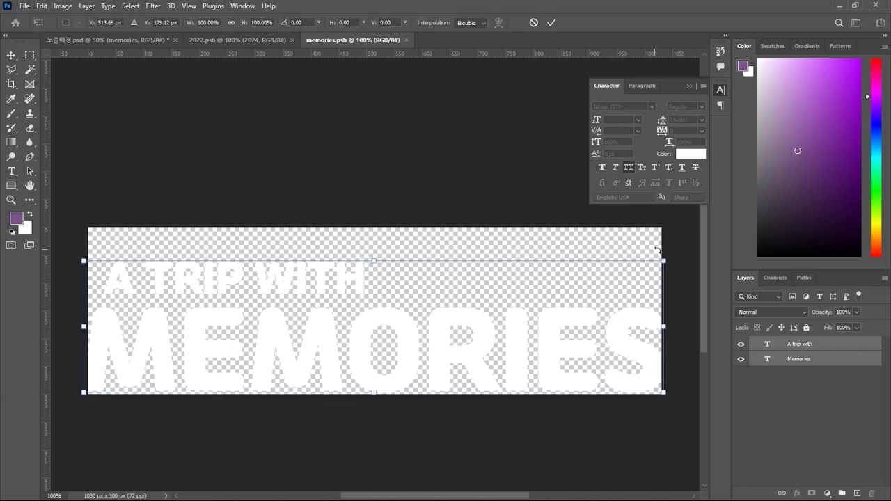
{"action": "left_click_drag", "start_coordinate": [663, 260], "coordinate": [601, 277]}
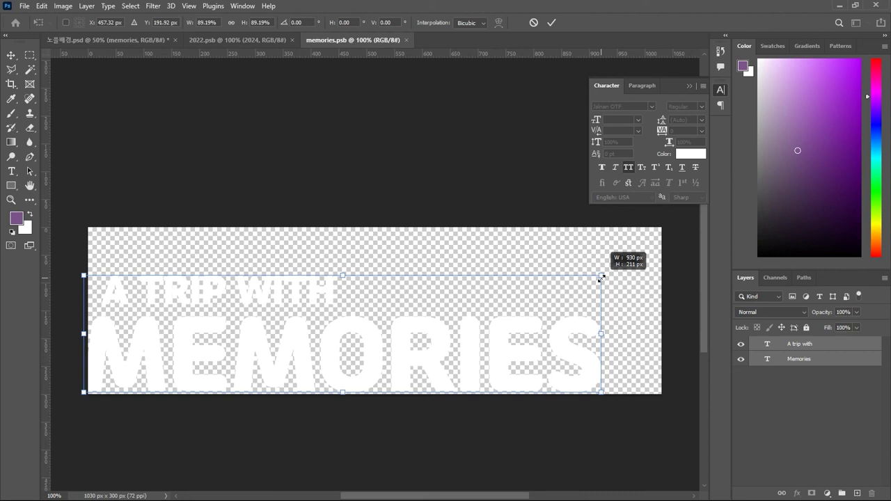
{"action": "left_click_drag", "start_coordinate": [602, 277], "coordinate": [601, 277]}
{"action": "key", "text": "Return"}
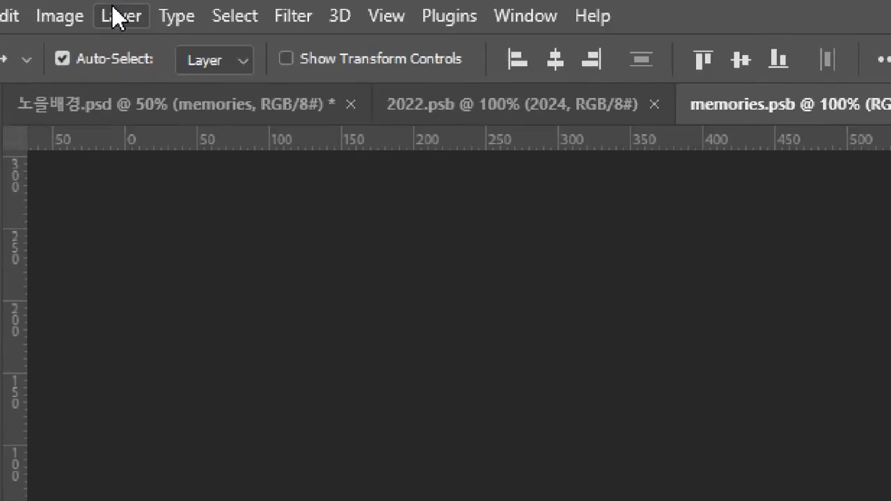
Step: Trim the transparent pixels from all four sides of the canvas, save the contents, and return to the main composite
{"action": "left_click", "coordinate": [63, 6]}
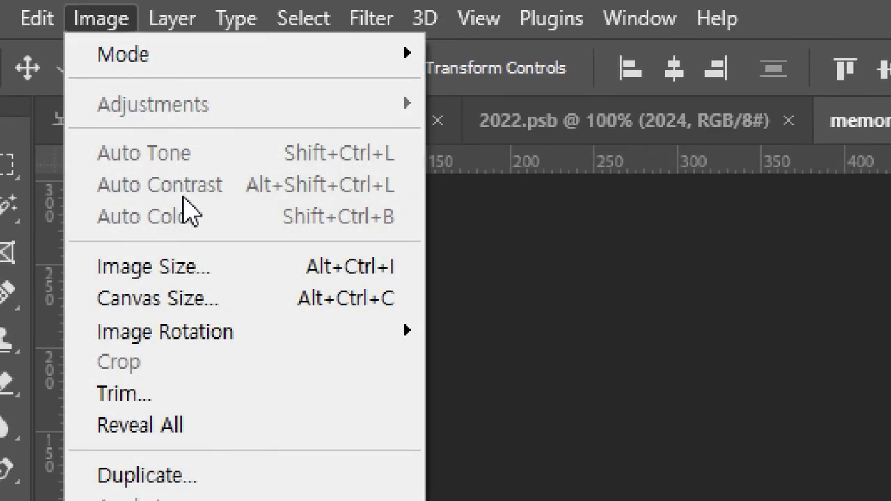
{"action": "left_click", "coordinate": [192, 395]}
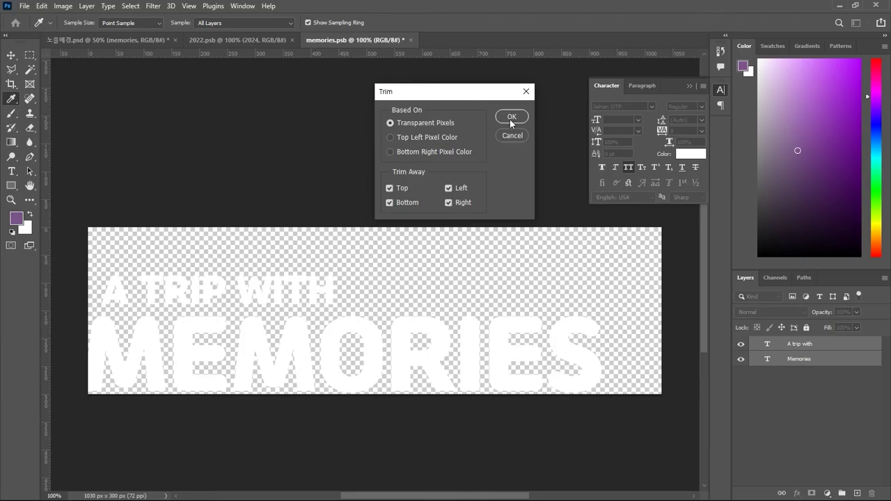
{"action": "left_click", "coordinate": [575, 64]}
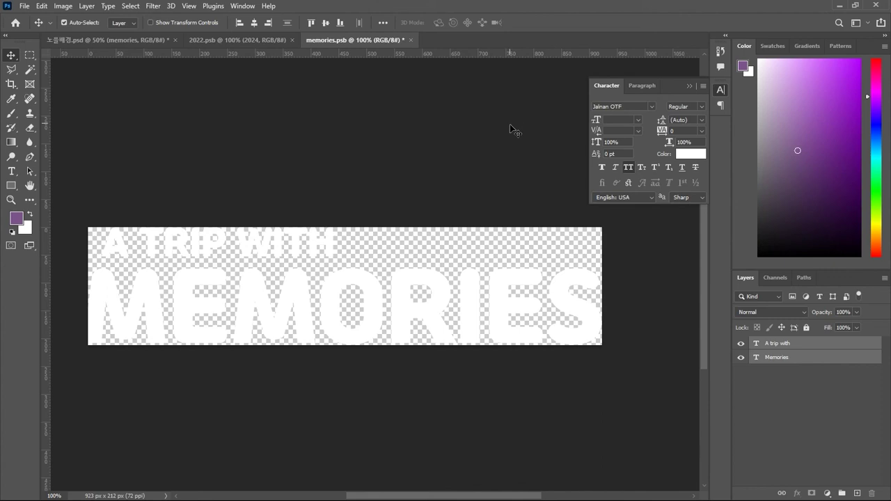
{"action": "key", "text": "ctrl+s"}
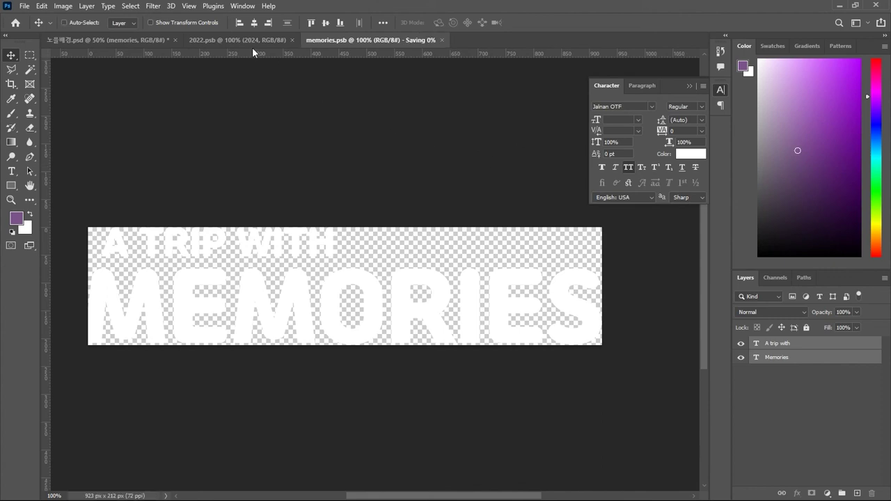
{"action": "left_click", "coordinate": [129, 39]}
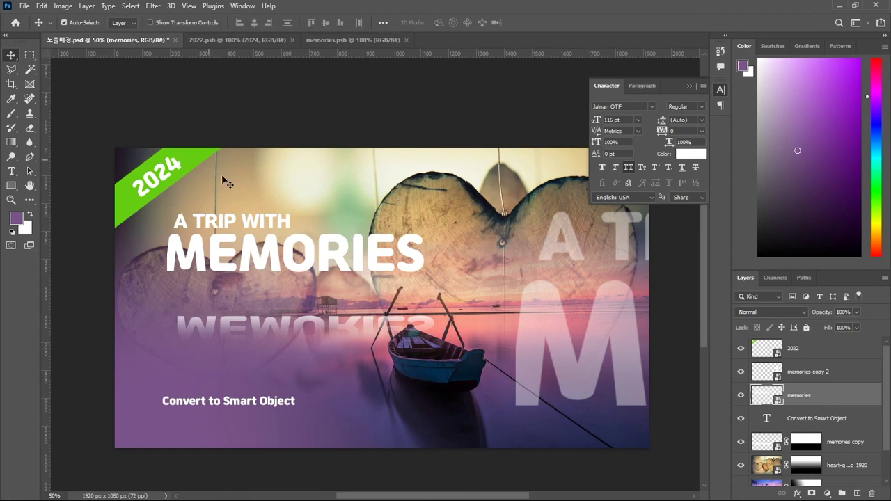
Step: Undo the latest title update in the composite and align the main title with its reflection directly beneath it
{"action": "mouse_move", "coordinate": [265, 257]}
{"action": "left_mouse_down"}
{"action": "mouse_move", "coordinate": [268, 271]}
{"action": "mouse_move", "coordinate": [256, 256]}
{"action": "mouse_move", "coordinate": [259, 267]}
{"action": "mouse_move", "coordinate": [271, 259]}
{"action": "mouse_move", "coordinate": [273, 270]}
{"action": "left_mouse_up"}
{"action": "key", "text": "ctrl+z"}
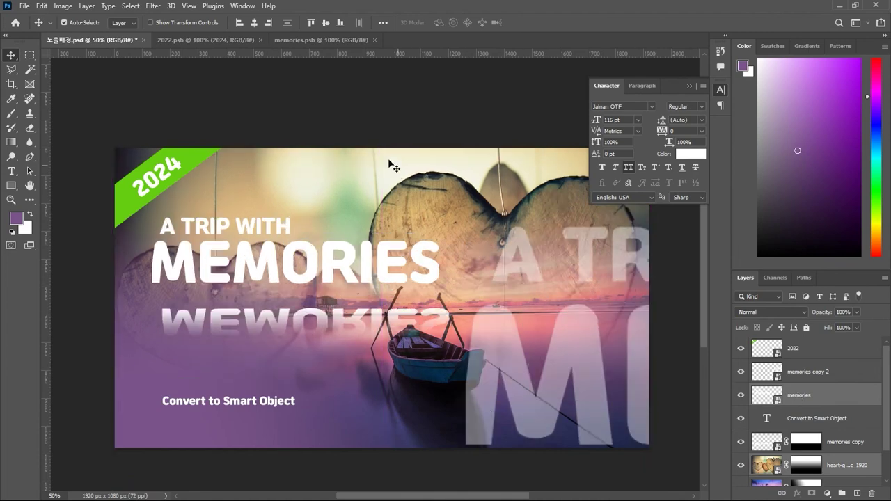
{"action": "left_click", "coordinate": [369, 268]}
{"action": "left_click_drag", "start_coordinate": [365, 275], "coordinate": [366, 282]}
{"action": "left_click_drag", "start_coordinate": [388, 322], "coordinate": [385, 314]}
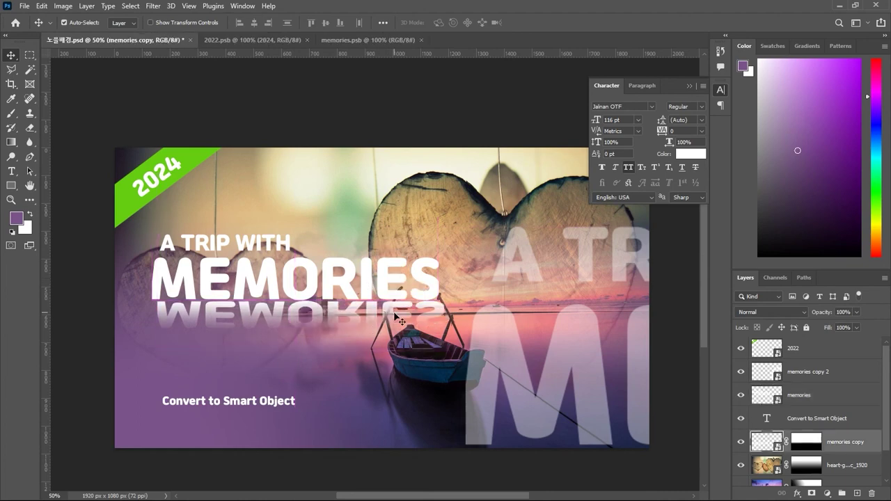
{"action": "key", "text": "shift+Up"}
{"action": "key", "text": "shift+Up"}
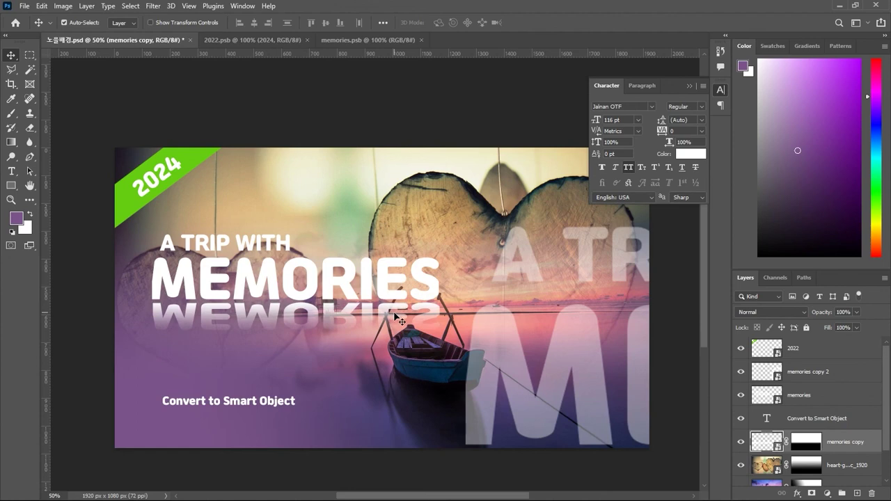
Step: Move the main title and its reflection together slightly down and to the right, so they meet at the horizon
{"action": "left_click_drag", "start_coordinate": [341, 293], "coordinate": [369, 335]}
{"action": "left_click", "coordinate": [345, 307], "text": "shift"}
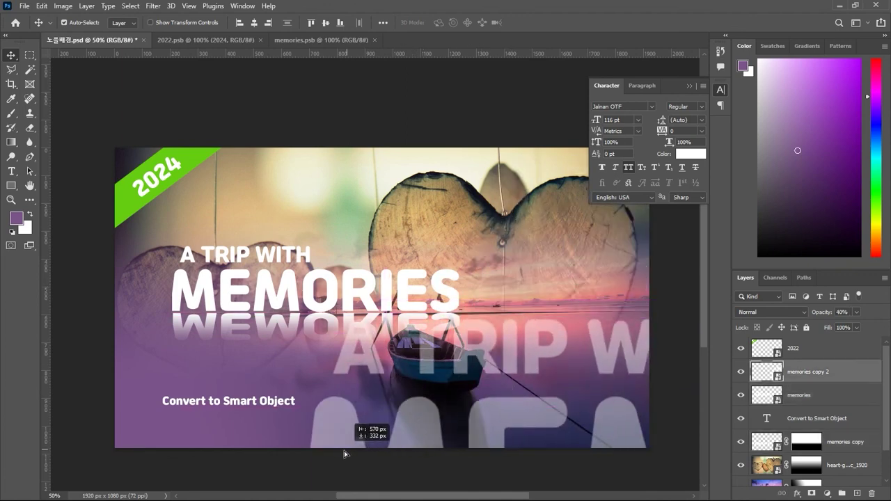